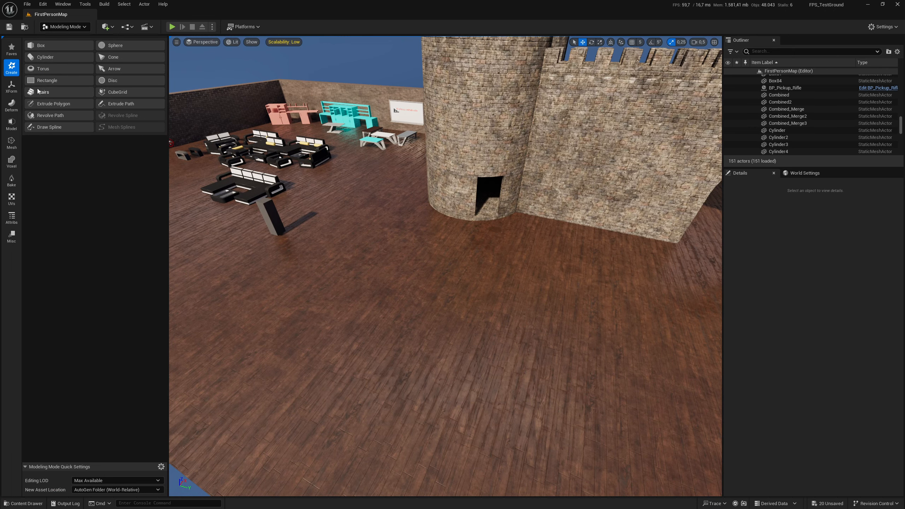
# Create a static mesh cylinder with radius 300, height 20 and 32 radial slices on the open floor in front of the tower
pyautogui.click(65, 57)
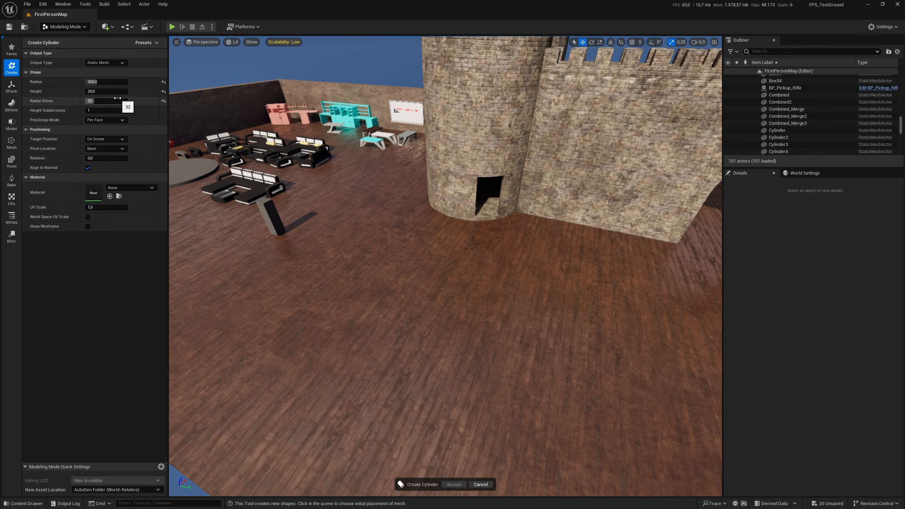
pyautogui.moveTo(414, 323); pyautogui.dragTo(414, 324, button='right')
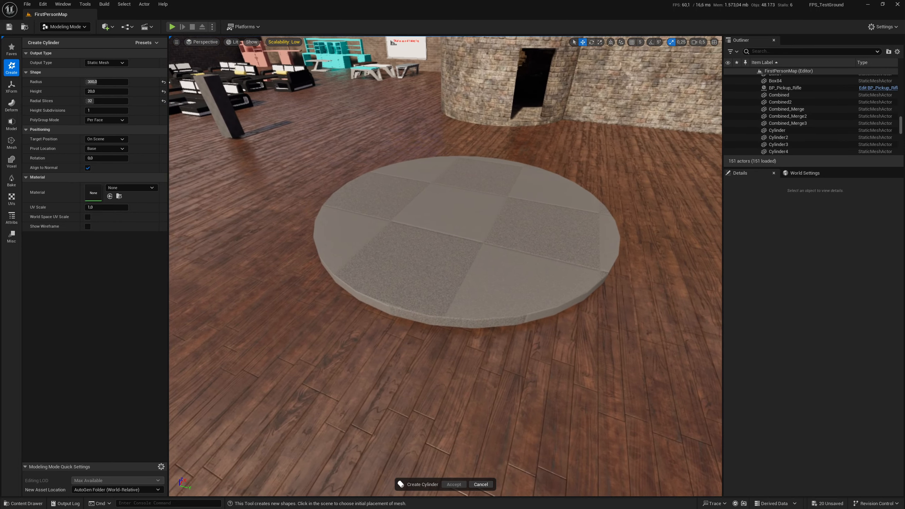
pyautogui.click(118, 102)
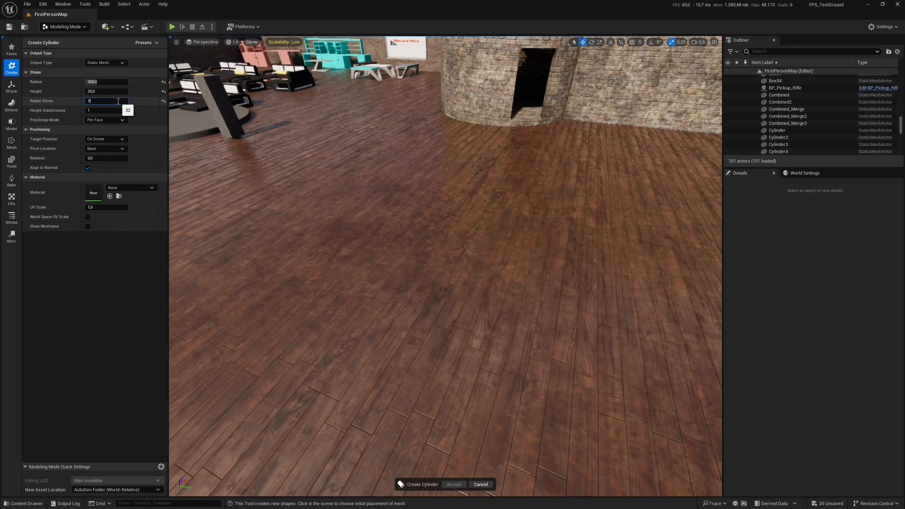
pyautogui.press('Tab')
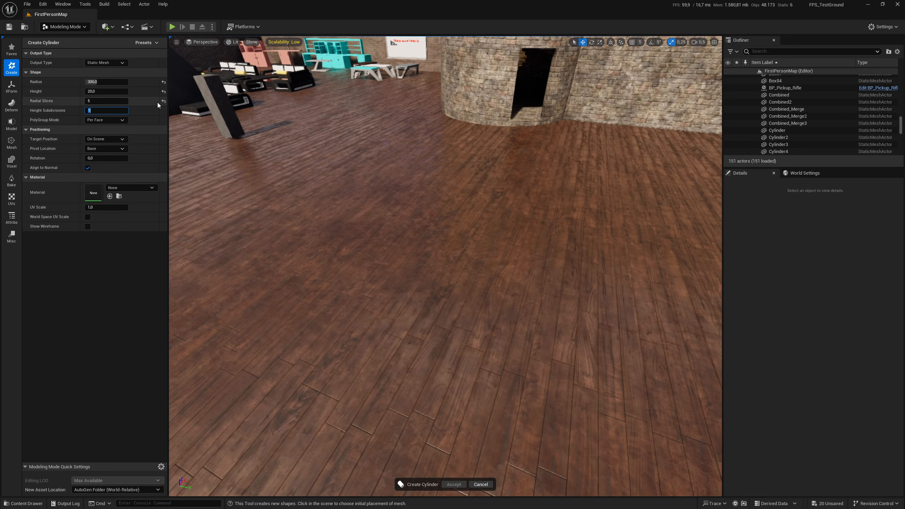
pyautogui.click(115, 103)
pyautogui.press('Return')
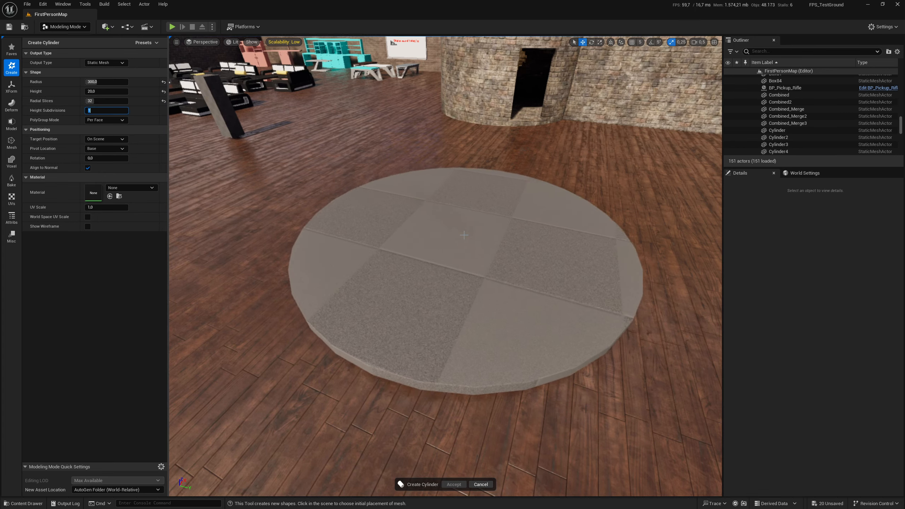
pyautogui.moveTo(446, 271); pyautogui.dragTo(447, 226, button='right')
pyautogui.click(409, 235)
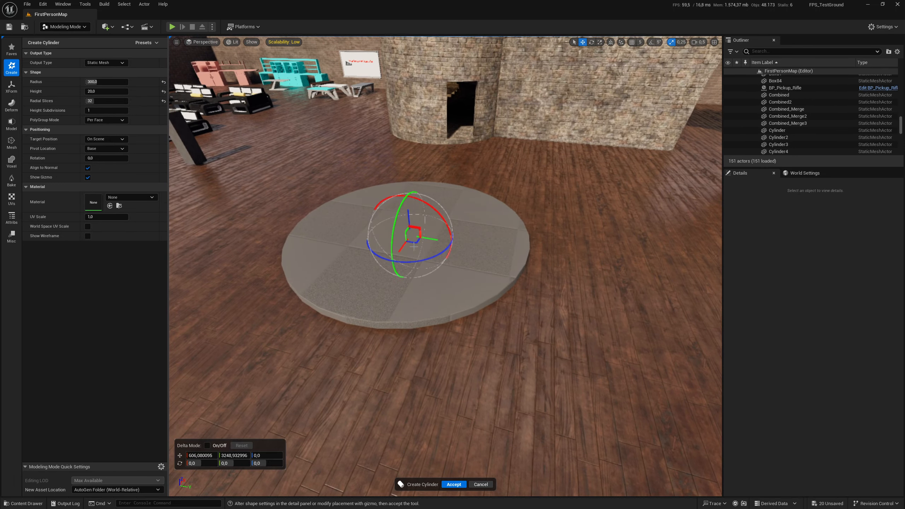
pyautogui.click(453, 484)
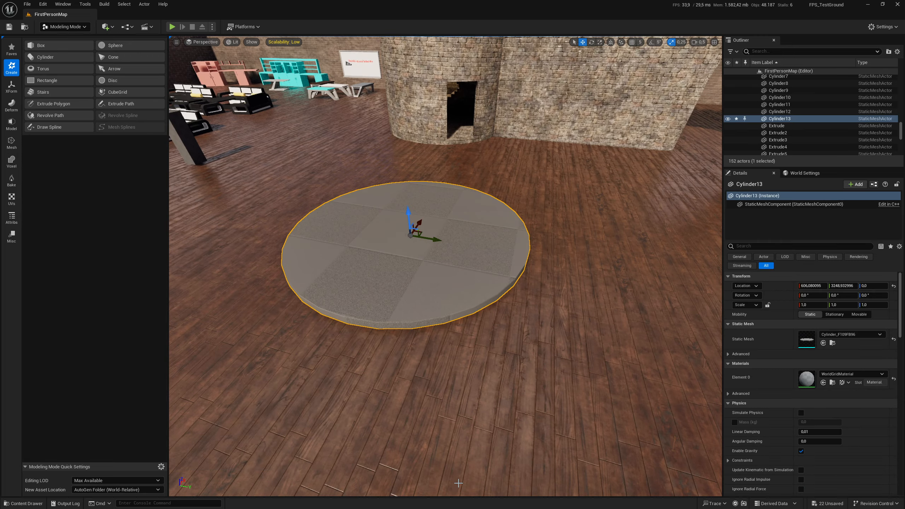
# Set the round platform's location to X 600 and Y 3000
pyautogui.moveTo(444, 354); pyautogui.dragTo(420, 327, button='right')
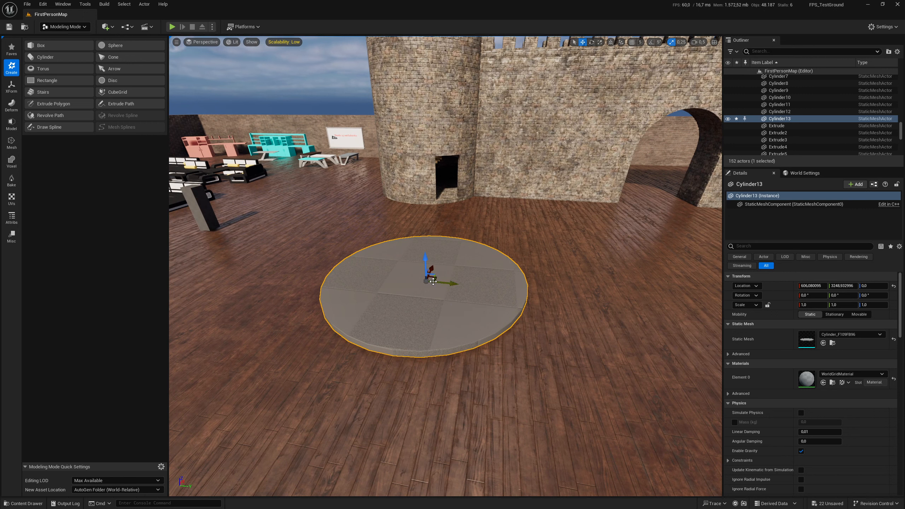
pyautogui.click(812, 286)
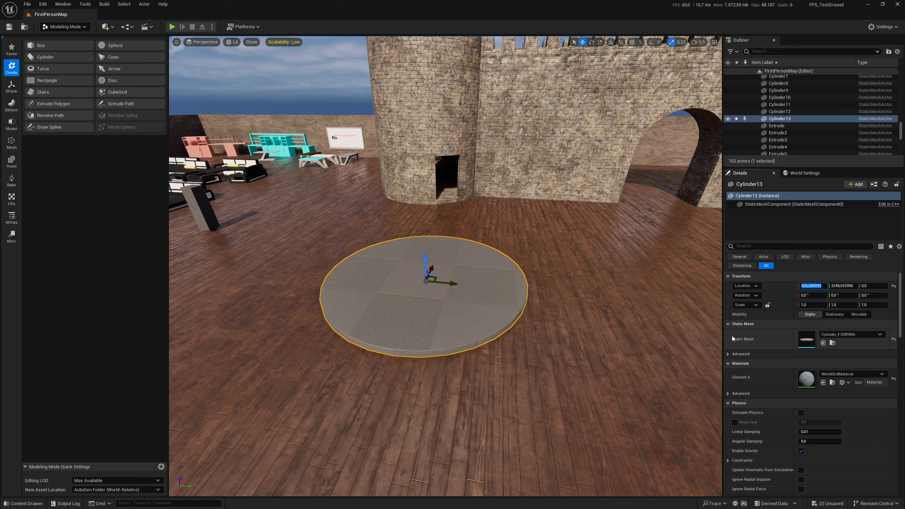
pyautogui.write('600')
pyautogui.press('Tab')
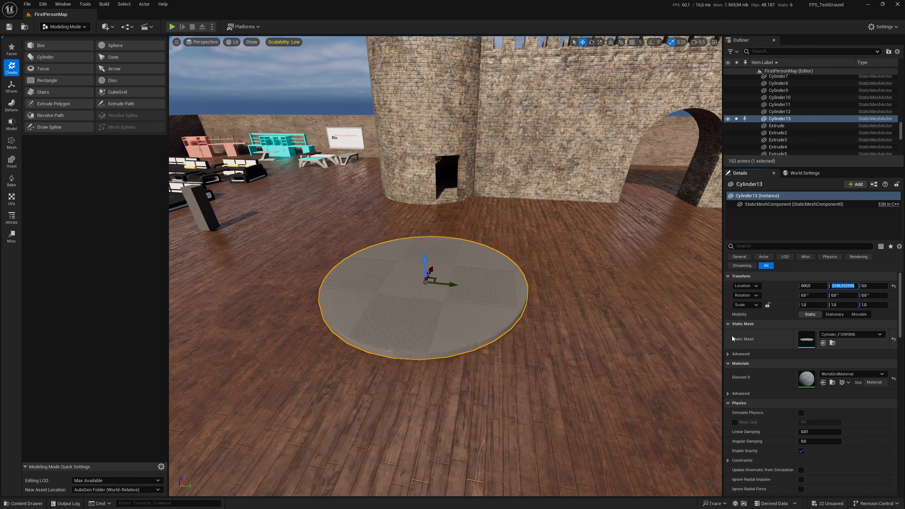
pyautogui.write('3000')
pyautogui.press('Return')
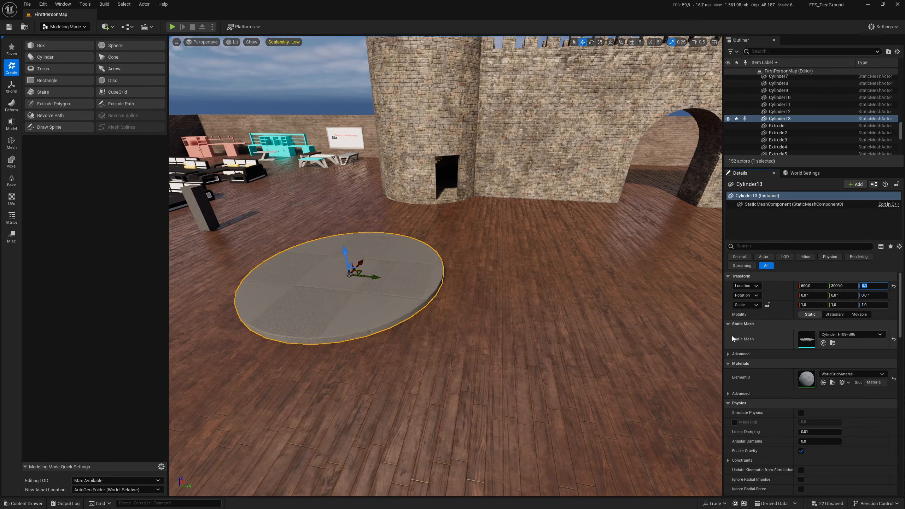
# Create spiral stairs on the platform with 60 steps, step width 200, step height 15, spiral angle 900 and inner radius 80
pyautogui.moveTo(445, 266); pyautogui.dragTo(411, 254, button='right')
pyautogui.moveTo(447, 294); pyautogui.dragTo(447, 294, button='right')
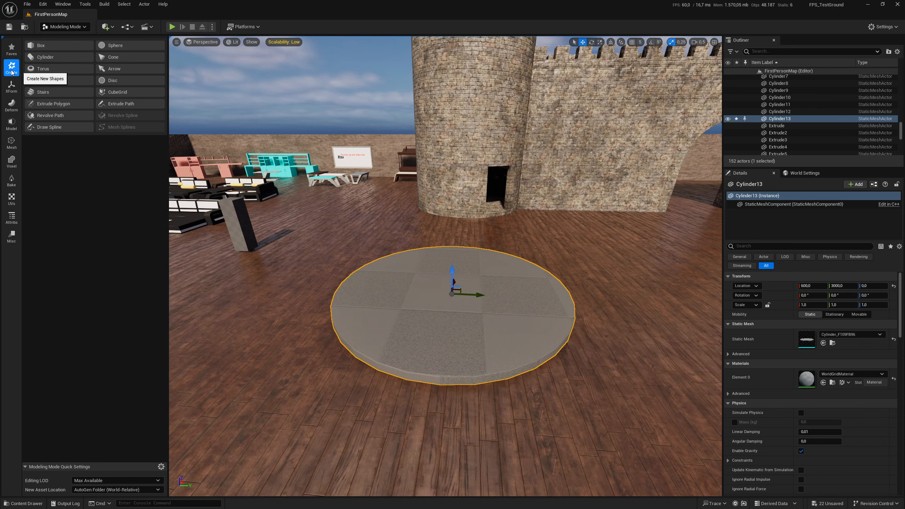
pyautogui.moveTo(303, 276); pyautogui.dragTo(309, 285, button='right')
pyautogui.press('Escape')
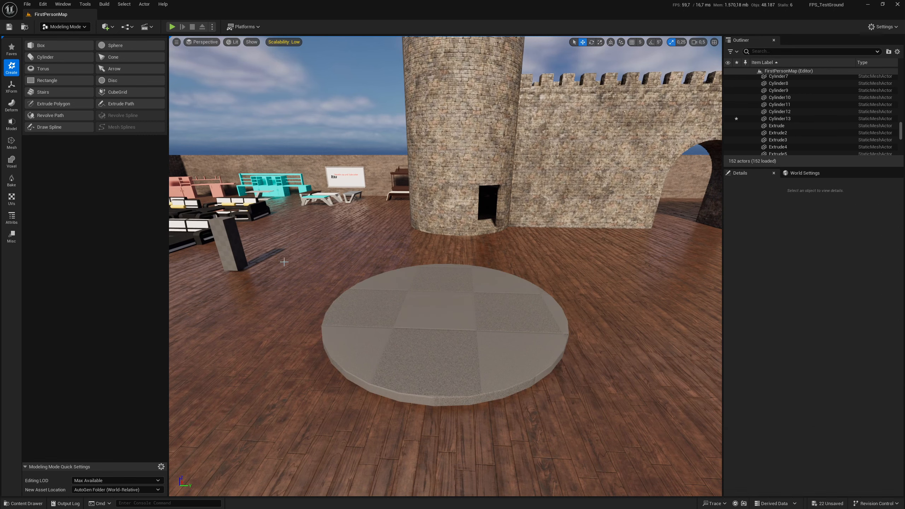
pyautogui.click(57, 93)
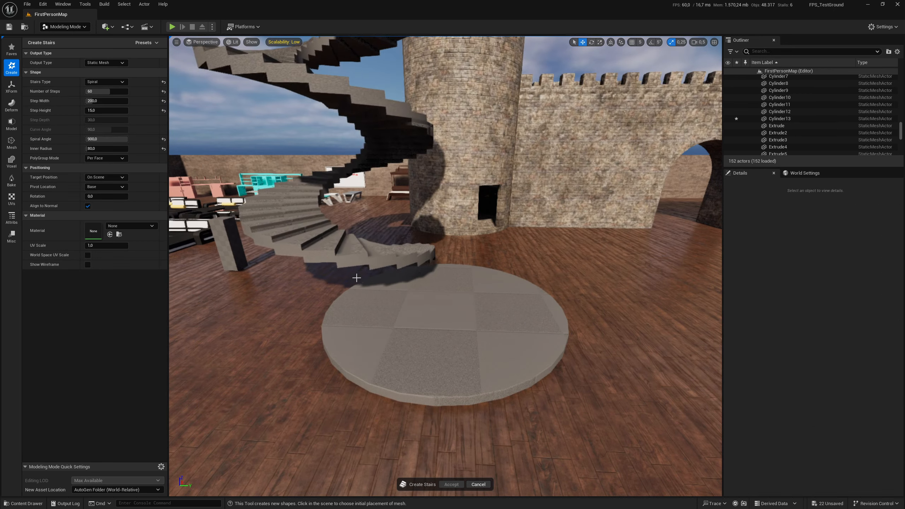
pyautogui.moveTo(442, 328); pyautogui.dragTo(325, 234, button='right')
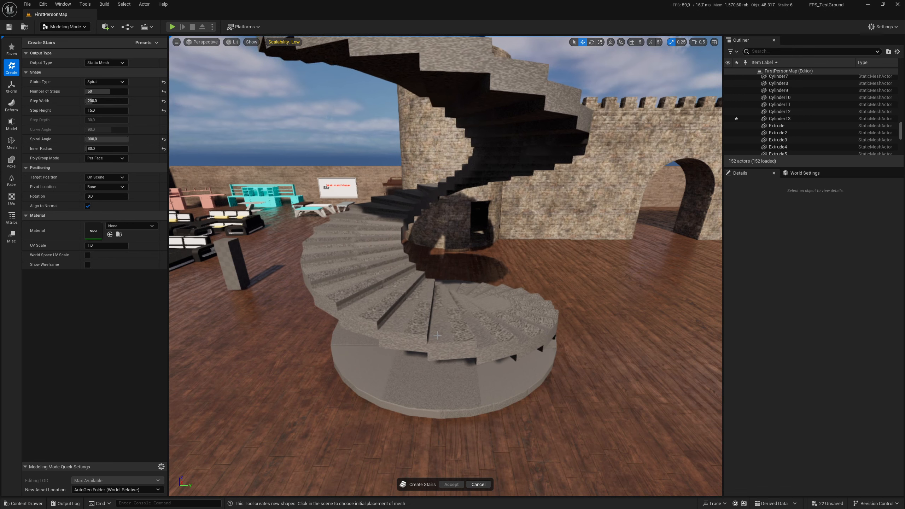
pyautogui.click(435, 338)
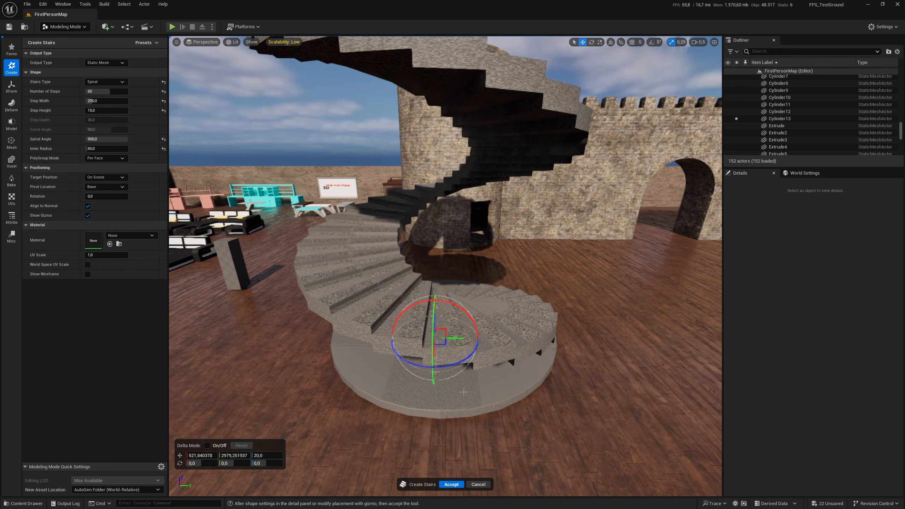
pyautogui.click(451, 484)
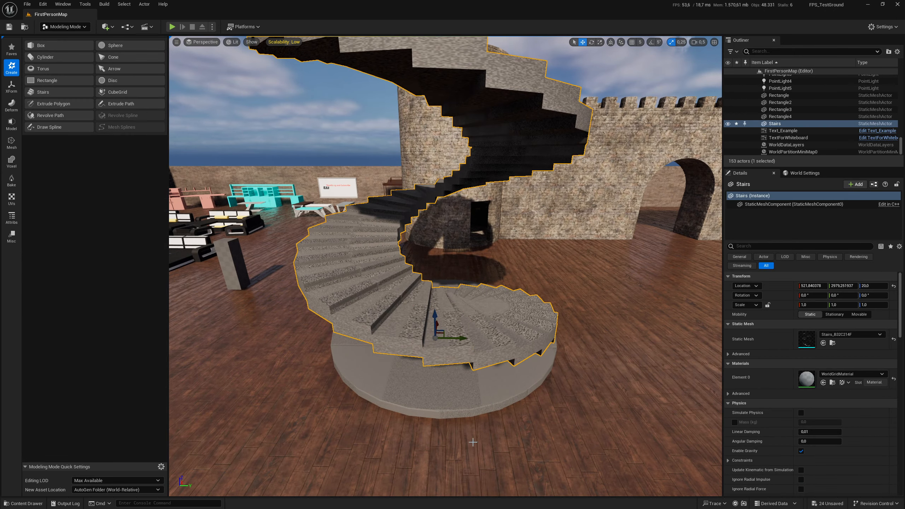
# Set the spiral staircase's location to X 600 and Y 3000 to center it on the round platform
pyautogui.press('f')
pyautogui.press('a')
pyautogui.moveTo(446, 266); pyautogui.dragTo(498, 266, button='right')
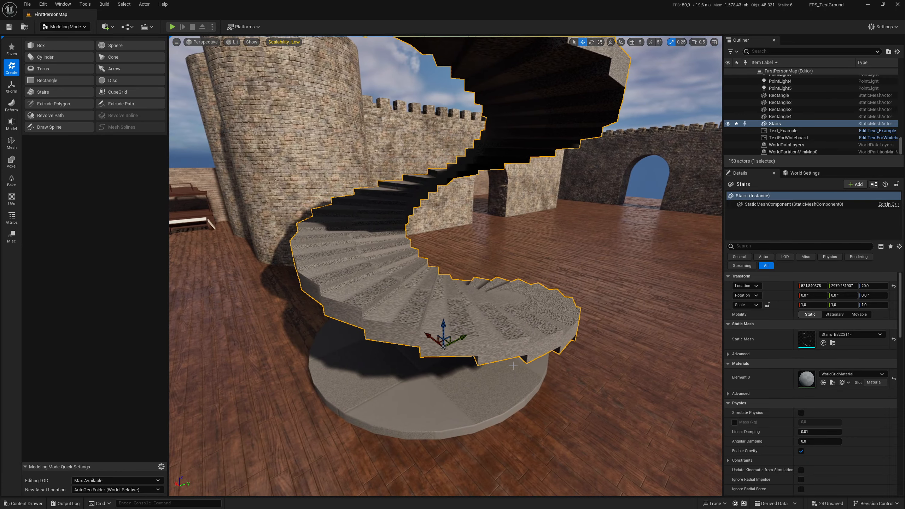
pyautogui.click(812, 285)
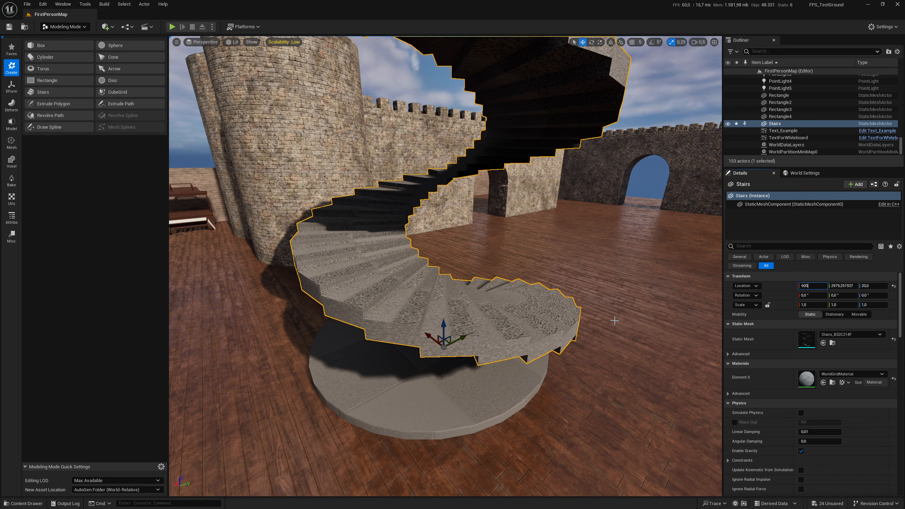
pyautogui.press('Tab')
pyautogui.write('3')
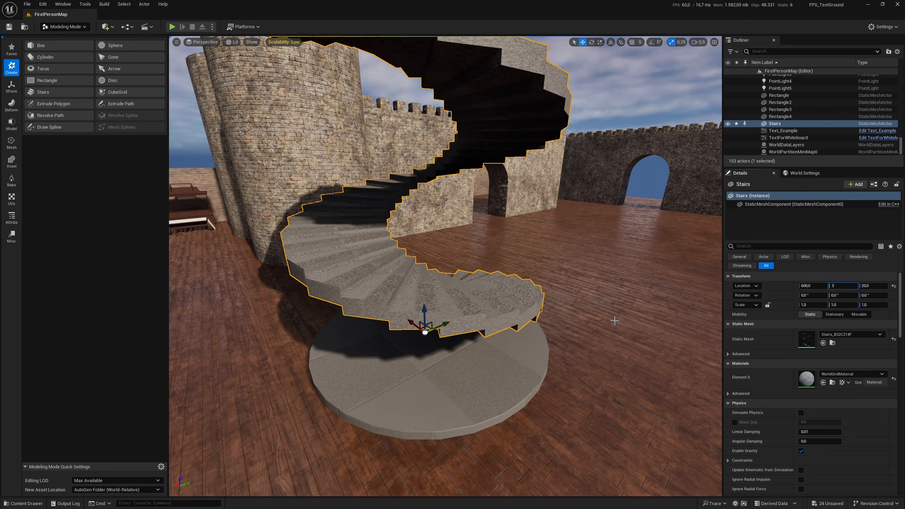
pyautogui.press('Tab')
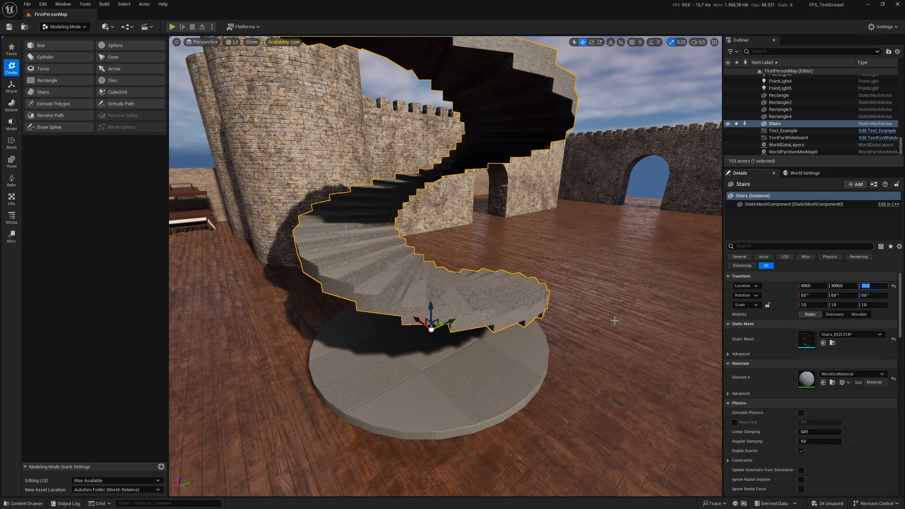
# Rotate the spiral staircase about its vertical axis to about -129°
pyautogui.moveTo(614, 321); pyautogui.dragTo(584, 312, button='right')
pyautogui.moveTo(483, 324); pyautogui.dragTo(483, 325, button='right')
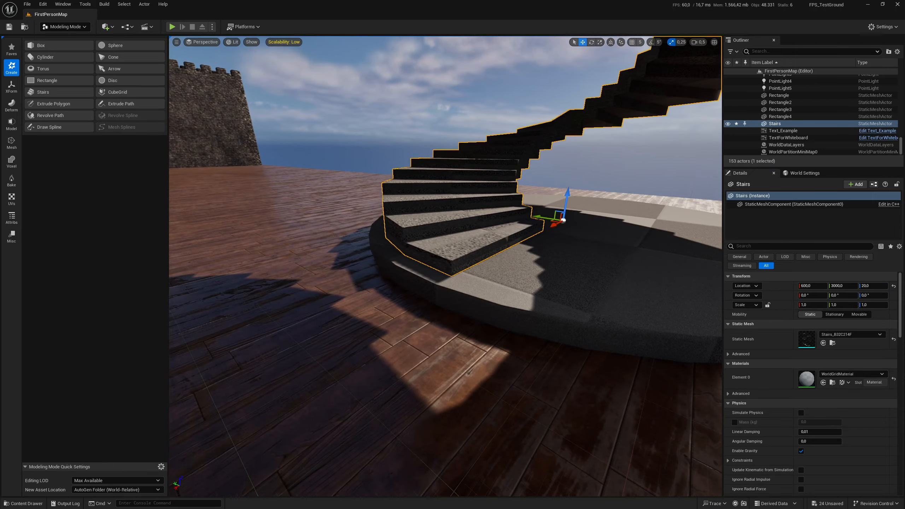
pyautogui.moveTo(466, 282); pyautogui.dragTo(466, 281, button='right')
pyautogui.moveTo(563, 278); pyautogui.dragTo(547, 287, button='right')
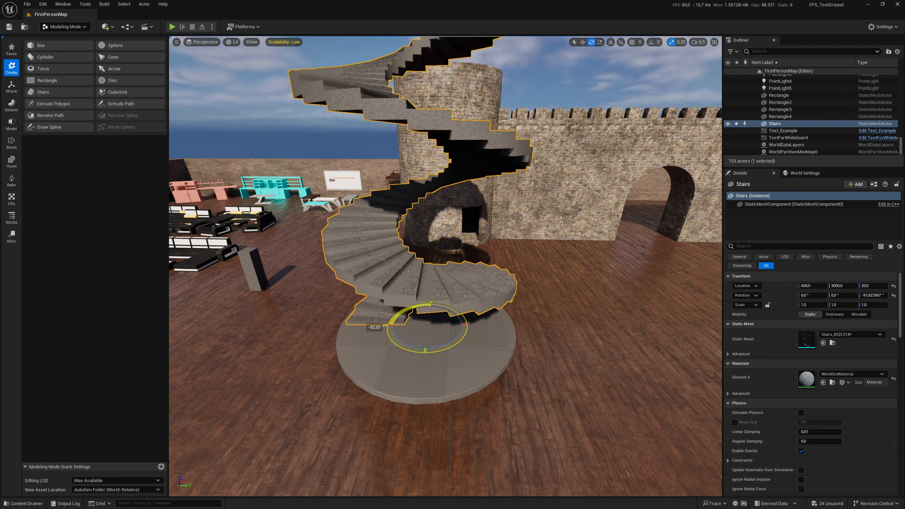
pyautogui.moveTo(396, 347)
pyautogui.mouseDown()
pyautogui.moveTo(452, 346)
pyautogui.moveTo(424, 353)
pyautogui.moveTo(389, 338)
pyautogui.moveTo(392, 311)
pyautogui.moveTo(389, 340)
pyautogui.mouseUp()
# Move the crenellated wall with the archway along the X axis to about X 584, in line with the spiral staircase
pyautogui.press('f')
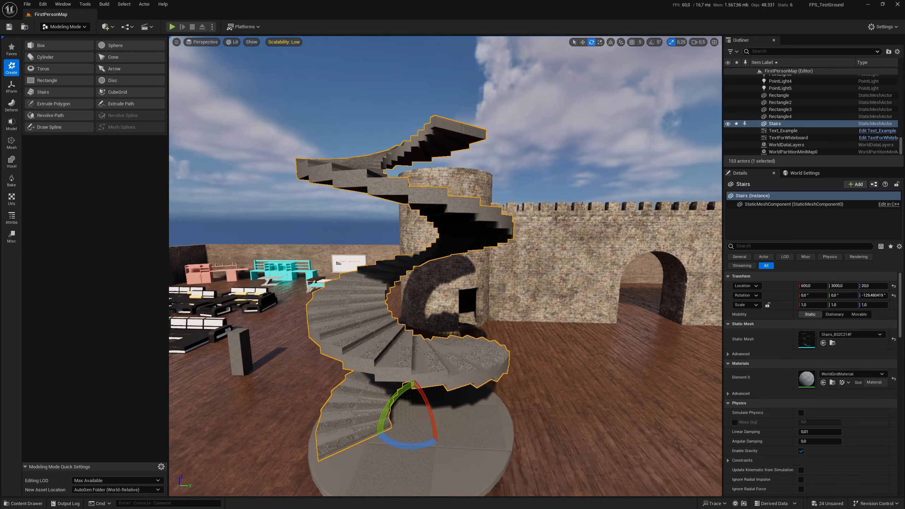
pyautogui.press('w')
pyautogui.press('d')
pyautogui.moveTo(506, 317)
pyautogui.mouseDown(button='right')
pyautogui.moveTo(497, 316)
pyautogui.moveTo(518, 310)
pyautogui.mouseUp(button='right')
pyautogui.click(506, 318)
pyautogui.press('d')
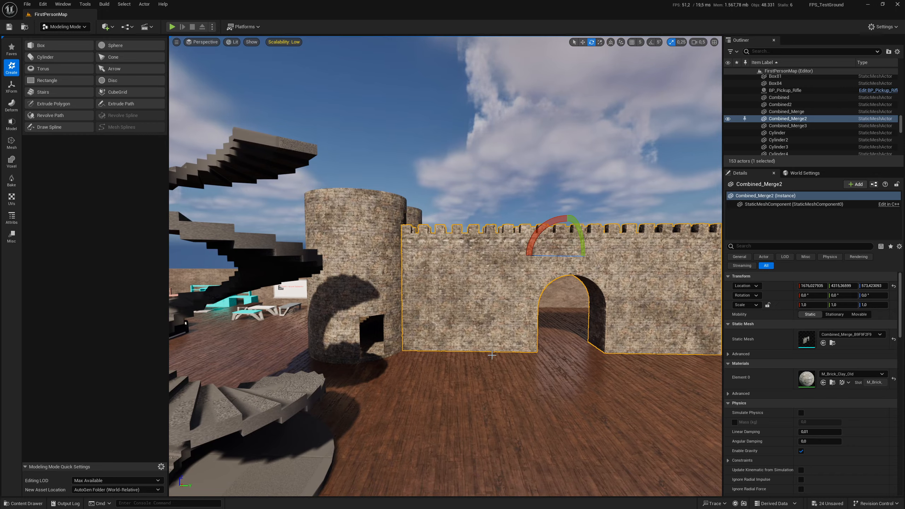
pyautogui.press('space')
pyautogui.press('space')
pyautogui.press('w')
pyautogui.press('d')
pyautogui.moveTo(492, 355); pyautogui.dragTo(478, 342, button='right')
pyautogui.scroll(3, 477, 343)
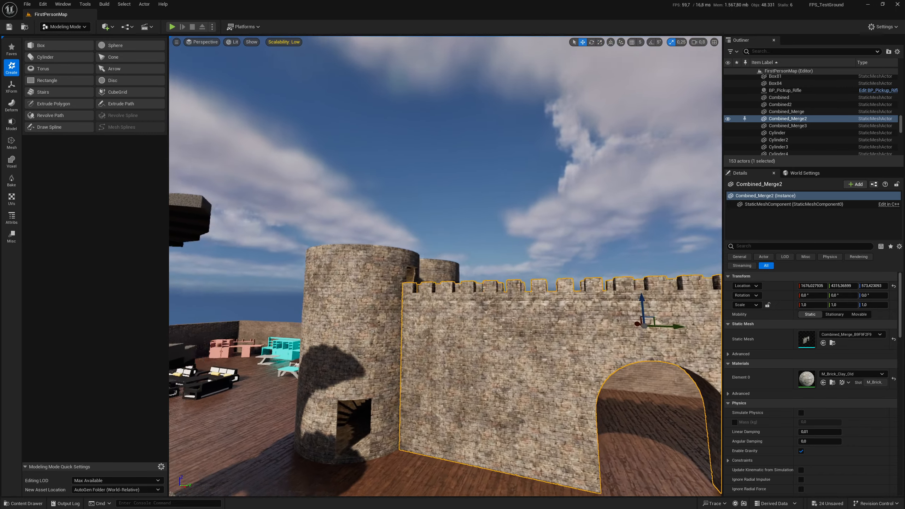
pyautogui.press('s')
pyautogui.moveTo(574, 326); pyautogui.dragTo(555, 357, button='right')
pyautogui.press('d')
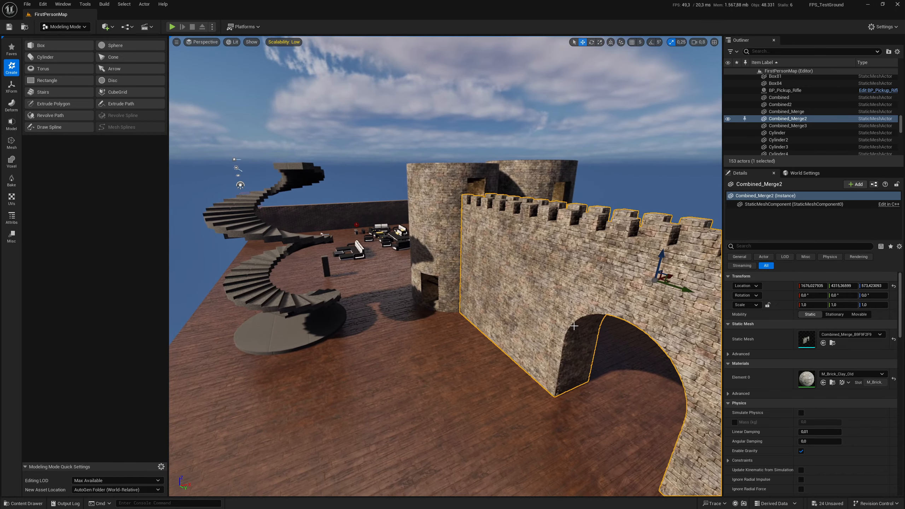
pyautogui.moveTo(666, 275); pyautogui.dragTo(606, 299)
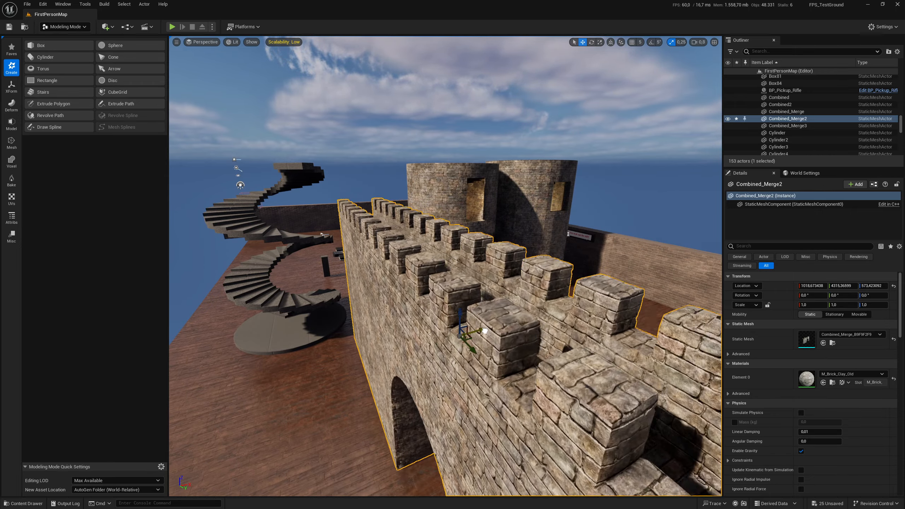
pyautogui.moveTo(399, 310); pyautogui.dragTo(367, 321, button='right')
pyautogui.press('a')
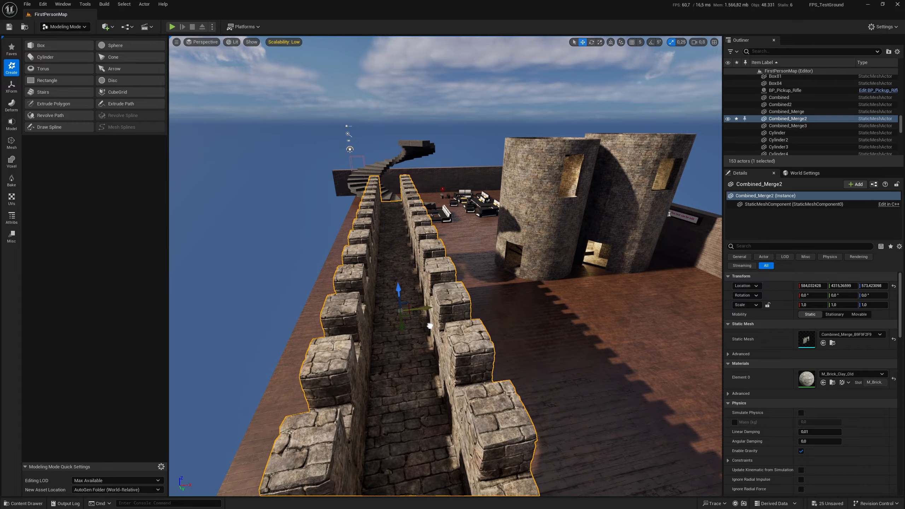
# Rotate the spiral staircase about its vertical axis to about -135° to adjust how its steps meet the end of the wall
pyautogui.press('w')
pyautogui.moveTo(430, 326); pyautogui.dragTo(360, 351, button='right')
pyautogui.press('d')
pyautogui.scroll(-2, 360, 351)
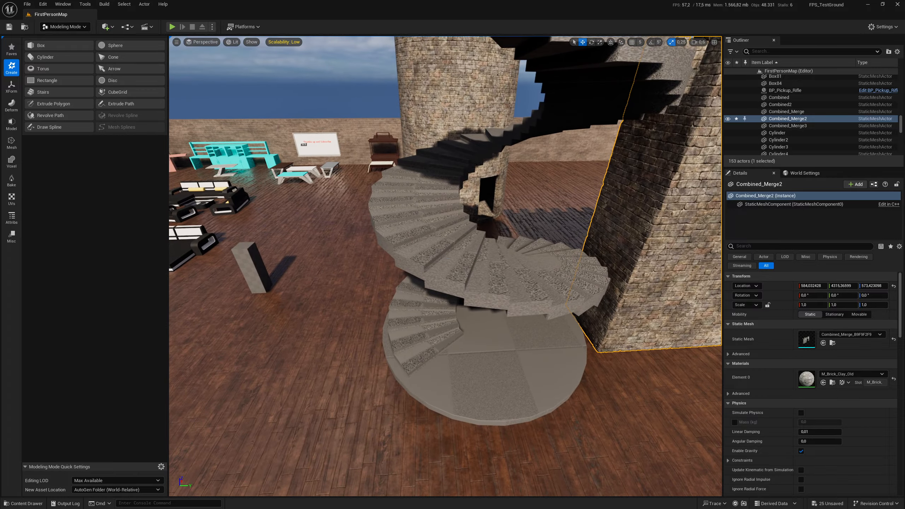
pyautogui.click(498, 314)
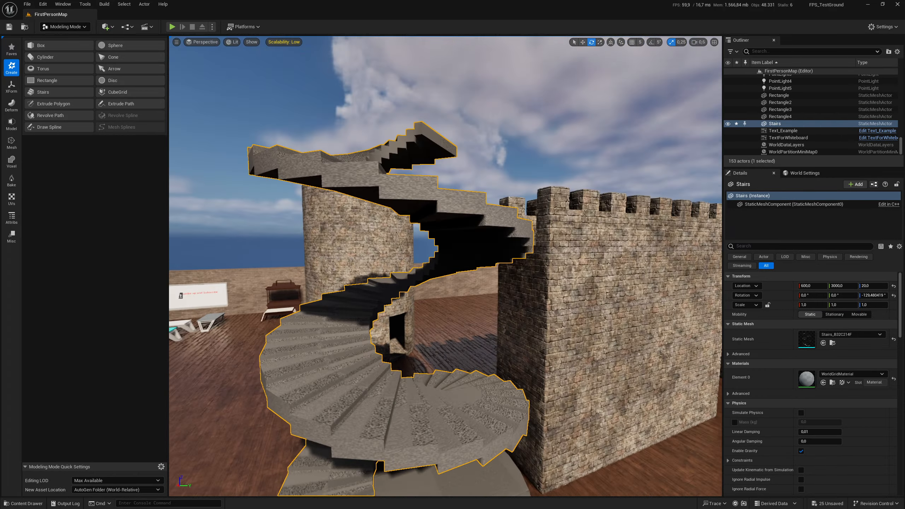
pyautogui.press('w')
pyautogui.moveTo(498, 314); pyautogui.dragTo(471, 270, button='right')
pyautogui.press('w')
pyautogui.press('s')
pyautogui.moveTo(433, 315); pyautogui.dragTo(381, 329, button='right')
pyautogui.press('d')
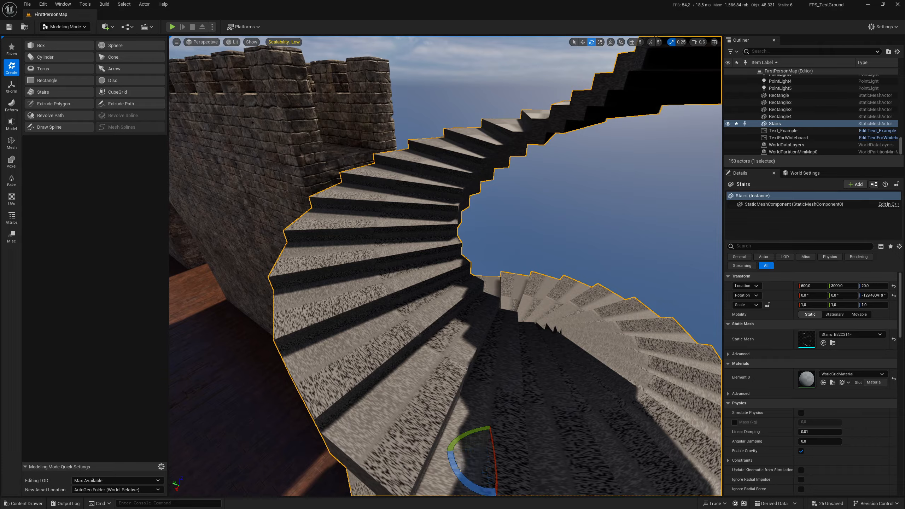
pyautogui.moveTo(538, 447); pyautogui.dragTo(451, 469)
pyautogui.press('w')
pyautogui.moveTo(409, 269); pyautogui.dragTo(393, 256, button='right')
pyautogui.press('s')
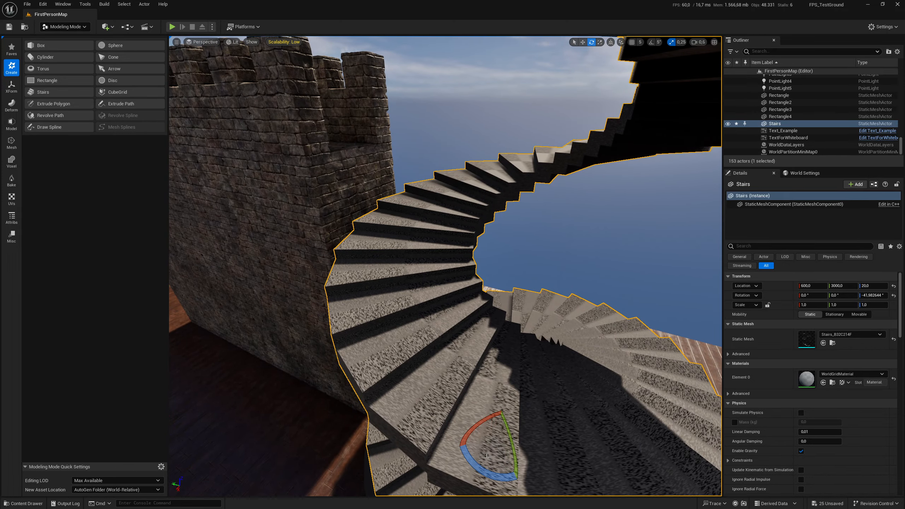
pyautogui.moveTo(522, 474); pyautogui.dragTo(536, 428)
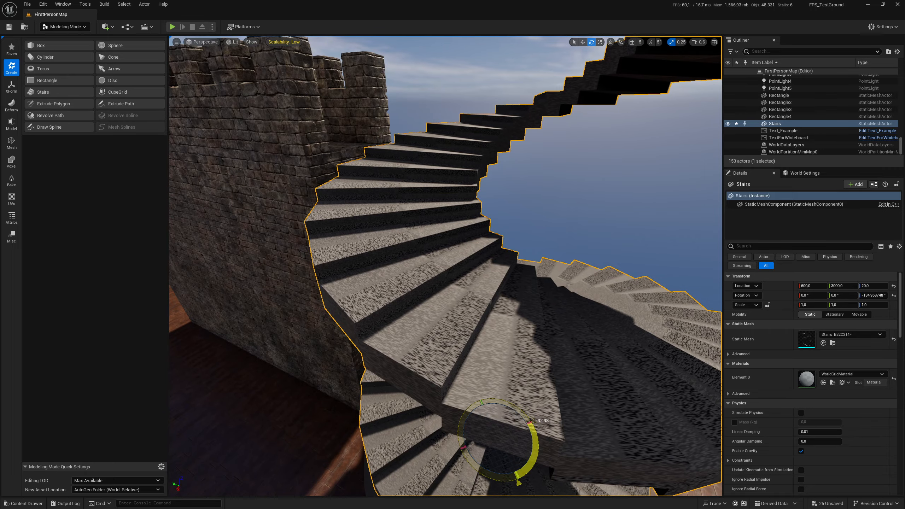
# Examine the rotated staircase, its platform and its position beside the end of the wall from several sides
pyautogui.moveTo(470, 398); pyautogui.dragTo(449, 421, button='right')
pyautogui.press('w')
pyautogui.scroll(-3, 471, 398)
pyautogui.press('s')
pyautogui.moveTo(422, 275); pyautogui.dragTo(534, 267, button='right')
pyautogui.scroll(1, 422, 275)
pyautogui.press('a')
pyautogui.scroll(2, 422, 274)
pyautogui.moveTo(434, 214); pyautogui.dragTo(558, 209, button='right')
pyautogui.click(512, 367)
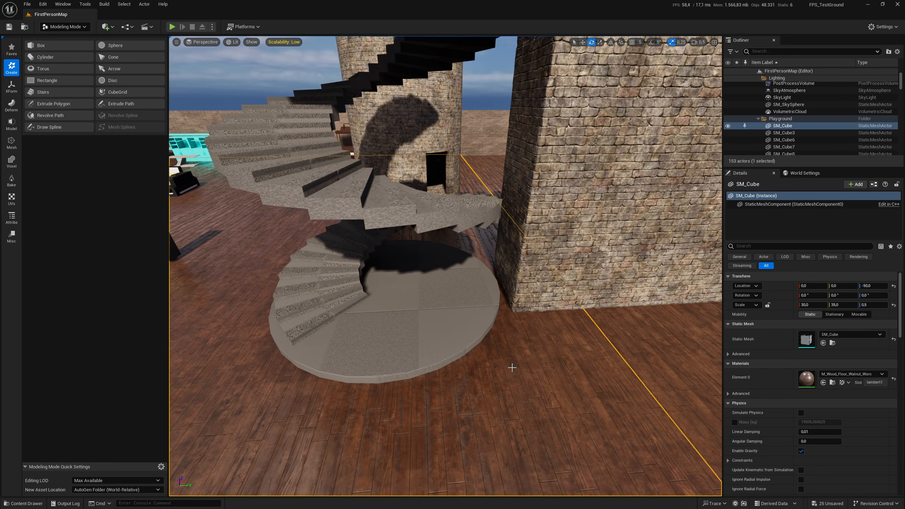
# Play-test from the floor in front of the spiral staircase, trying the stairs and the wall's walkway, and end the preview
pyautogui.moveTo(504, 383); pyautogui.dragTo(534, 381, button='right')
pyautogui.press('s')
pyautogui.moveTo(446, 266); pyautogui.dragTo(394, 280, button='right')
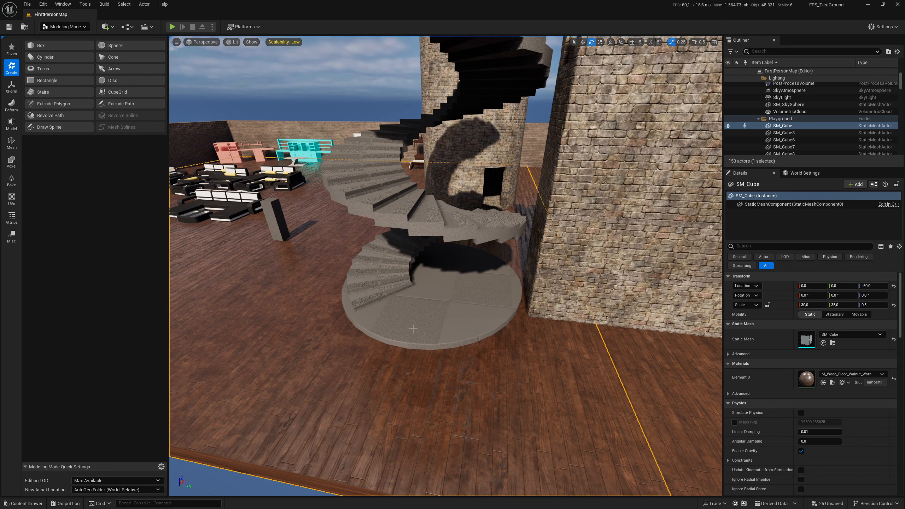
pyautogui.rightClick(463, 379)
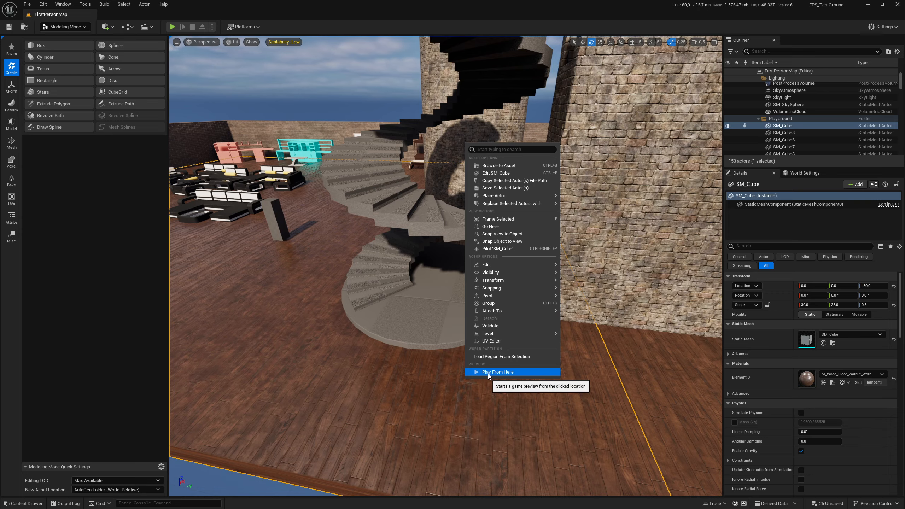
pyautogui.click(489, 373)
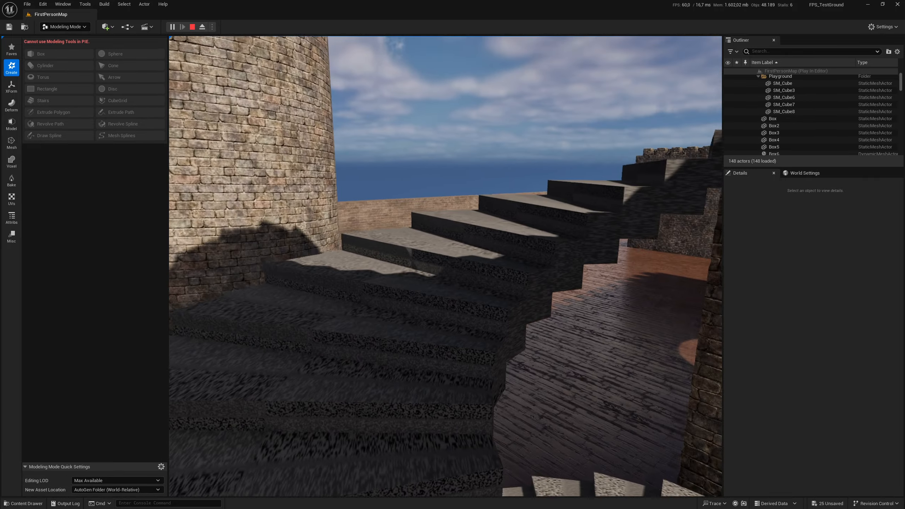
pyautogui.press('w')
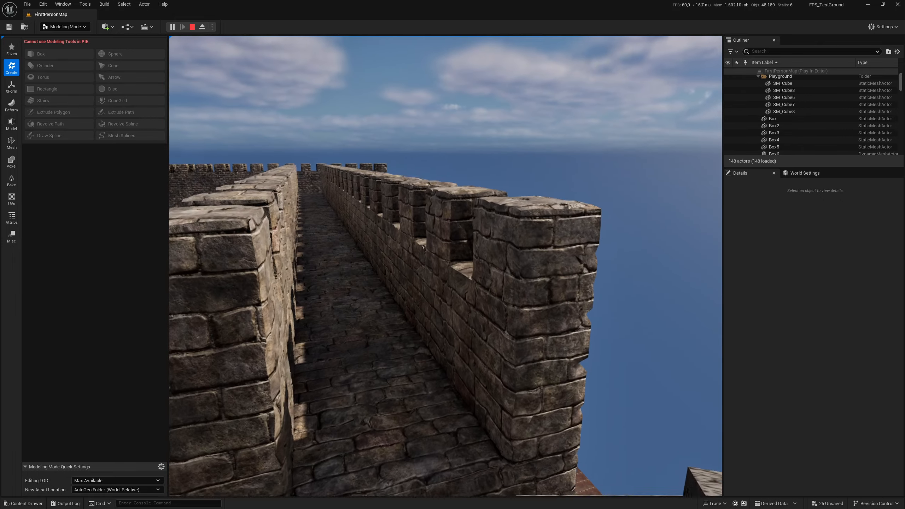
pyautogui.press('w')
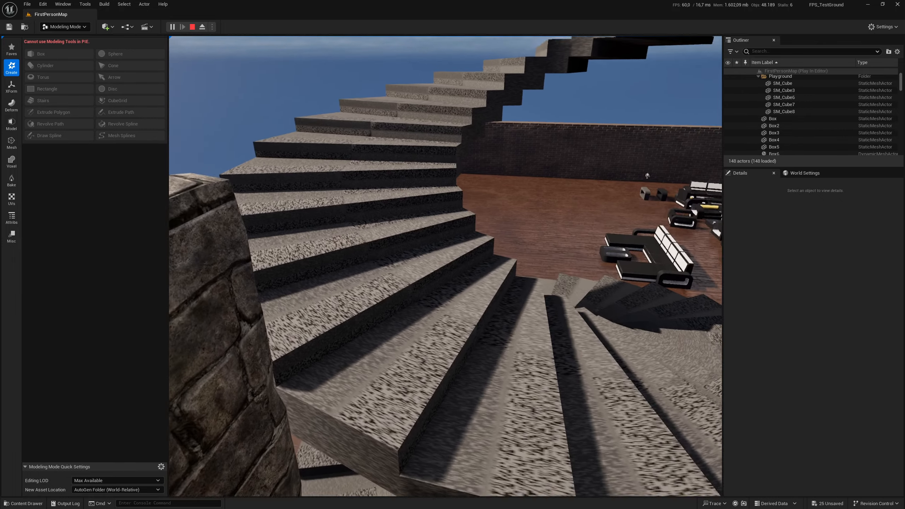
pyautogui.press('w')
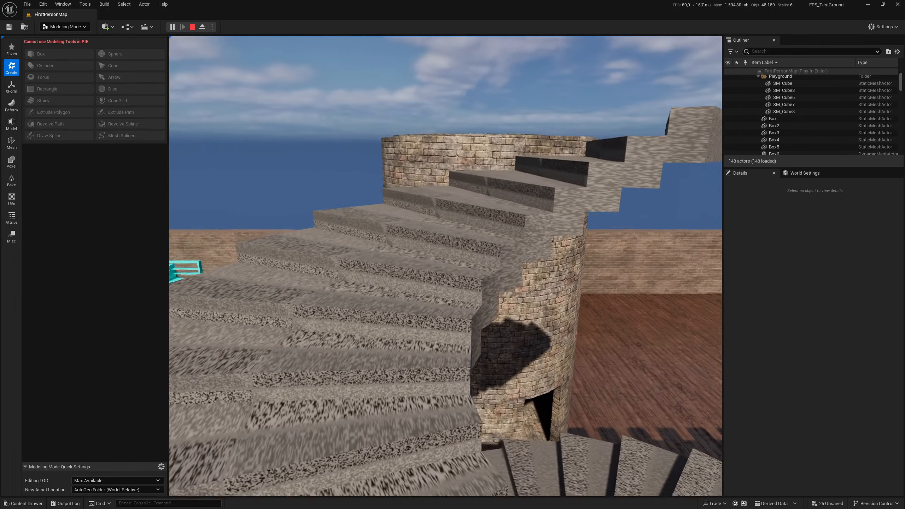
pyautogui.press('w')
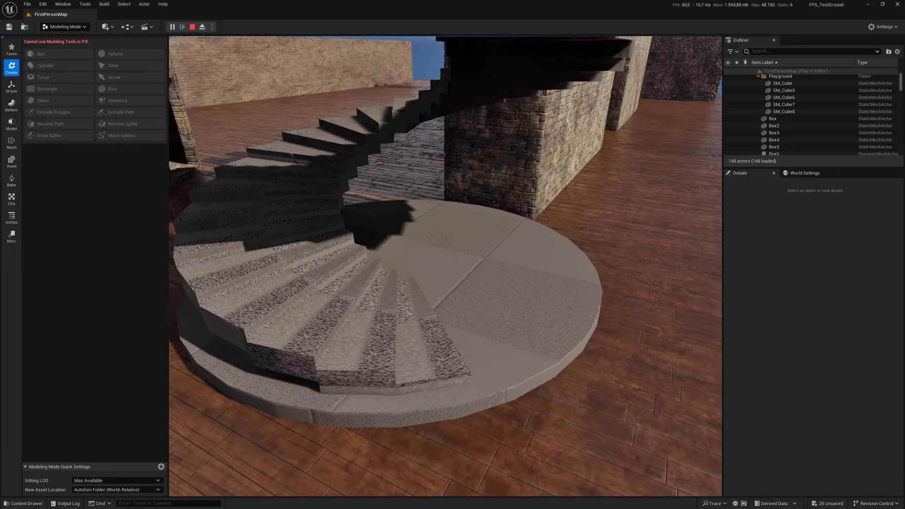
pyautogui.press('Escape')
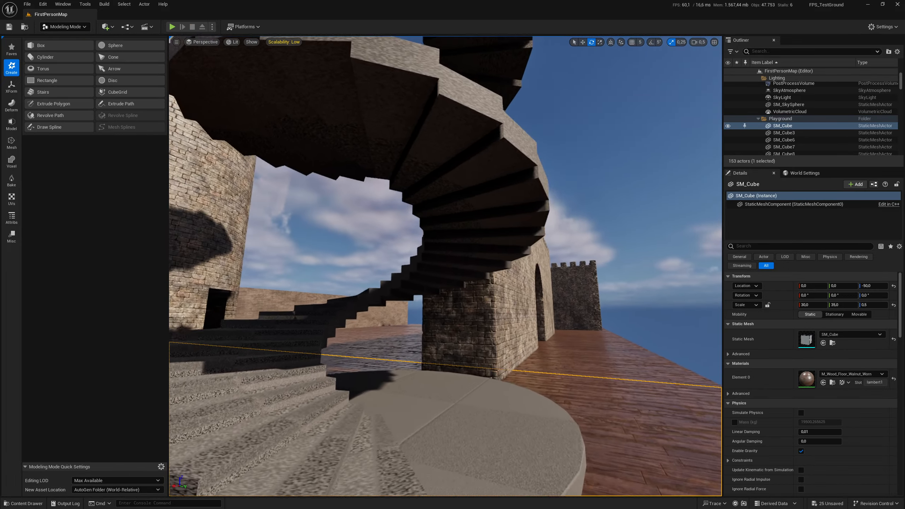
# Examine the full spiral staircase, its round platform and the end of the crenellated wall from outside
pyautogui.moveTo(445, 266); pyautogui.dragTo(317, 317, button='right')
pyautogui.press('s')
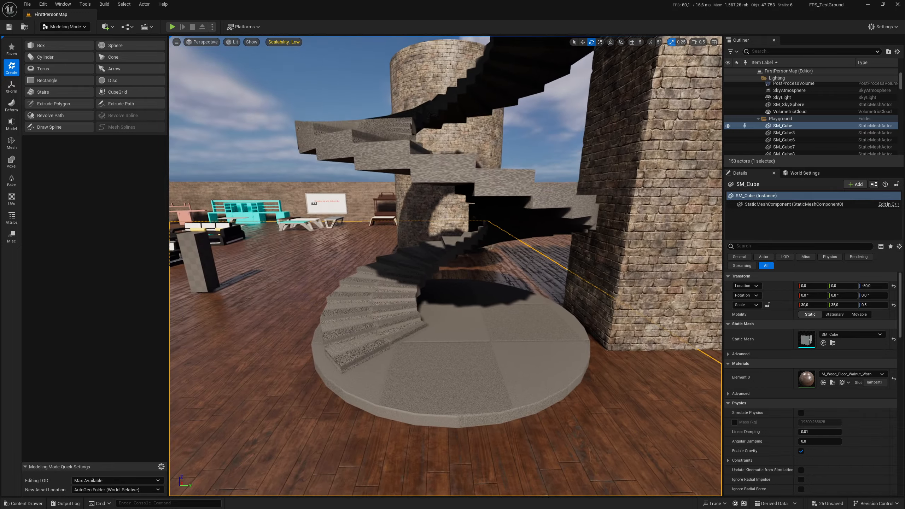
pyautogui.press('s')
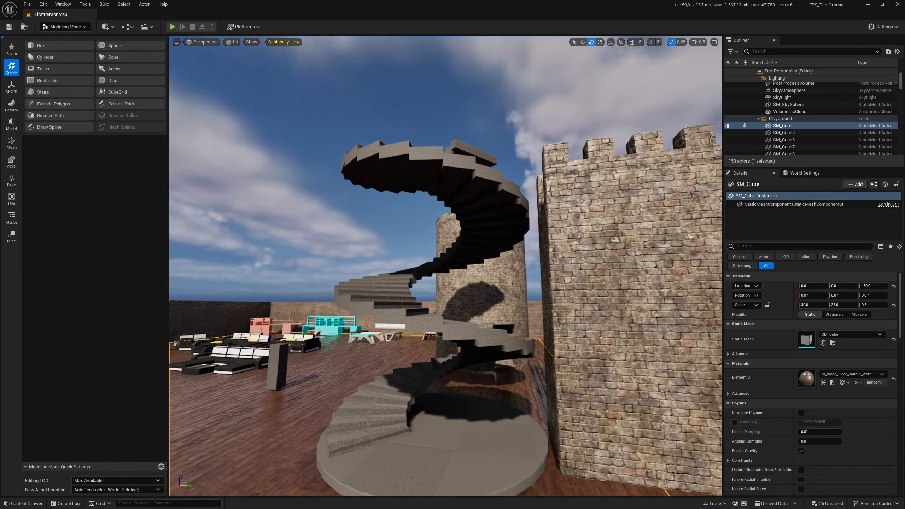
pyautogui.press('w')
pyautogui.moveTo(446, 266); pyautogui.dragTo(458, 287, button='right')
pyautogui.press('s')
pyautogui.press('w')
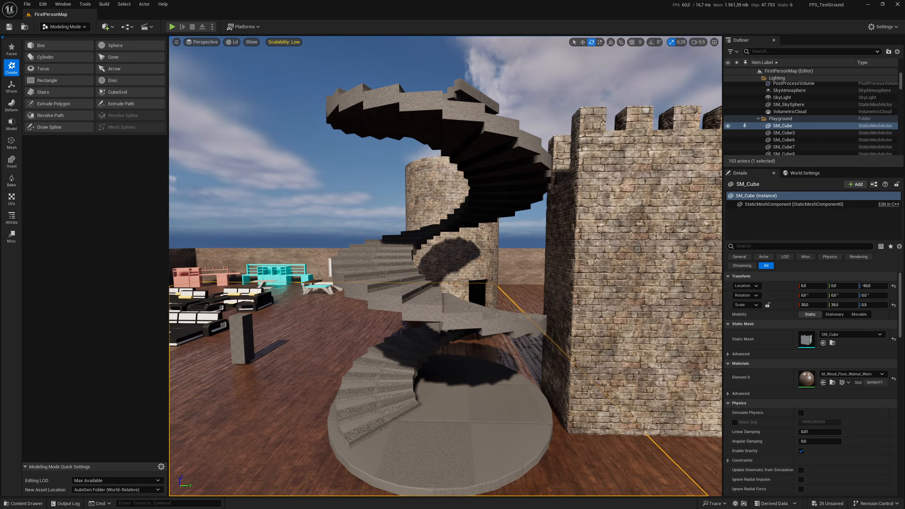
pyautogui.press('s')
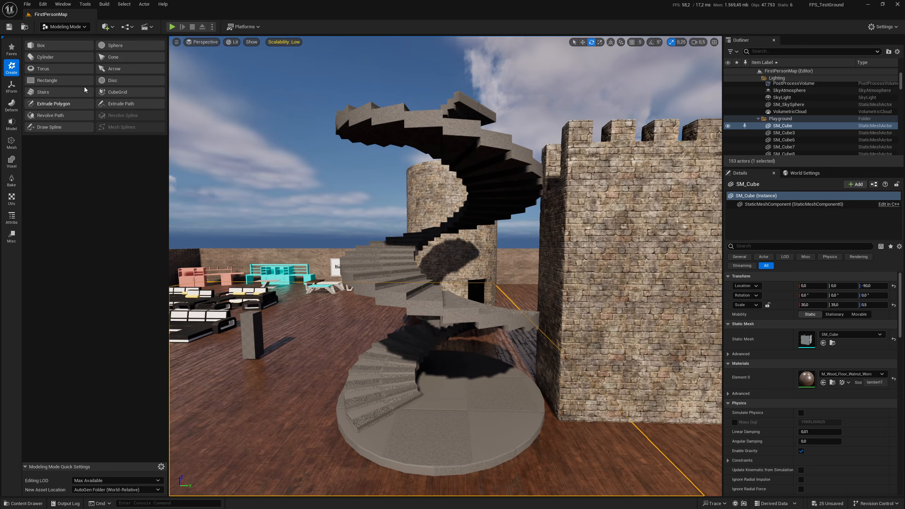
# Create a cylinder with radius 300, height 20 and 32 radial slices on the floor beside the staircase platform
pyautogui.click(72, 58)
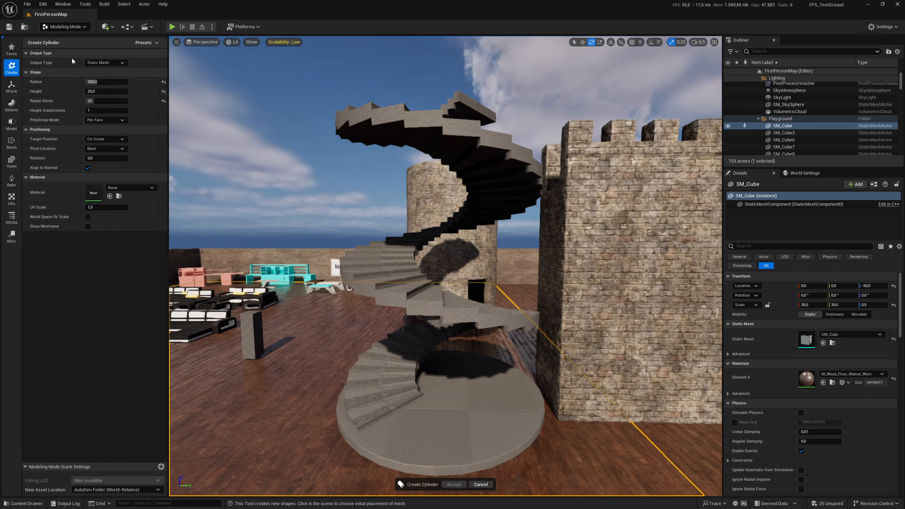
pyautogui.press('s')
pyautogui.moveTo(273, 399); pyautogui.dragTo(205, 446, button='right')
pyautogui.press('a')
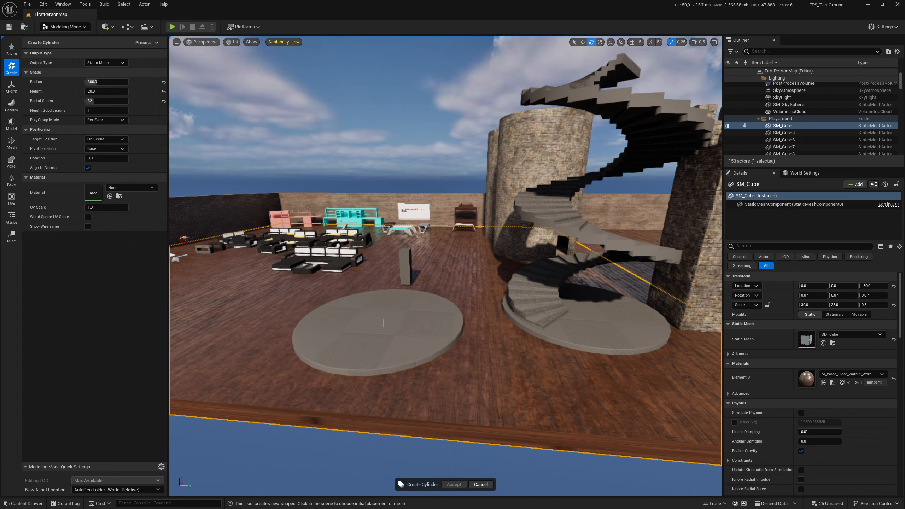
pyautogui.click(383, 323)
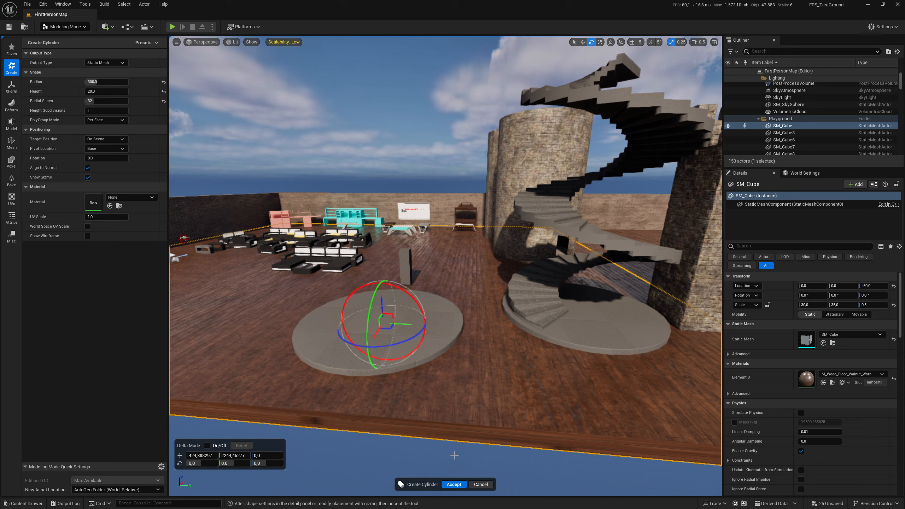
pyautogui.click(454, 484)
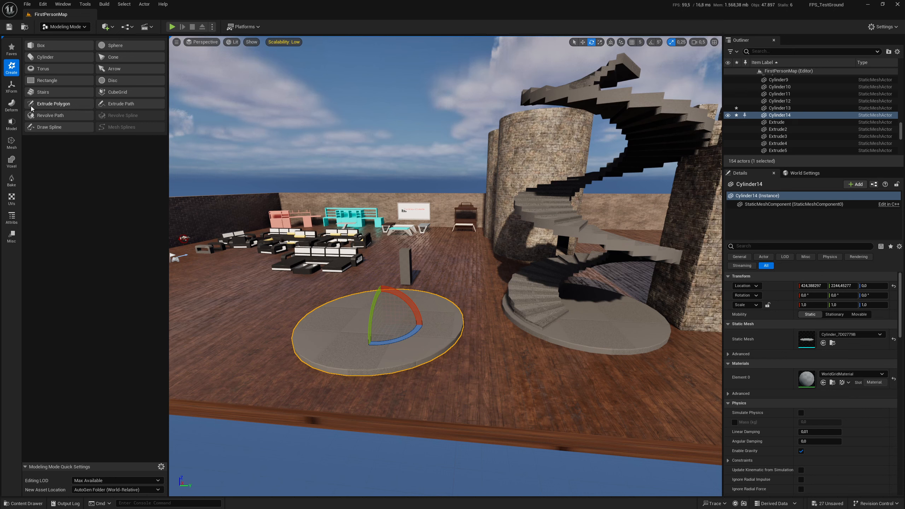
# Start a PolyCut on the new flat cylinder with the Cut Through operation and a circular cutting shape
pyautogui.click(14, 106)
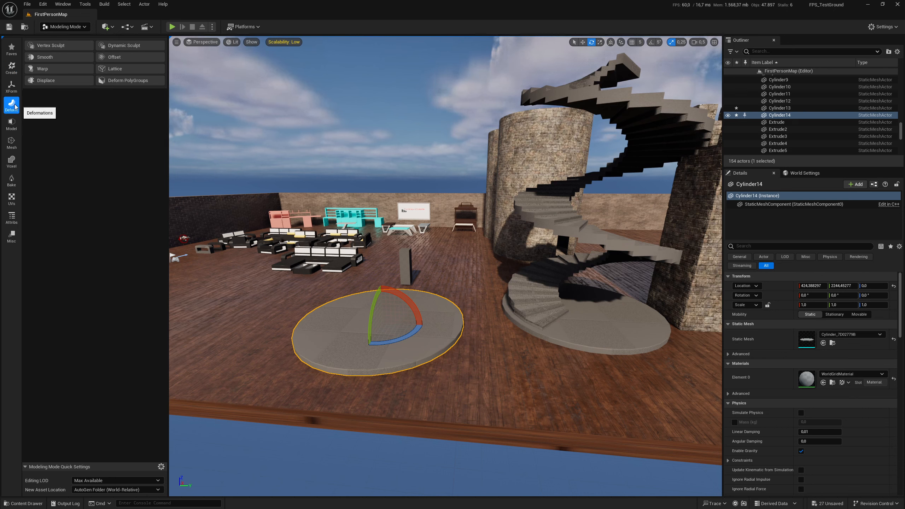
pyautogui.click(15, 125)
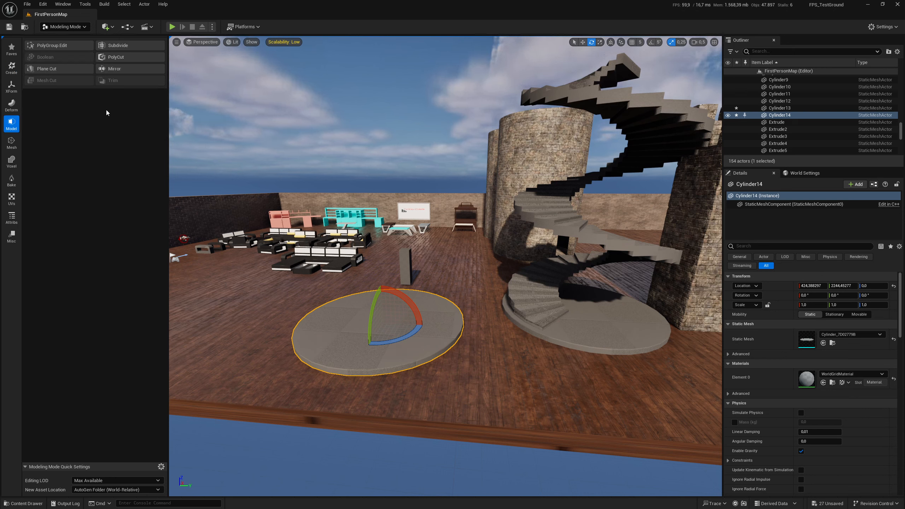
pyautogui.click(120, 55)
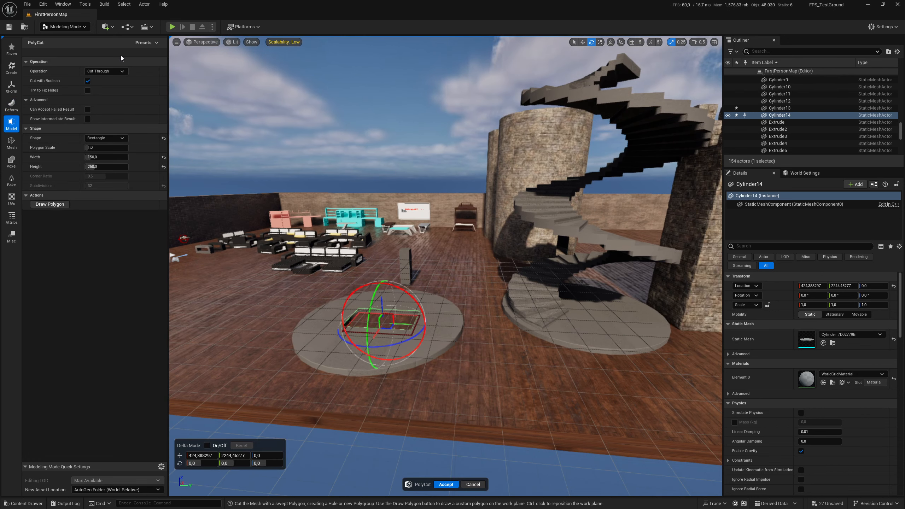
pyautogui.click(122, 138)
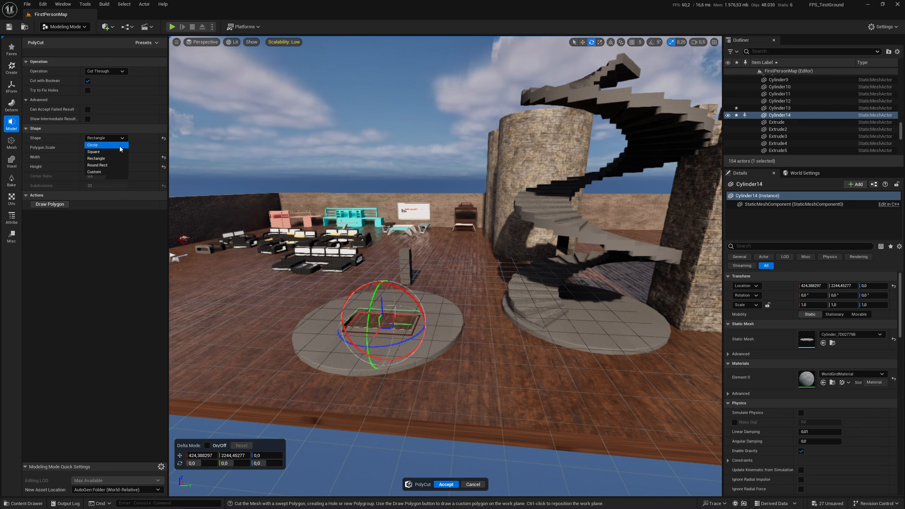
pyautogui.click(120, 146)
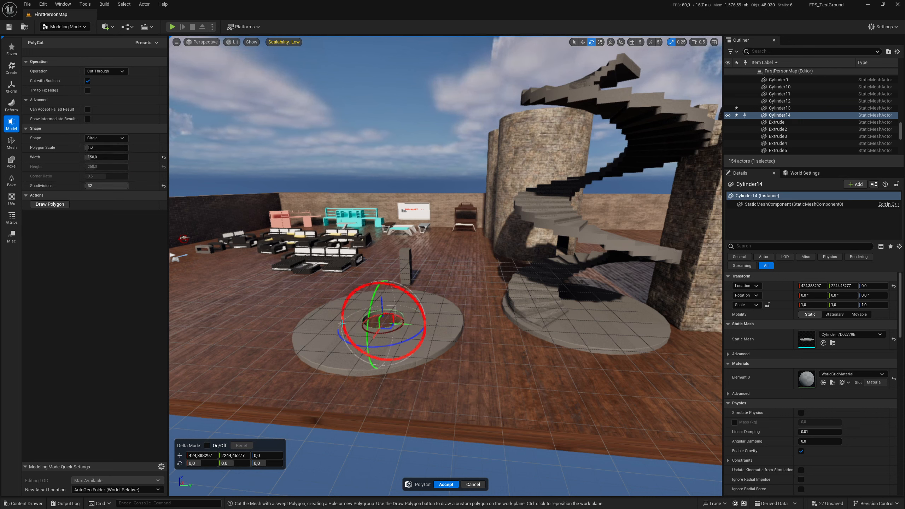
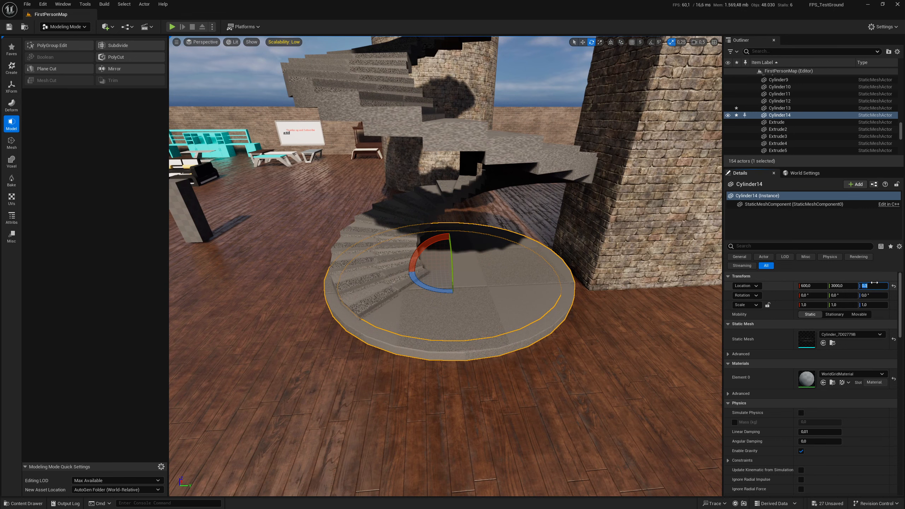
# Set the ring's Z location to 20 so that it sits on the round platform
pyautogui.write('0')
pyautogui.press('Return')
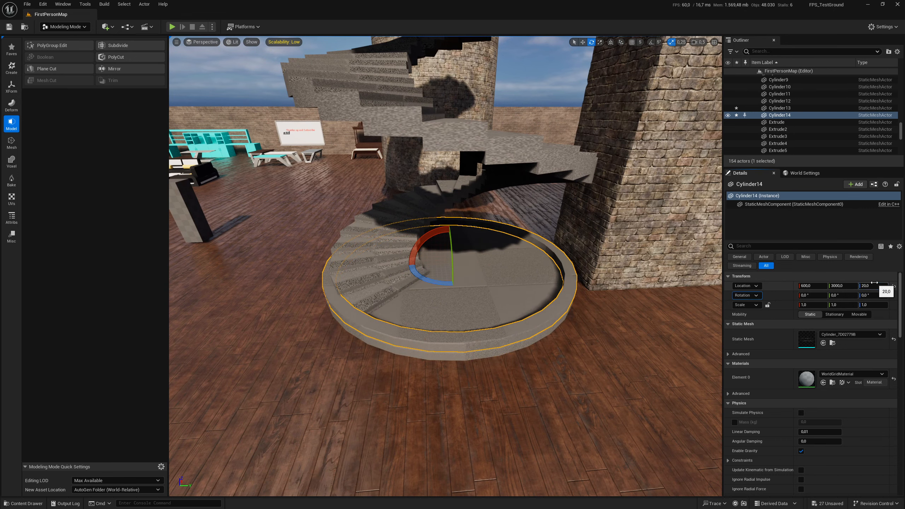
pyautogui.moveTo(528, 357); pyautogui.dragTo(390, 315, button='right')
pyautogui.press('Escape')
# Raise the ring's top face to about Z 923 with PolyGroup Edit, forming a tall tower wall around the staircase
pyautogui.press('w')
pyautogui.press('s')
pyautogui.click(389, 332)
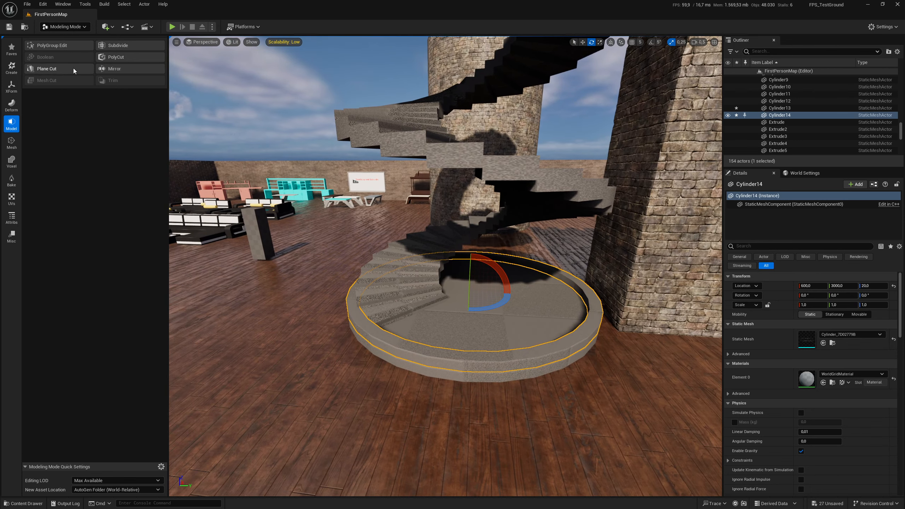
pyautogui.click(71, 46)
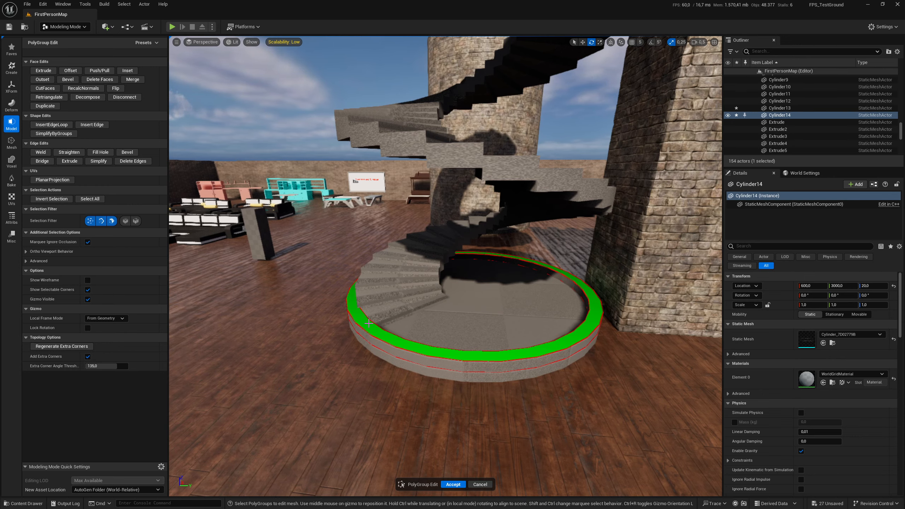
pyautogui.click(369, 326)
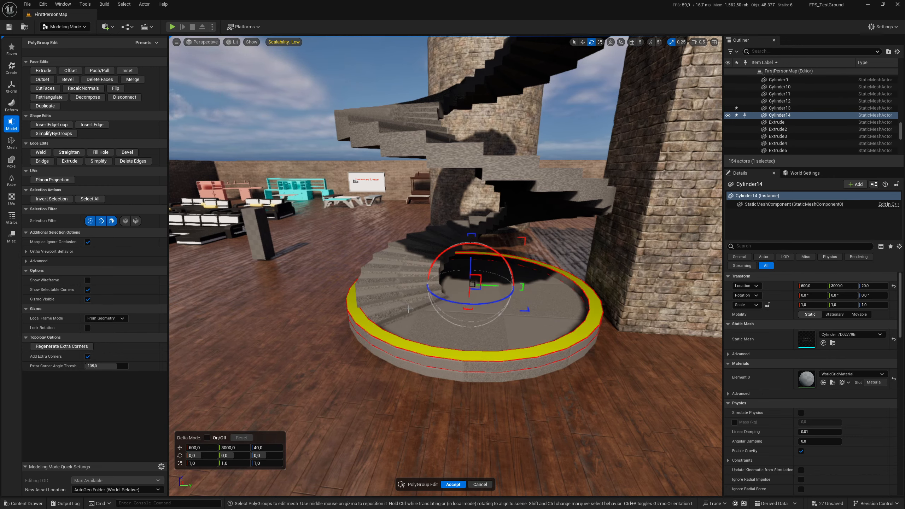
pyautogui.moveTo(408, 309); pyautogui.dragTo(408, 309, button='right')
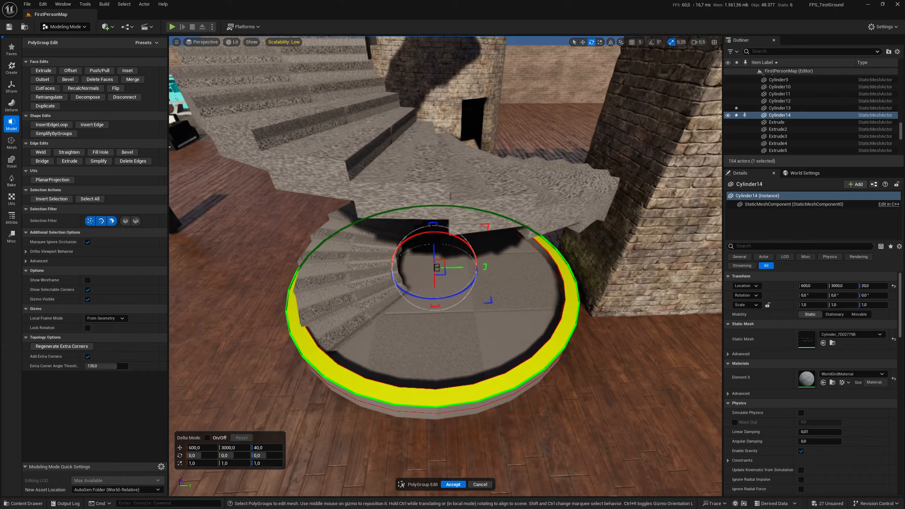
pyautogui.moveTo(474, 213); pyautogui.dragTo(474, 213, button='right')
pyautogui.moveTo(432, 234); pyautogui.dragTo(424, 81)
pyautogui.moveTo(424, 81); pyautogui.dragTo(424, 81, button='right')
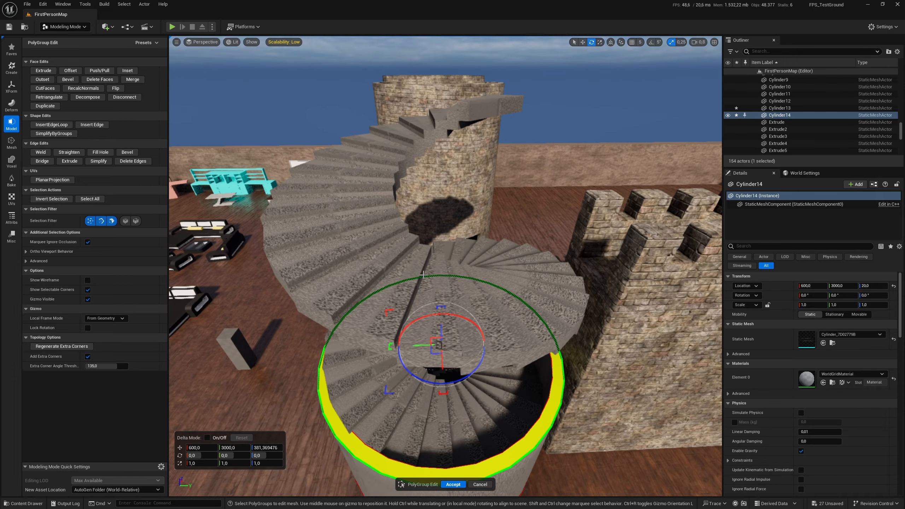
pyautogui.moveTo(442, 332); pyautogui.dragTo(423, 91)
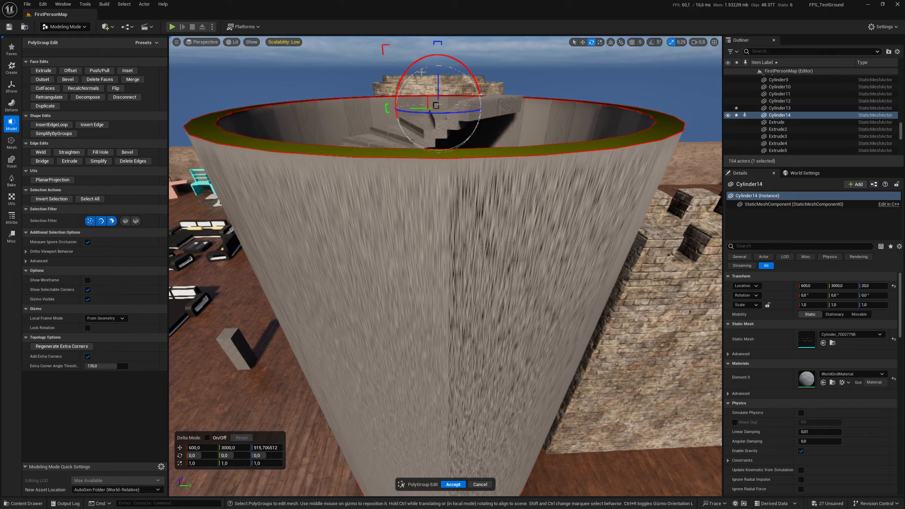
pyautogui.moveTo(424, 92); pyautogui.dragTo(424, 92, button='right')
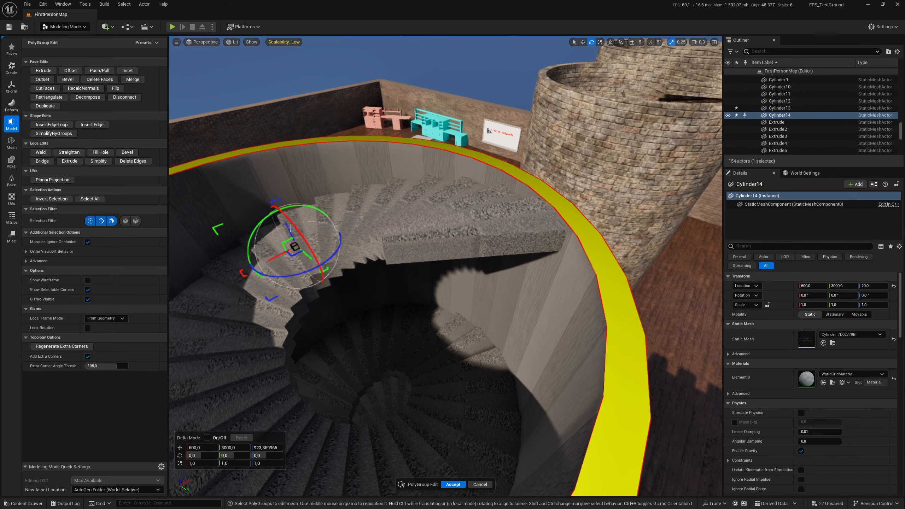
pyautogui.moveTo(295, 243); pyautogui.dragTo(378, 287, button='right')
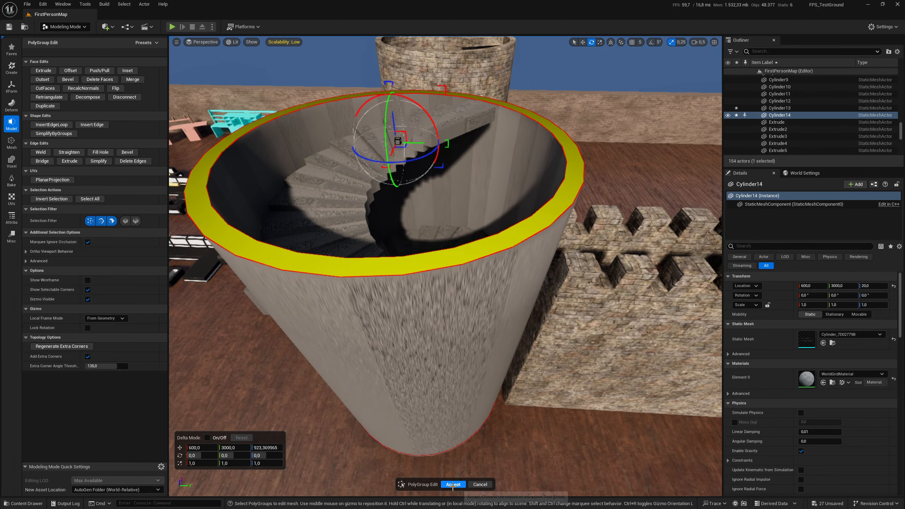
pyautogui.click(453, 484)
# Create a box 140 wide, 100 deep and 250 high on the floor in front of the tower
pyautogui.moveTo(490, 400); pyautogui.dragTo(207, 331, button='right')
pyautogui.moveTo(473, 377); pyautogui.dragTo(460, 343, button='right')
pyautogui.press('Escape')
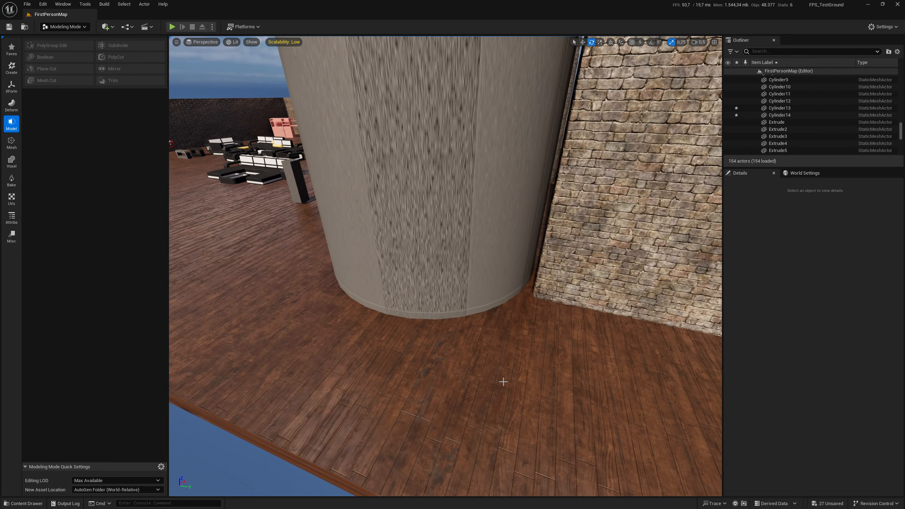
pyautogui.click(11, 68)
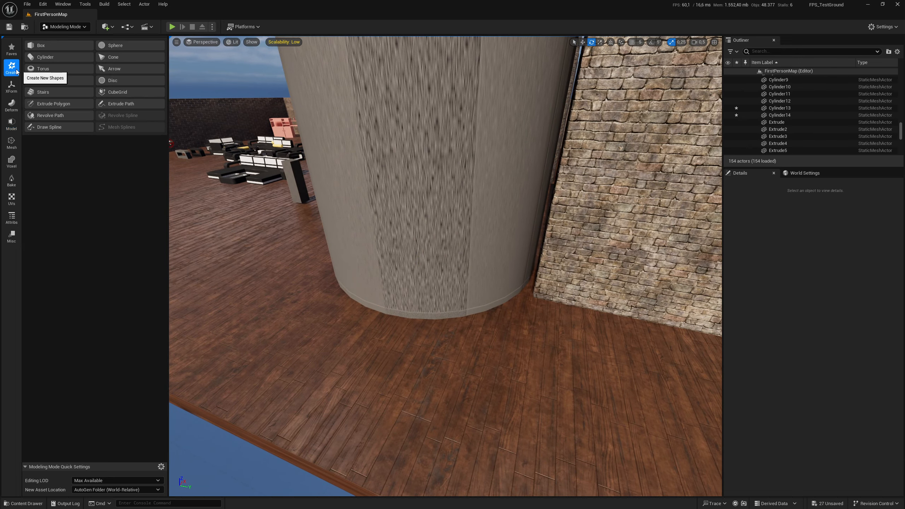
pyautogui.click(50, 45)
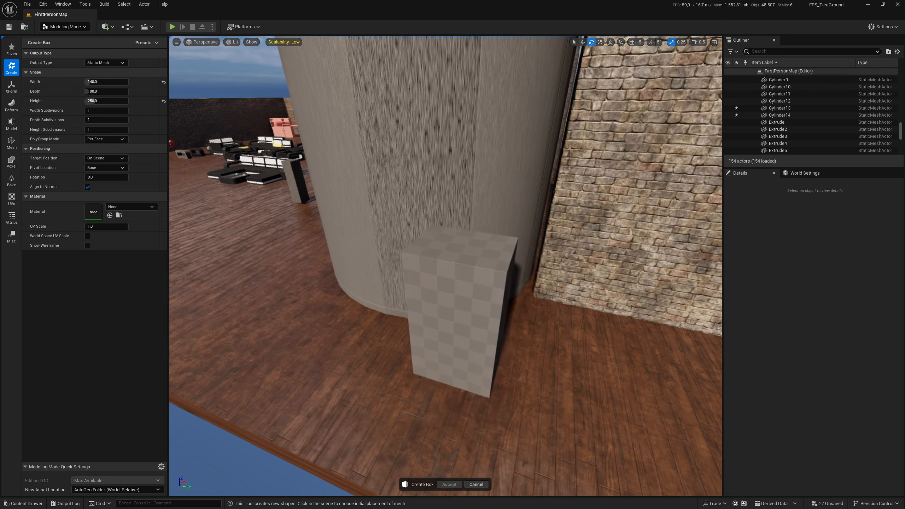
pyautogui.click(458, 372)
pyautogui.moveTo(447, 400); pyautogui.dragTo(447, 400, button='right')
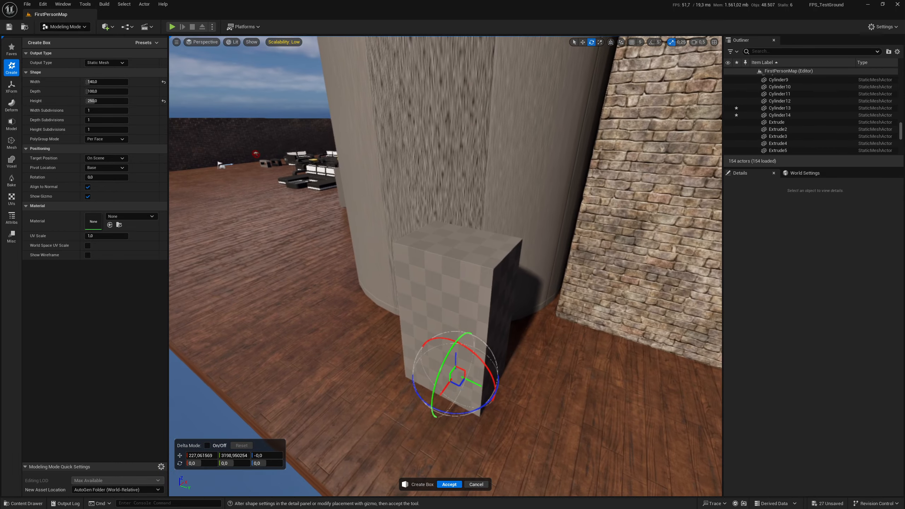
# Rotate the box about -23.6° around Z, push it through the tower wall at about X 330, Y 3122, and accept it
pyautogui.moveTo(461, 413); pyautogui.dragTo(487, 413)
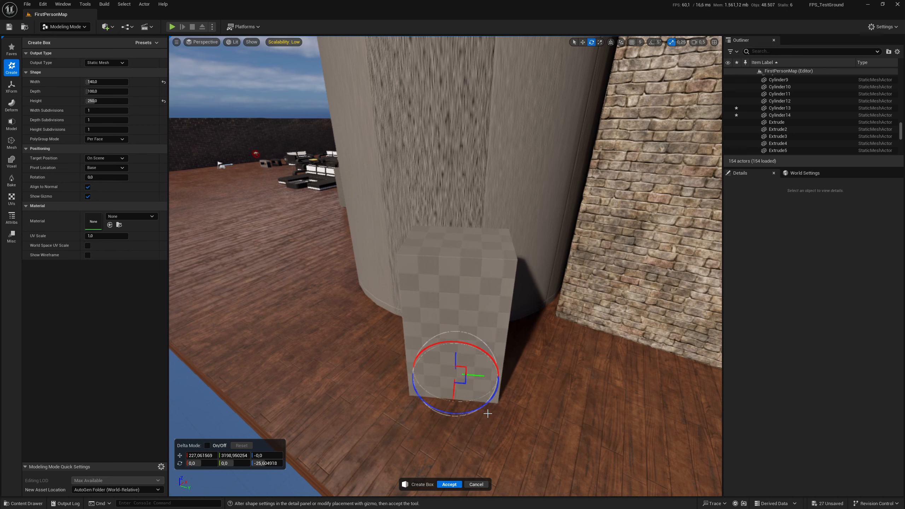
pyautogui.moveTo(479, 373); pyautogui.dragTo(459, 373)
pyautogui.moveTo(472, 401)
pyautogui.mouseDown(button='right')
pyautogui.moveTo(443, 412)
pyautogui.moveTo(486, 407)
pyautogui.mouseUp(button='right')
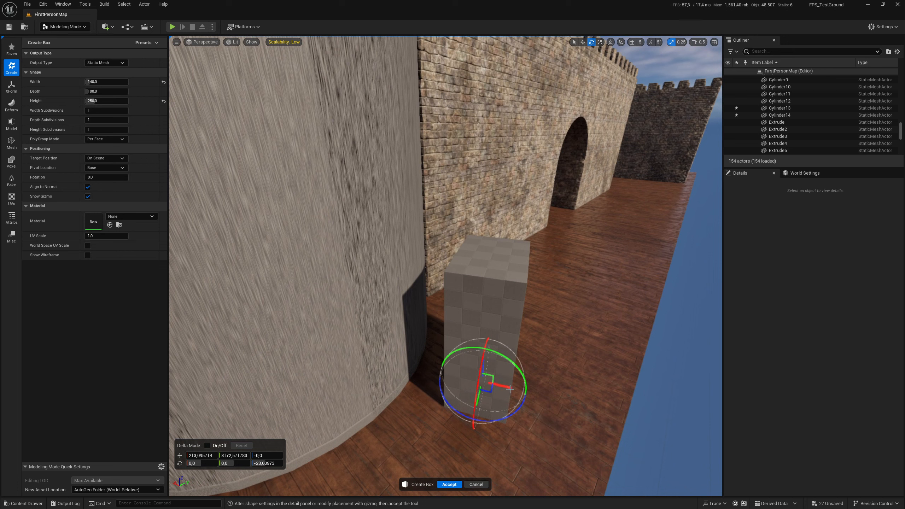
pyautogui.moveTo(509, 389); pyautogui.dragTo(427, 367)
pyautogui.moveTo(427, 367); pyautogui.dragTo(474, 361, button='right')
pyautogui.press('a')
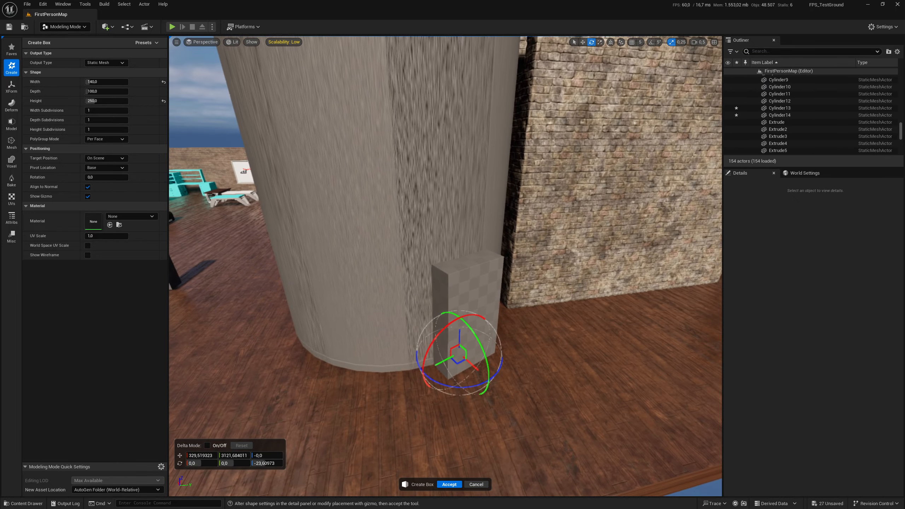
pyautogui.click(448, 484)
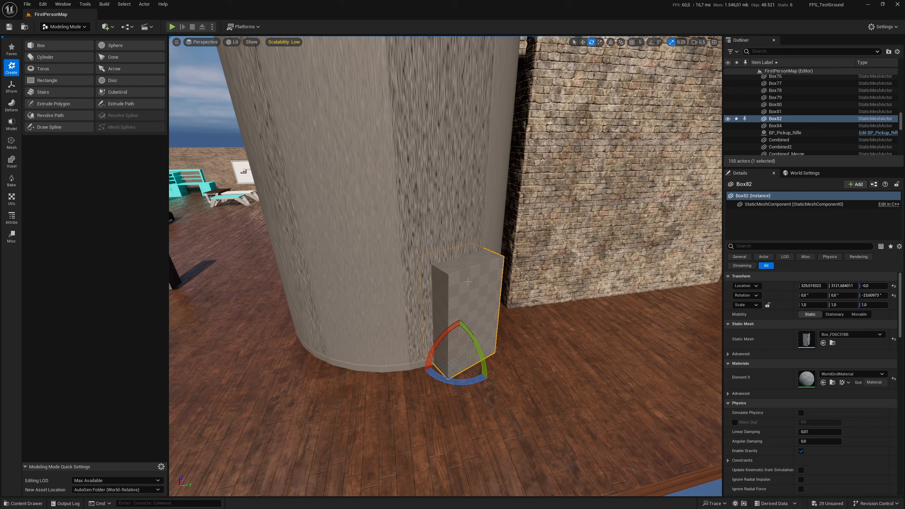
# Cut a doorway in the tower wall by subtracting the box with a Boolean Difference B - A
pyautogui.keyDown('ctrl'); pyautogui.click(376, 217); pyautogui.keyUp('ctrl')
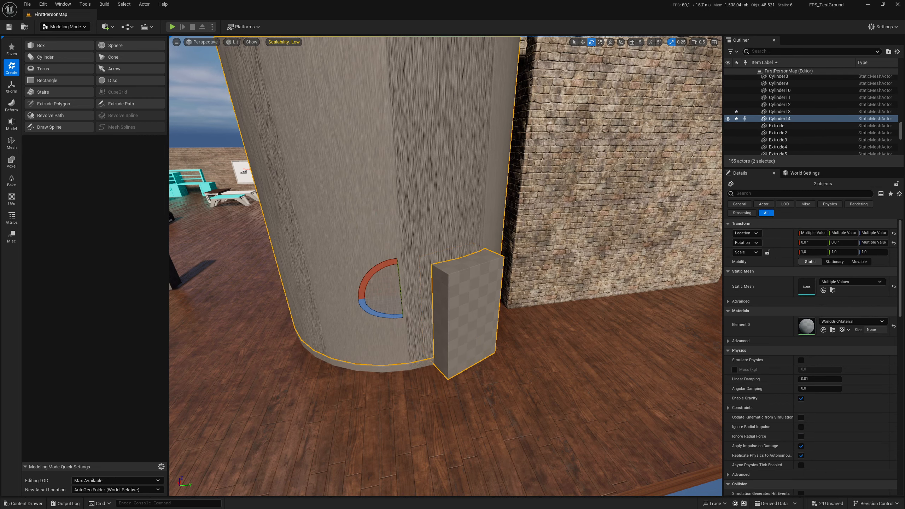
pyautogui.moveTo(420, 262); pyautogui.dragTo(408, 234, button='right')
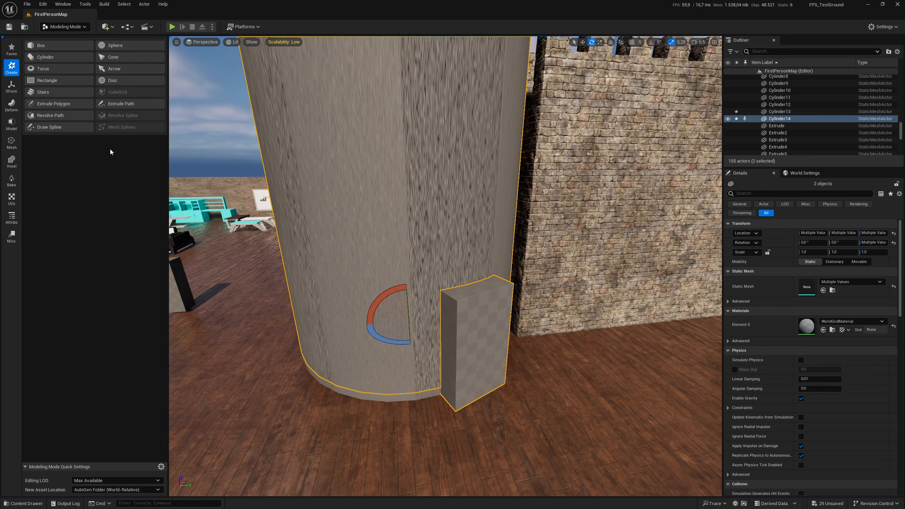
pyautogui.click(13, 88)
pyautogui.click(15, 110)
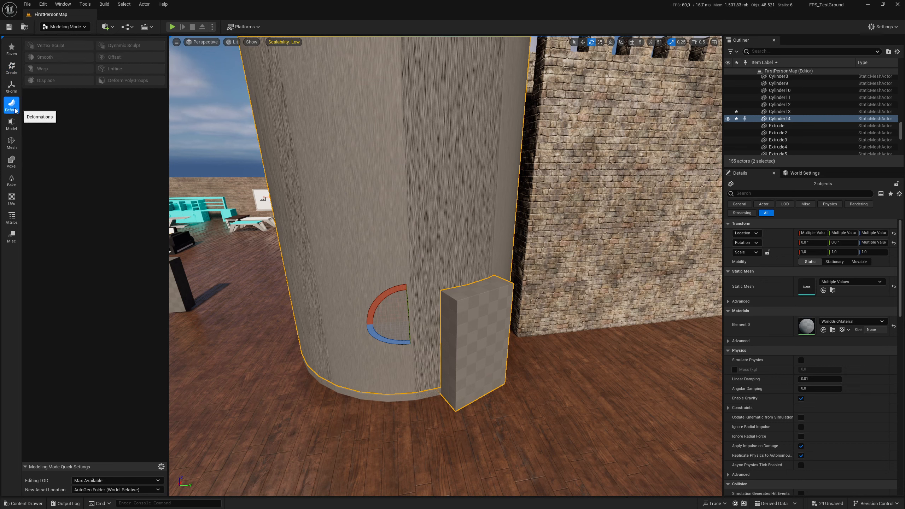
pyautogui.click(15, 128)
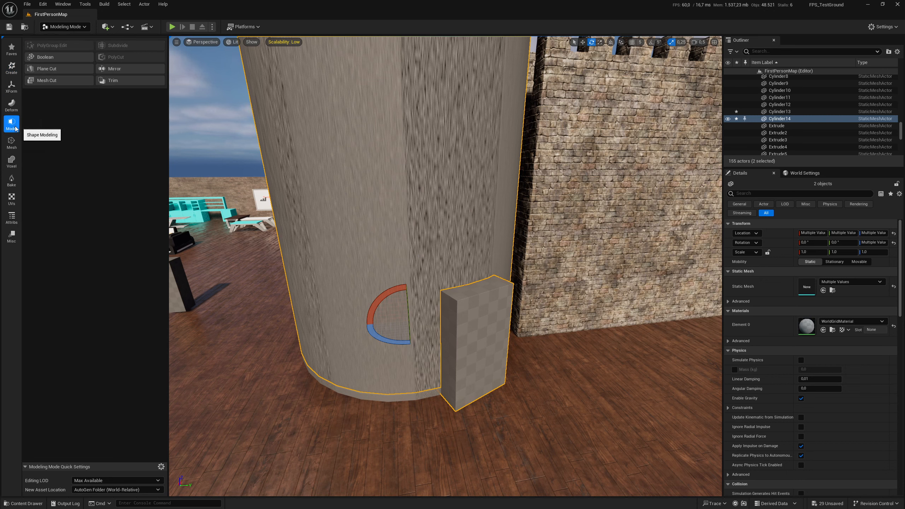
pyautogui.click(58, 58)
pyautogui.click(121, 64)
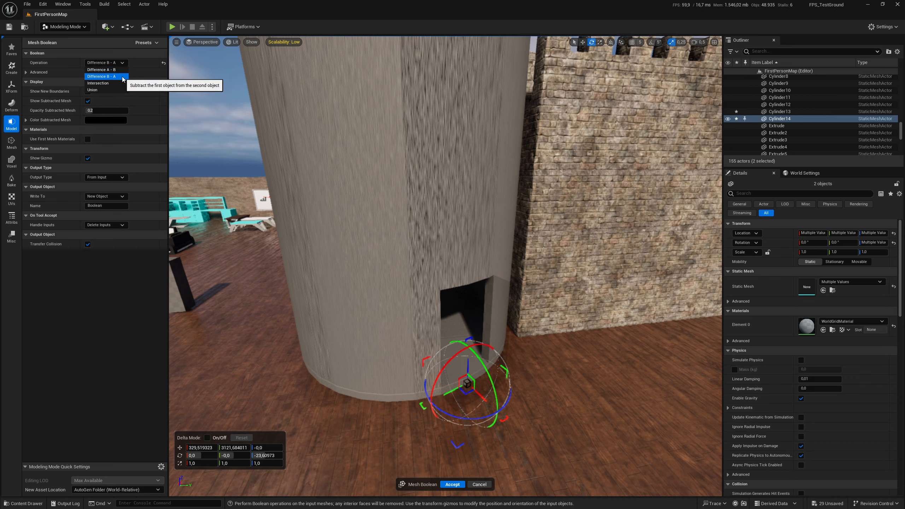
pyautogui.click(123, 79)
pyautogui.moveTo(444, 308)
pyautogui.mouseDown(button='right')
pyautogui.moveTo(470, 312)
pyautogui.moveTo(417, 303)
pyautogui.moveTo(445, 310)
pyautogui.mouseUp(button='right')
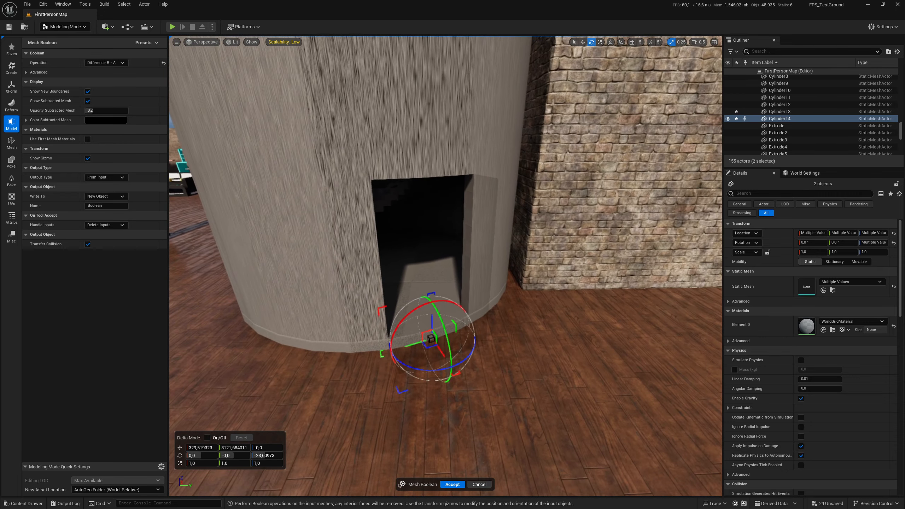
pyautogui.click(454, 484)
pyautogui.moveTo(450, 386)
pyautogui.mouseDown(button='right')
pyautogui.moveTo(465, 412)
pyautogui.moveTo(444, 383)
pyautogui.mouseUp(button='right')
pyautogui.press('Escape')
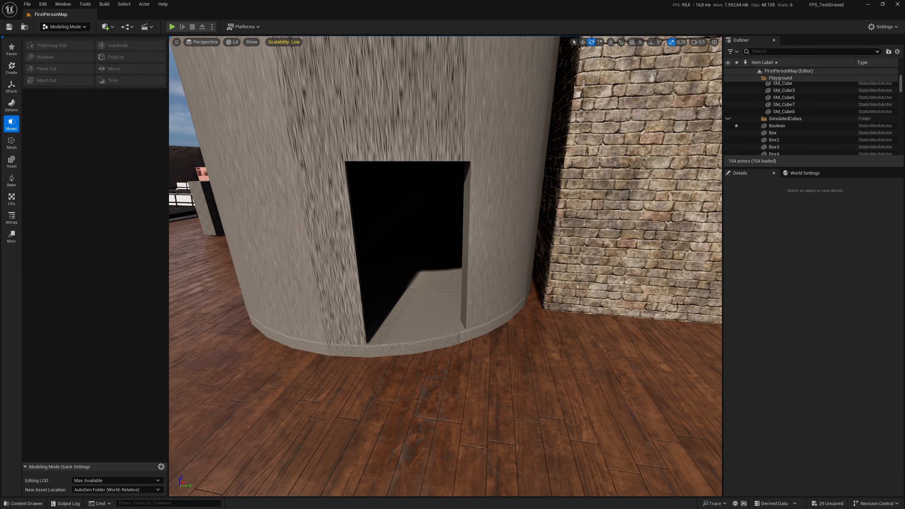
# Play the level from the floor in front of the doorway and walk through it to check the tower entrance
pyautogui.rightClick(446, 399)
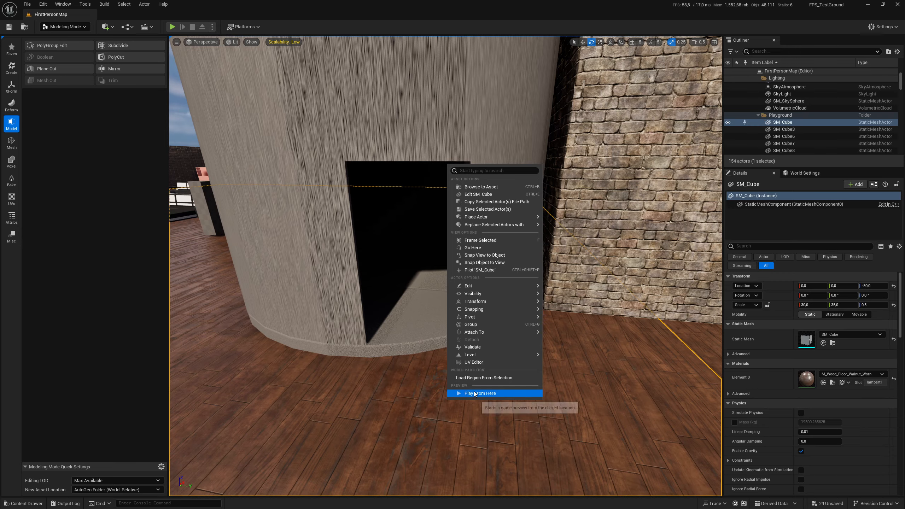
pyautogui.click(477, 393)
pyautogui.click(468, 378)
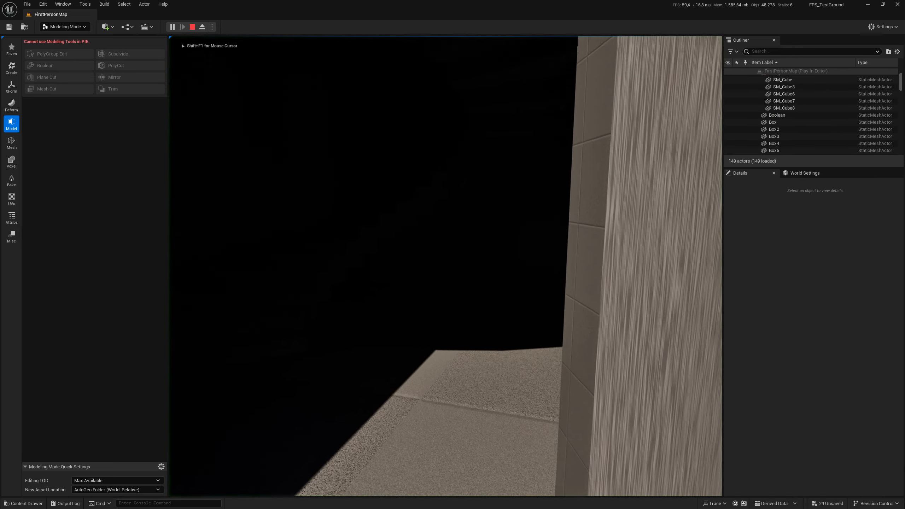
pyautogui.press('s')
pyautogui.press('w')
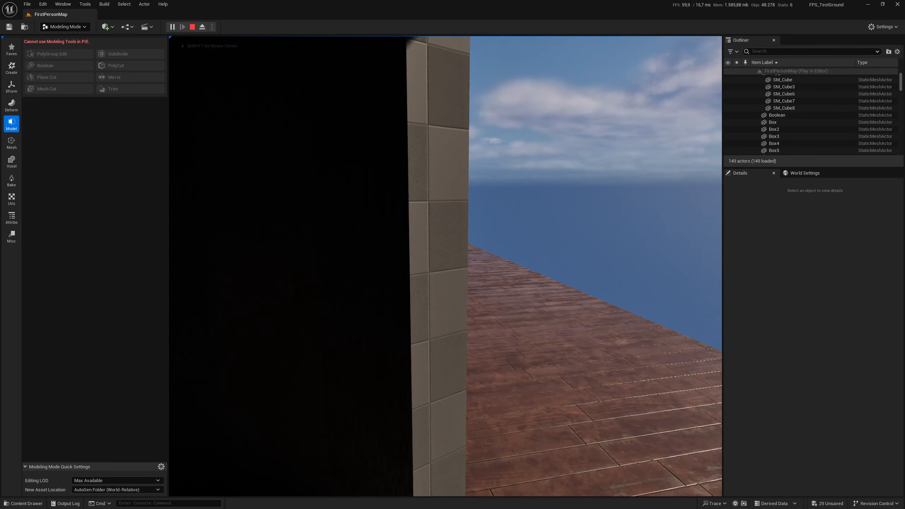
pyautogui.press('s')
pyautogui.press('w')
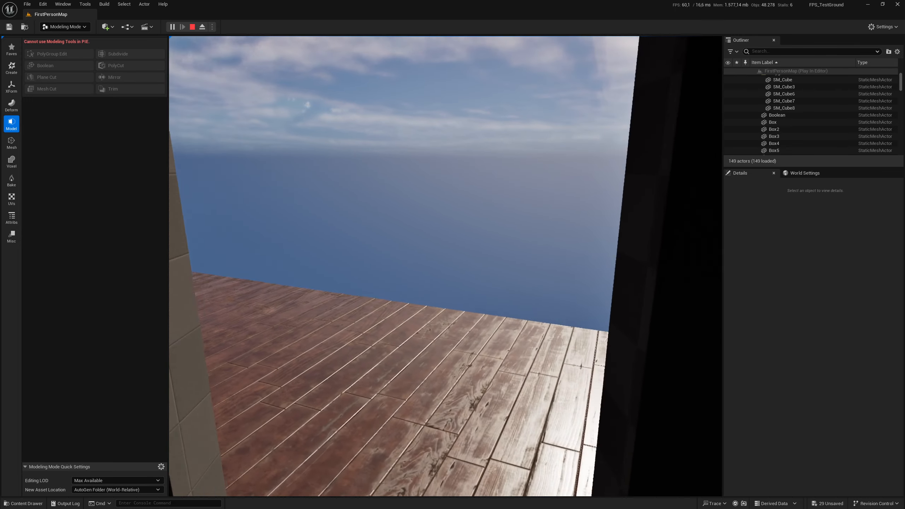
pyautogui.press('w')
pyautogui.press('s')
pyautogui.press('Escape')
pyautogui.moveTo(574, 328); pyautogui.dragTo(455, 313, button='right')
pyautogui.press('w')
pyautogui.press('s')
pyautogui.press('Escape')
pyautogui.moveTo(356, 231); pyautogui.dragTo(345, 271, button='right')
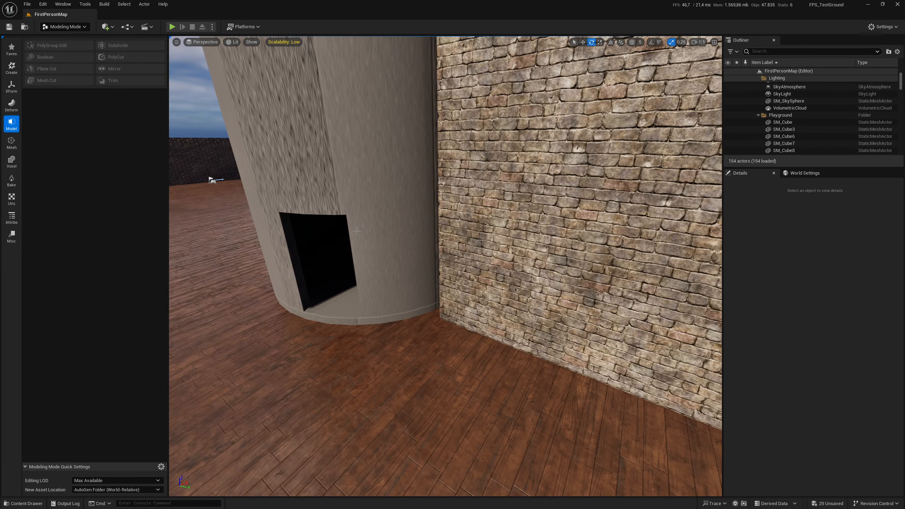
pyautogui.click(16, 75)
pyautogui.click(54, 47)
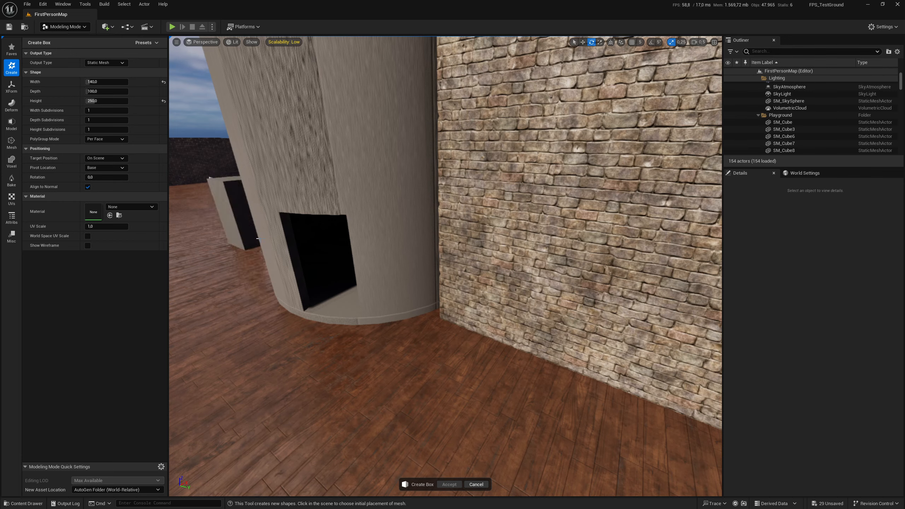
pyautogui.click(399, 386)
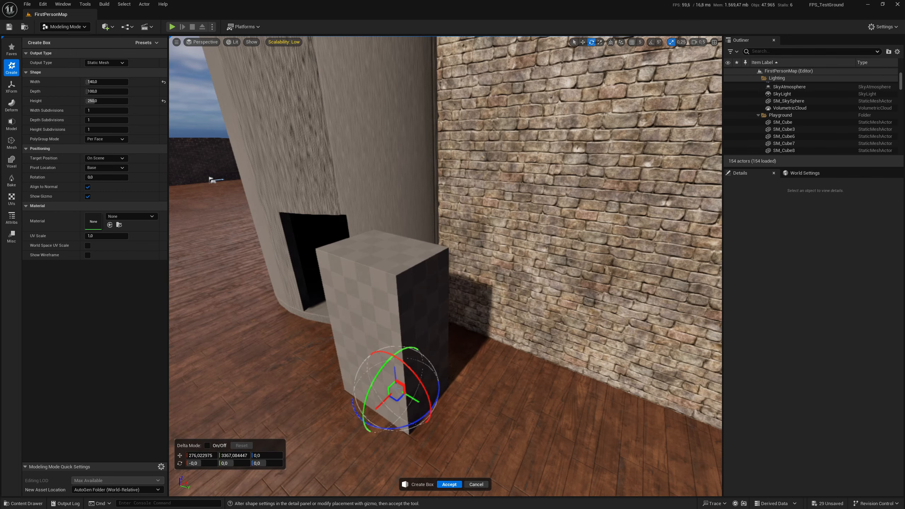
pyautogui.press('s')
pyautogui.moveTo(413, 392)
pyautogui.mouseDown(button='right')
pyautogui.moveTo(404, 399)
pyautogui.moveTo(427, 387)
pyautogui.mouseUp(button='right')
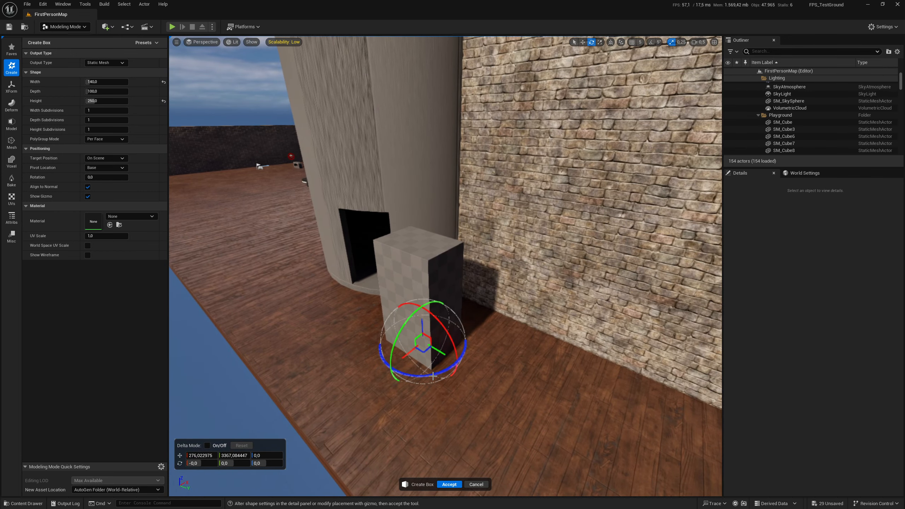
pyautogui.moveTo(433, 376); pyautogui.dragTo(479, 374)
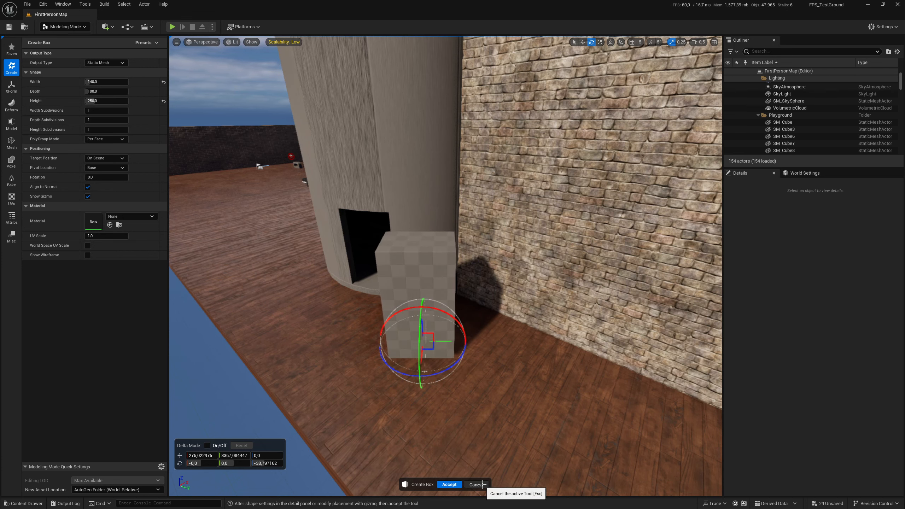
pyautogui.click(478, 484)
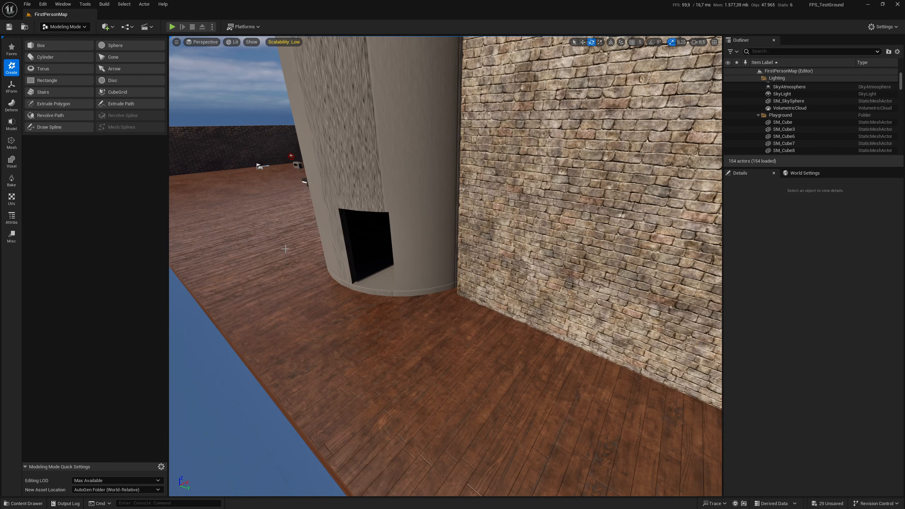
pyautogui.click(54, 47)
pyautogui.click(410, 371)
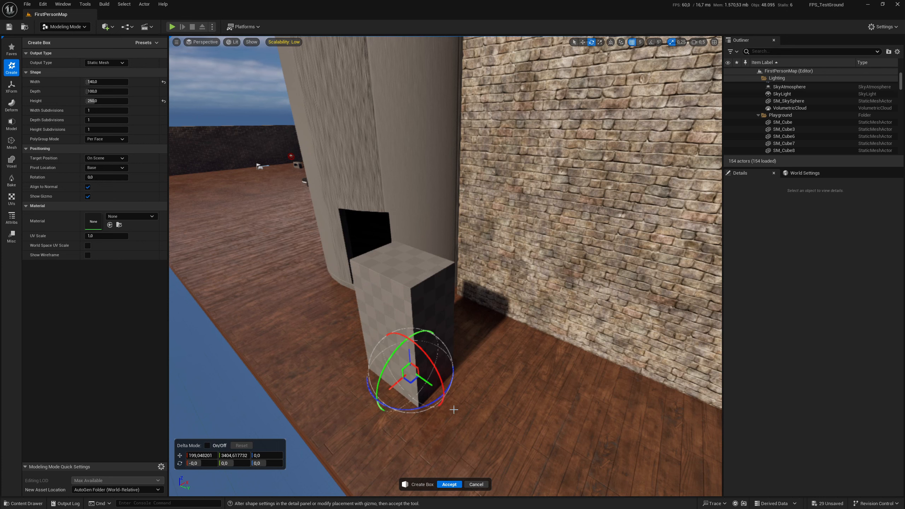
pyautogui.moveTo(418, 409); pyautogui.dragTo(481, 404)
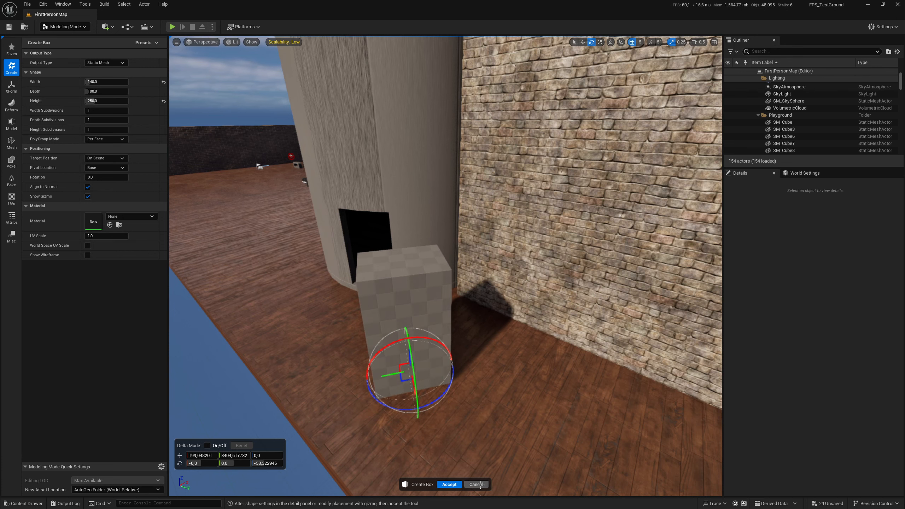
pyautogui.click(480, 484)
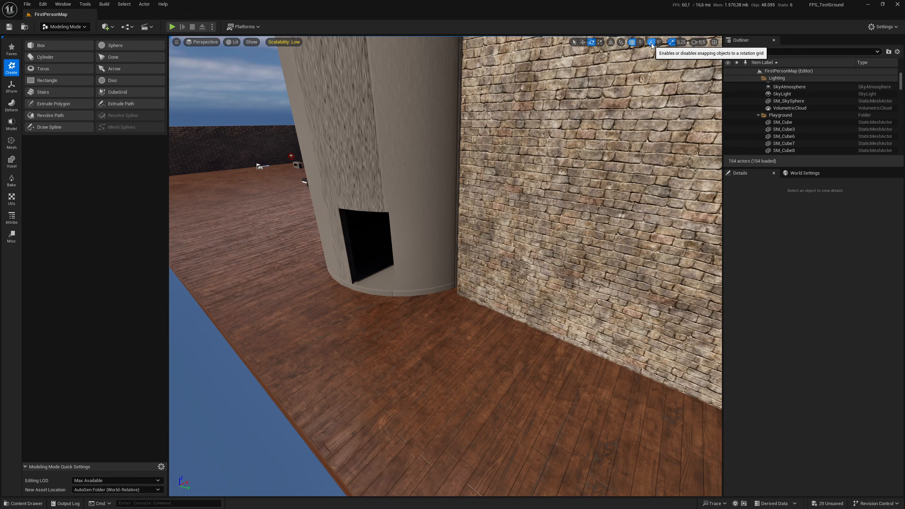
# Create a box 140 wide, 100 deep and 250 high at X 215, Y 3415 beside the tower, rotated -90° around Z
pyautogui.click(63, 47)
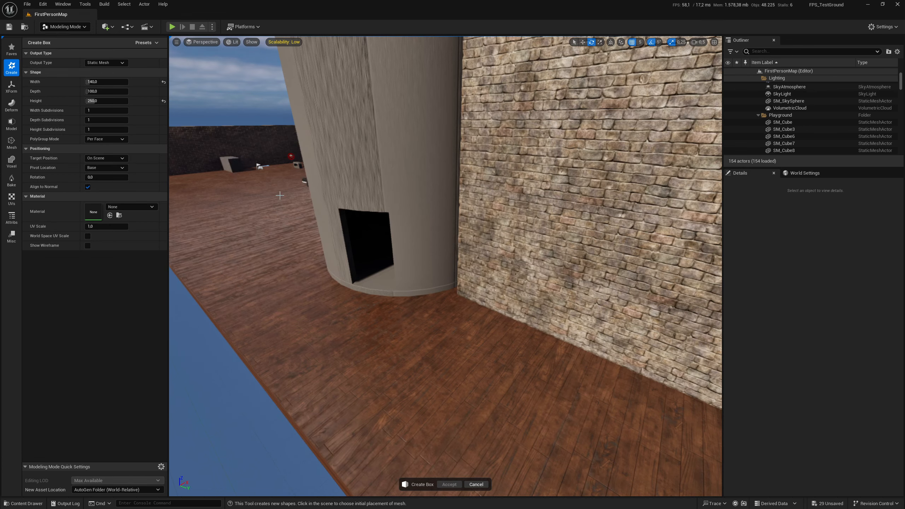
pyautogui.click(420, 373)
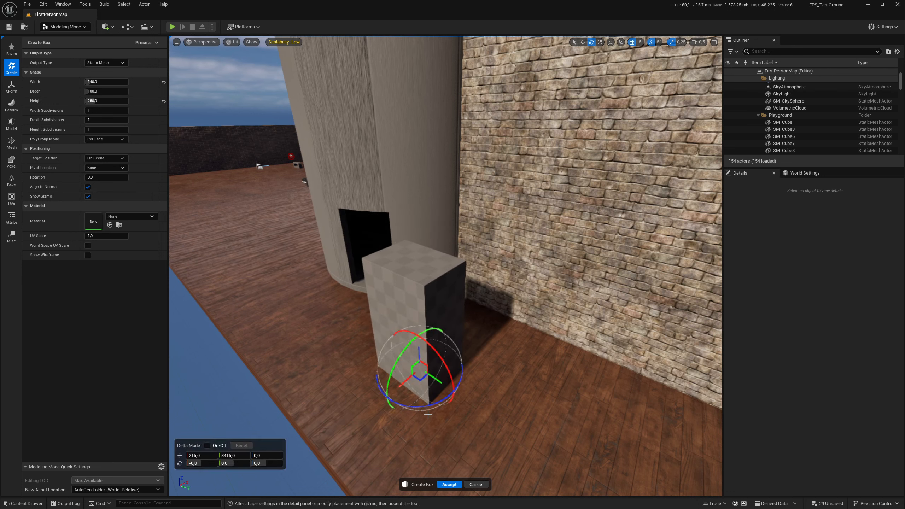
pyautogui.moveTo(428, 408); pyautogui.dragTo(513, 386)
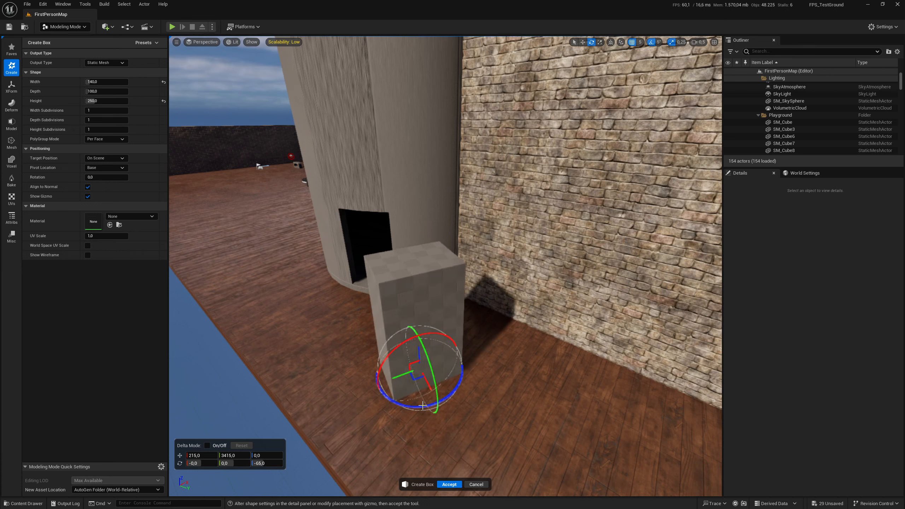
pyautogui.moveTo(423, 406); pyautogui.dragTo(445, 403)
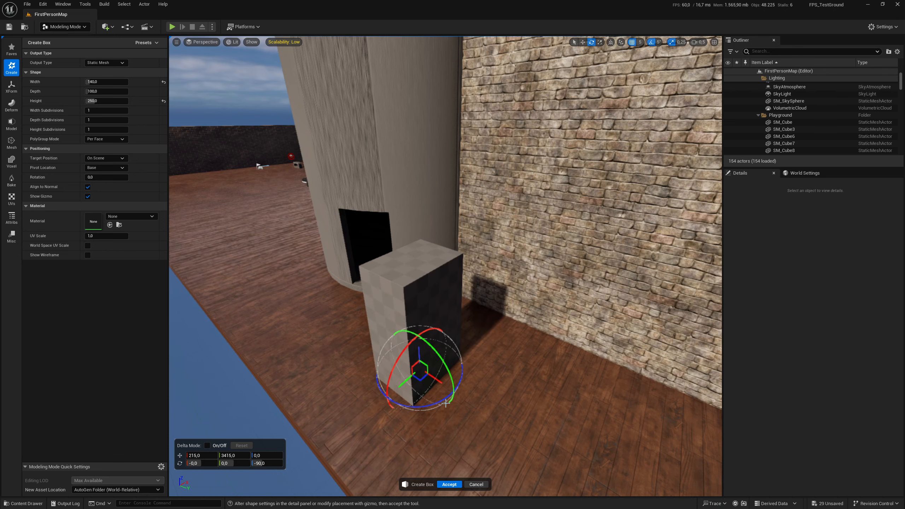
pyautogui.click(450, 484)
# Move the new box up onto the castle wall's walkway, to X 575 and Z 640
pyautogui.press('w')
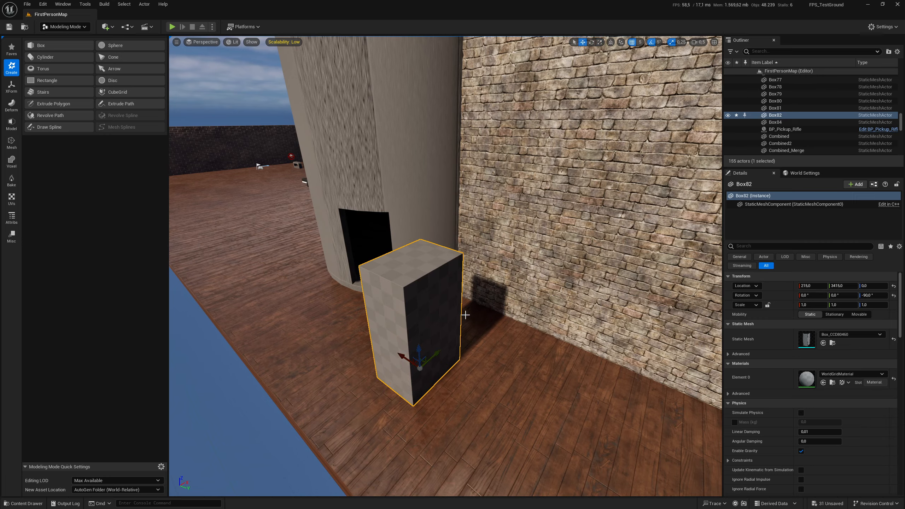
pyautogui.moveTo(420, 357); pyautogui.dragTo(415, 204)
pyautogui.moveTo(415, 204); pyautogui.dragTo(415, 168, button='right')
pyautogui.moveTo(422, 334); pyautogui.dragTo(386, 414, button='right')
pyautogui.press('s')
pyautogui.moveTo(421, 334); pyautogui.dragTo(414, 173)
pyautogui.moveTo(424, 204); pyautogui.dragTo(603, 173)
pyautogui.press('w')
pyautogui.moveTo(603, 174); pyautogui.dragTo(629, 152, button='right')
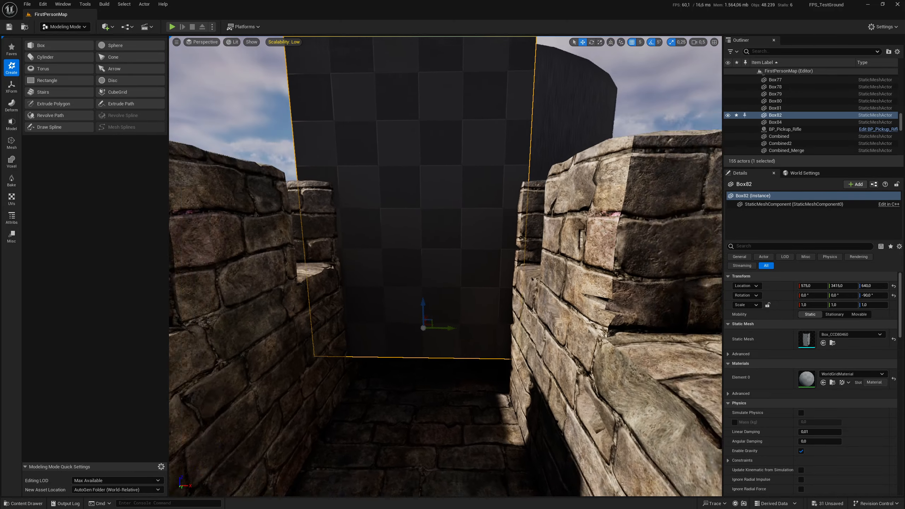
# Shift the box sideways to X 580 to centre it between the walkway's parapets
pyautogui.press('s')
pyautogui.moveTo(496, 338); pyautogui.dragTo(496, 338, button='right')
pyautogui.moveTo(451, 319); pyautogui.dragTo(458, 320)
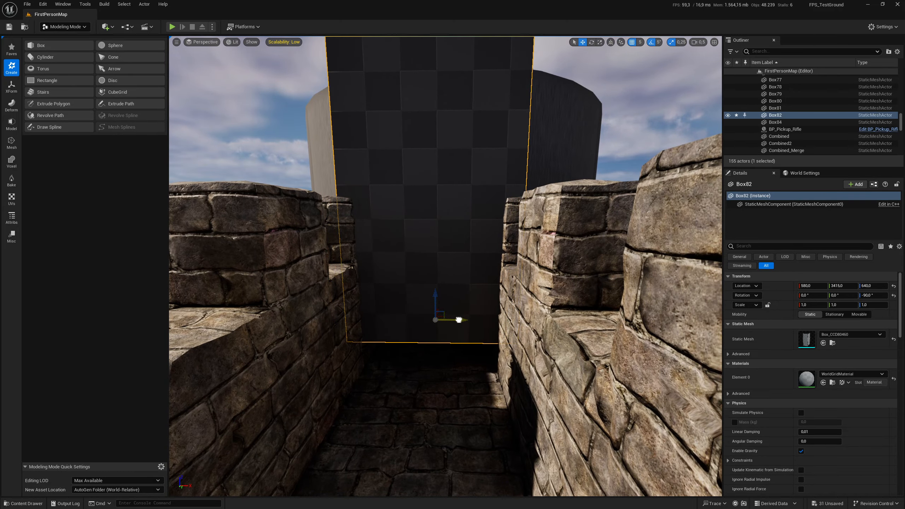
# Move the box down and into the tower wall at the walkway's end, to X 585, Y 3285 and Z 605
pyautogui.press('a')
pyautogui.moveTo(463, 320); pyautogui.dragTo(435, 248, button='right')
pyautogui.press('d')
pyautogui.press('a')
pyautogui.press('w')
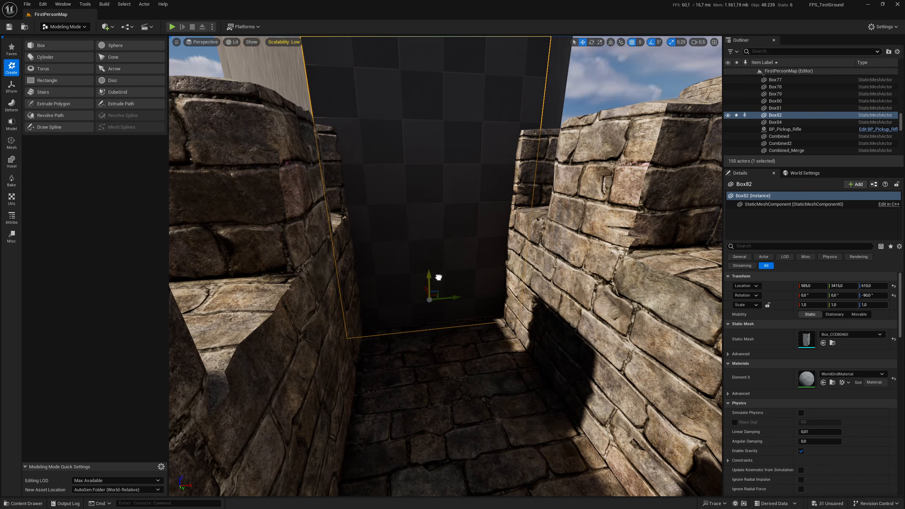
pyautogui.moveTo(440, 282); pyautogui.dragTo(448, 327, button='right')
pyautogui.moveTo(464, 313); pyautogui.dragTo(388, 311)
pyautogui.moveTo(410, 306); pyautogui.dragTo(212, 292, button='right')
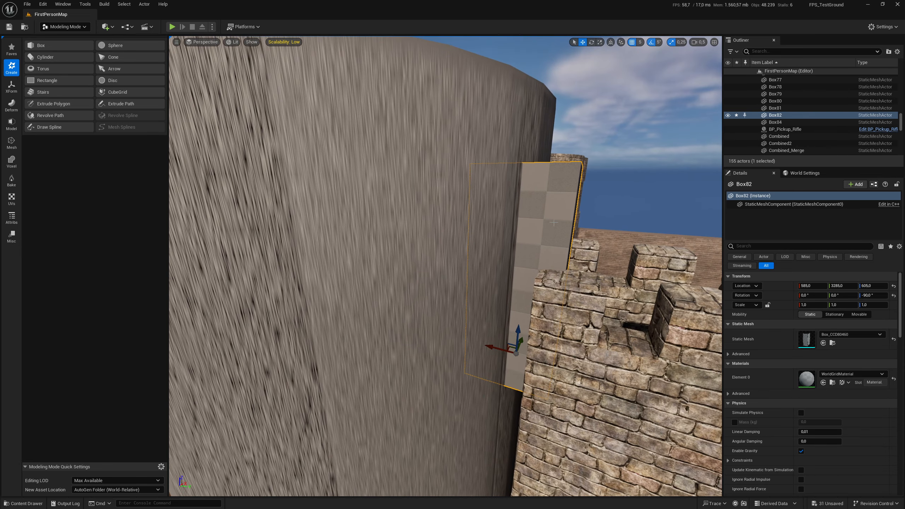
pyautogui.keyDown('ctrl'); pyautogui.click(381, 293); pyautogui.keyUp('ctrl')
pyautogui.scroll(-5, 380, 293)
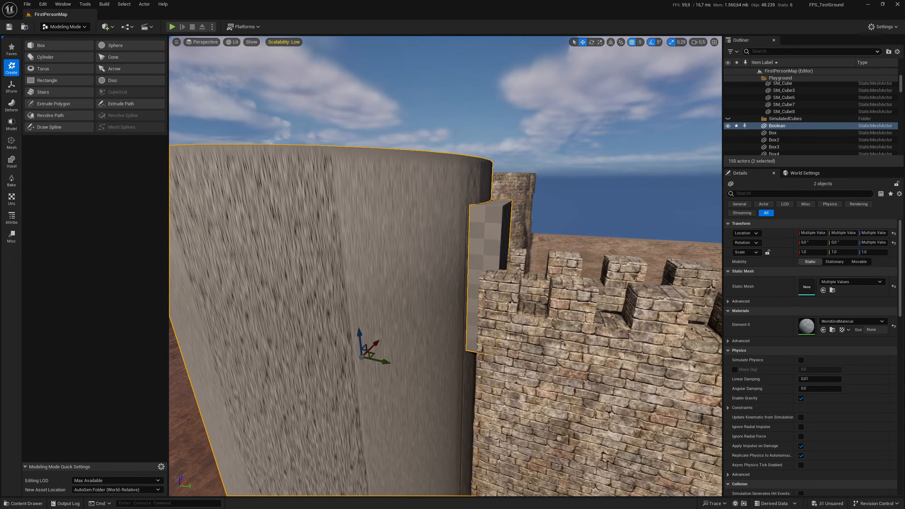
pyautogui.click(12, 124)
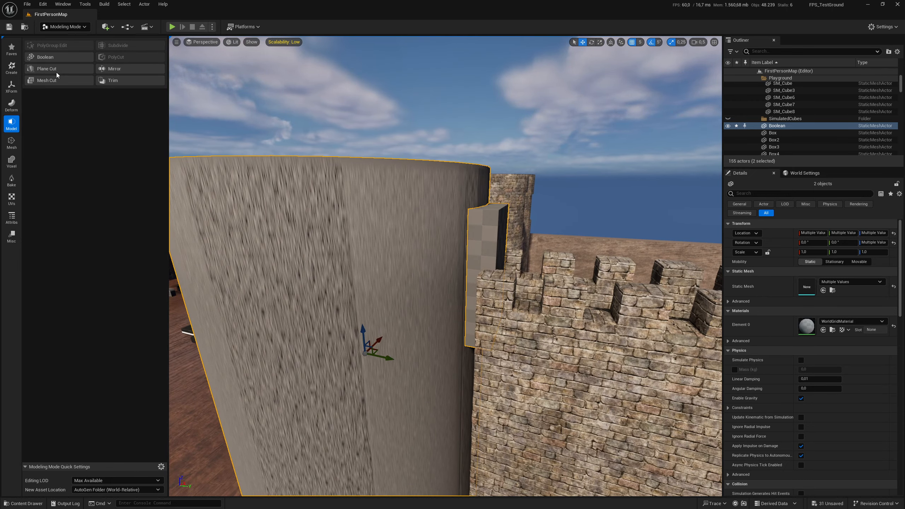
pyautogui.click(61, 57)
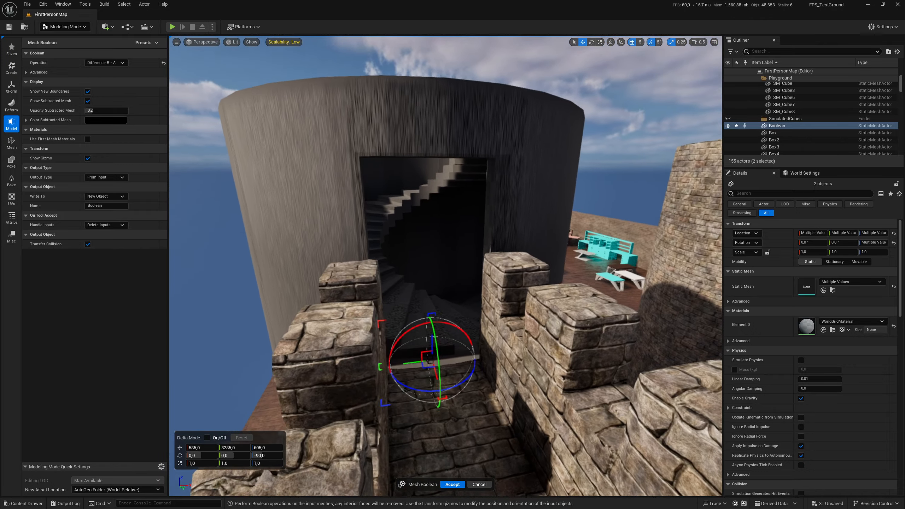
pyautogui.moveTo(445, 266); pyautogui.dragTo(441, 303, button='right')
pyautogui.press('w')
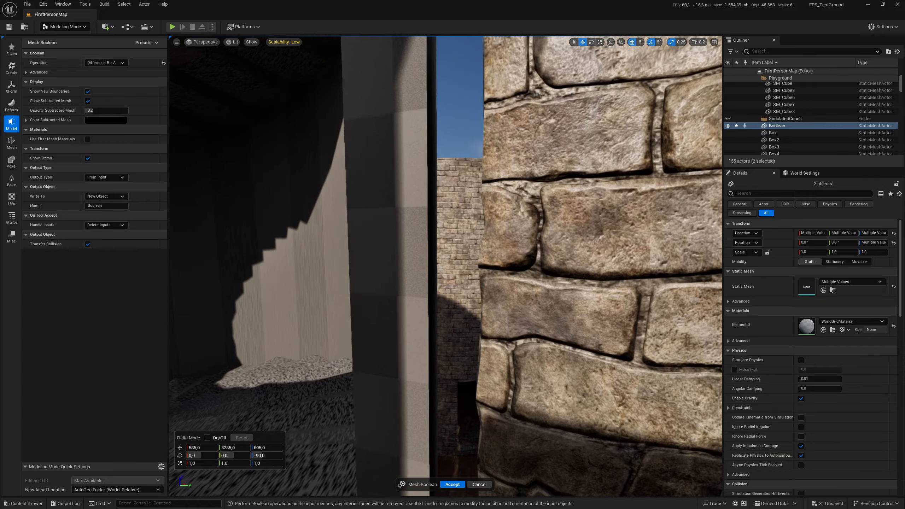
pyautogui.moveTo(446, 266); pyautogui.dragTo(570, 274, button='right')
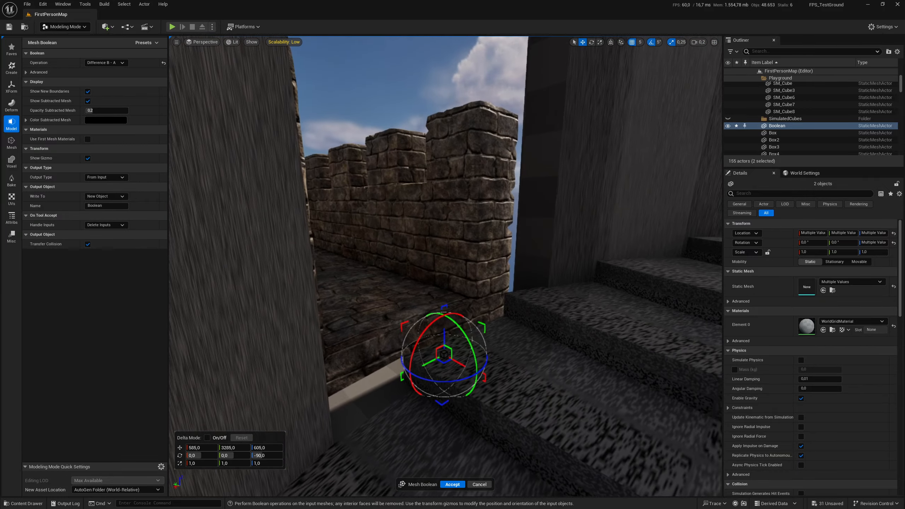
pyautogui.press('w')
pyautogui.scroll(1, 445, 266)
pyautogui.moveTo(445, 265); pyautogui.dragTo(221, 278, button='right')
pyautogui.press('w')
pyautogui.press('s')
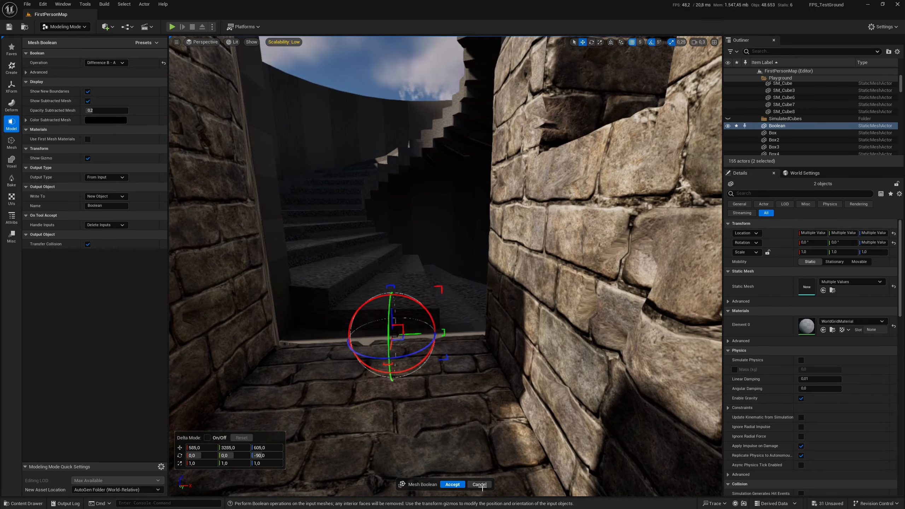
pyautogui.click(481, 484)
# Raise the door-cutting box to Z 615 at the end of the walkway
pyautogui.press('s')
pyautogui.moveTo(402, 290)
pyautogui.mouseDown(button='right')
pyautogui.moveTo(420, 290)
pyautogui.moveTo(402, 289)
pyautogui.mouseUp(button='right')
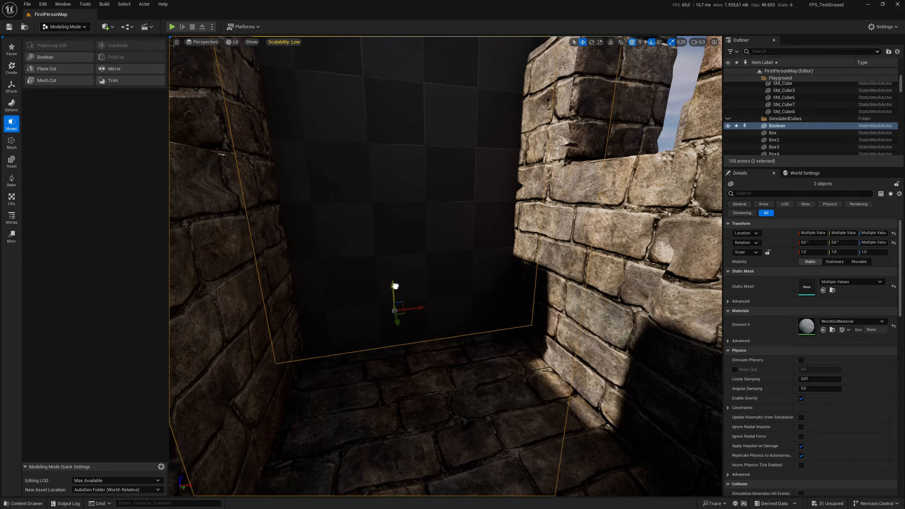
pyautogui.press('s')
pyautogui.moveTo(399, 293); pyautogui.dragTo(509, 294, button='right')
pyautogui.press('a')
pyautogui.press('s')
pyautogui.moveTo(371, 282); pyautogui.dragTo(329, 280, button='right')
# Subtract the box from the tower with a Boolean set to Difference B - A to open a doorway onto the walkway
pyautogui.press('Escape')
pyautogui.press('s')
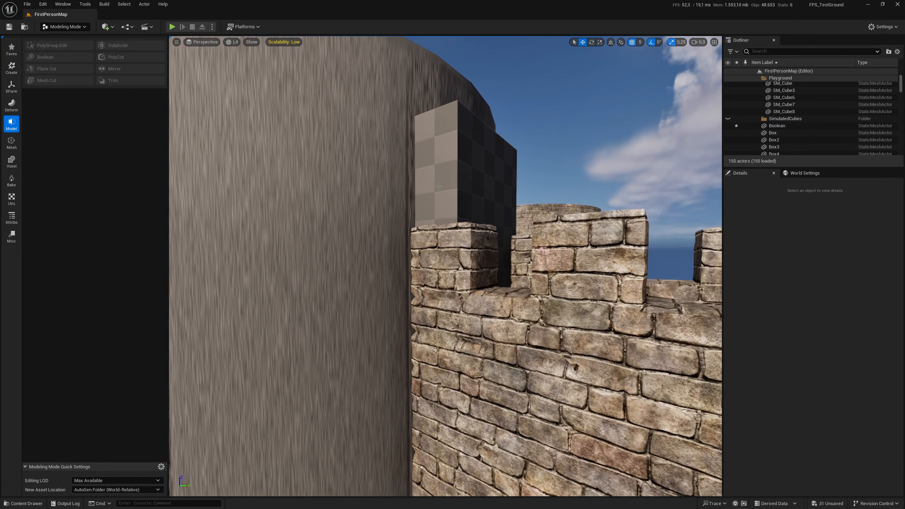
pyautogui.click(459, 167)
pyautogui.keyDown('ctrl'); pyautogui.click(316, 240); pyautogui.keyUp('ctrl')
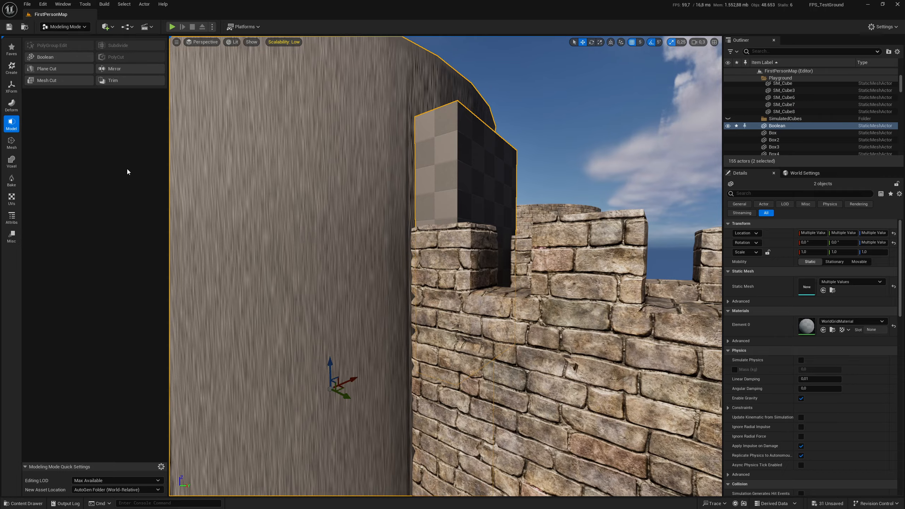
pyautogui.click(46, 58)
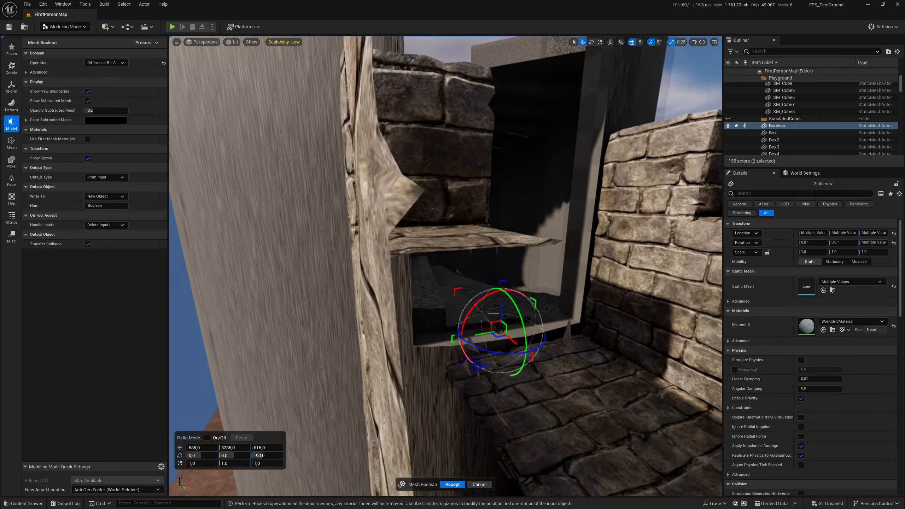
pyautogui.press('w')
pyautogui.moveTo(446, 265); pyautogui.dragTo(588, 284, button='right')
pyautogui.press('s')
pyautogui.moveTo(404, 313); pyautogui.dragTo(403, 309, button='right')
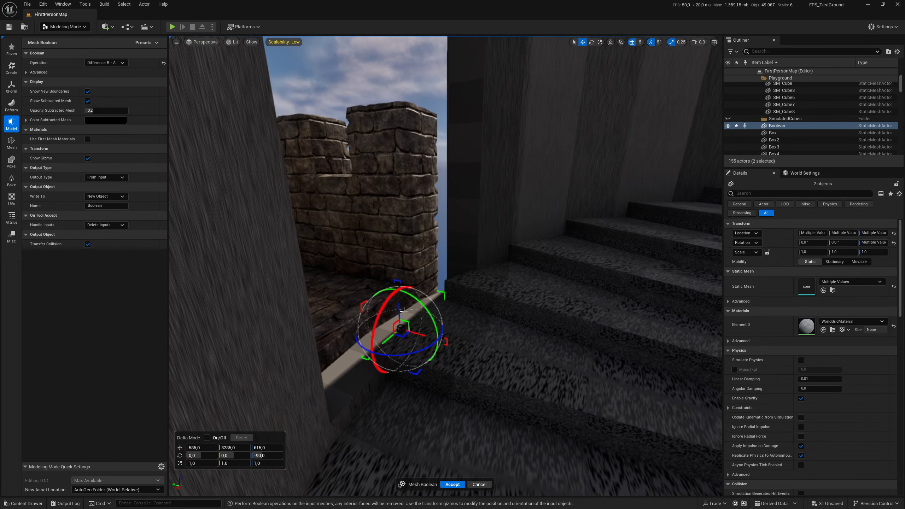
pyautogui.click(452, 484)
# Play the level from the spiral stairs and walk through the walkway doorway and up the steps to check them
pyautogui.moveTo(394, 460); pyautogui.dragTo(406, 318, button='right')
pyautogui.scroll(2, 442, 343)
pyautogui.press('Escape')
pyautogui.rightClick(408, 317)
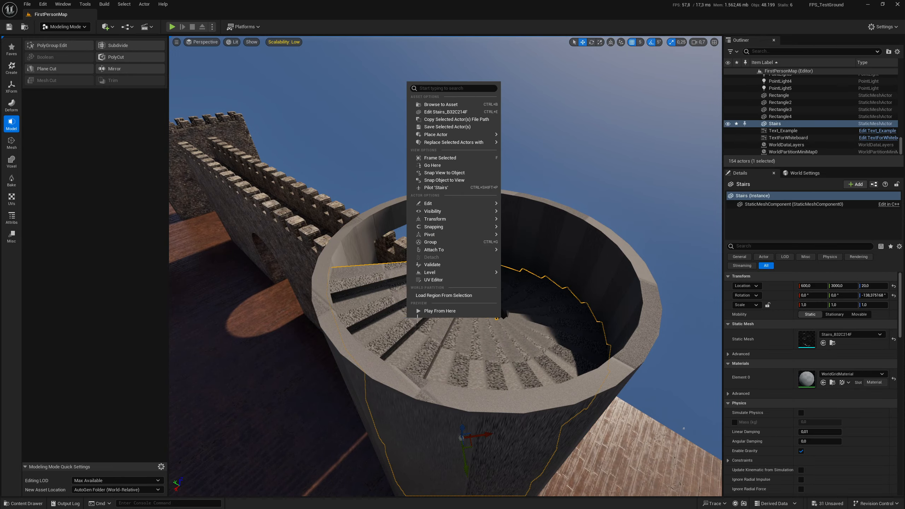
pyautogui.click(433, 312)
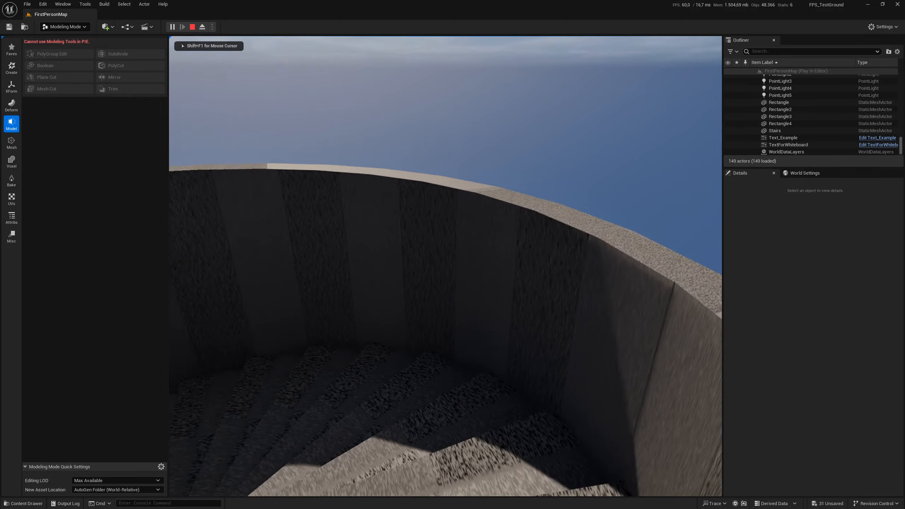
pyautogui.press('w')
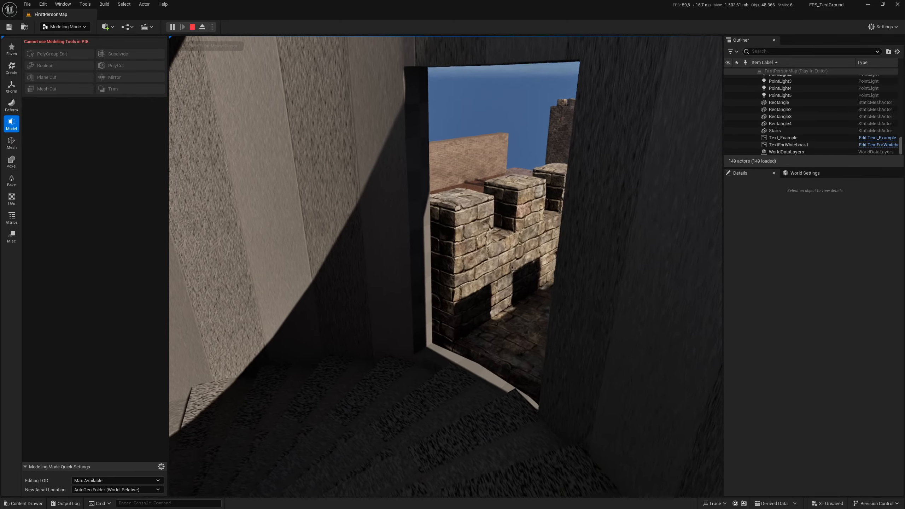
pyautogui.press('w')
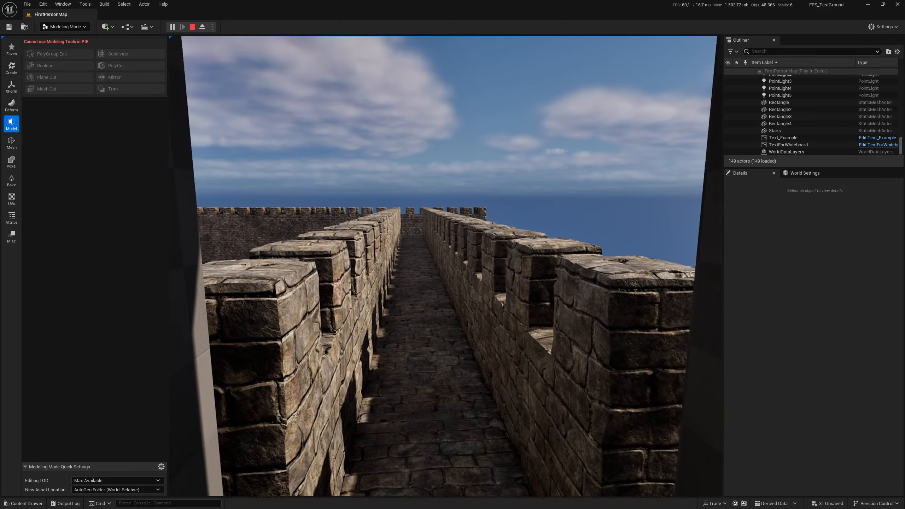
pyautogui.press('w')
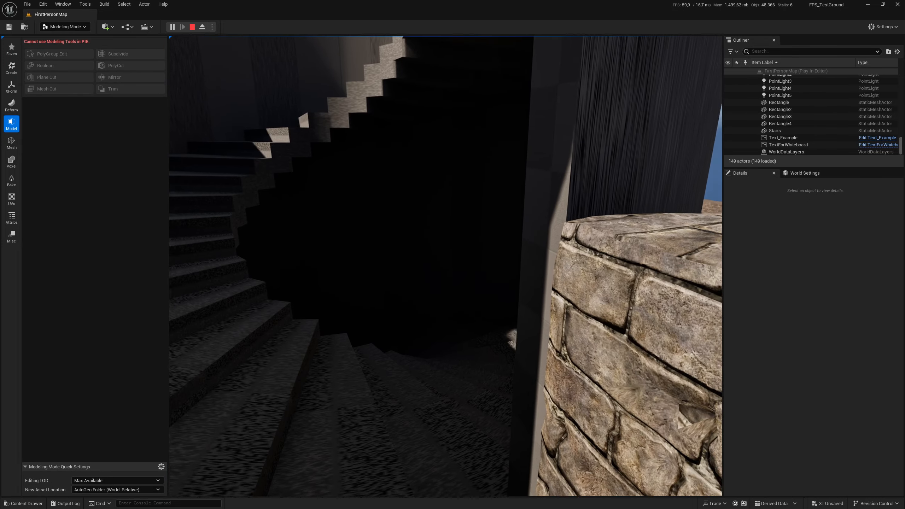
pyautogui.press('w')
pyautogui.press('w')
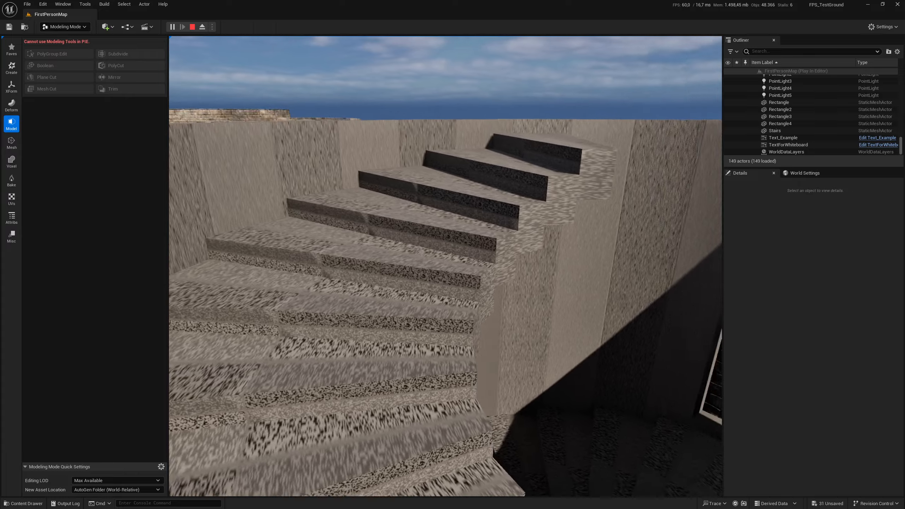
pyautogui.press('Escape')
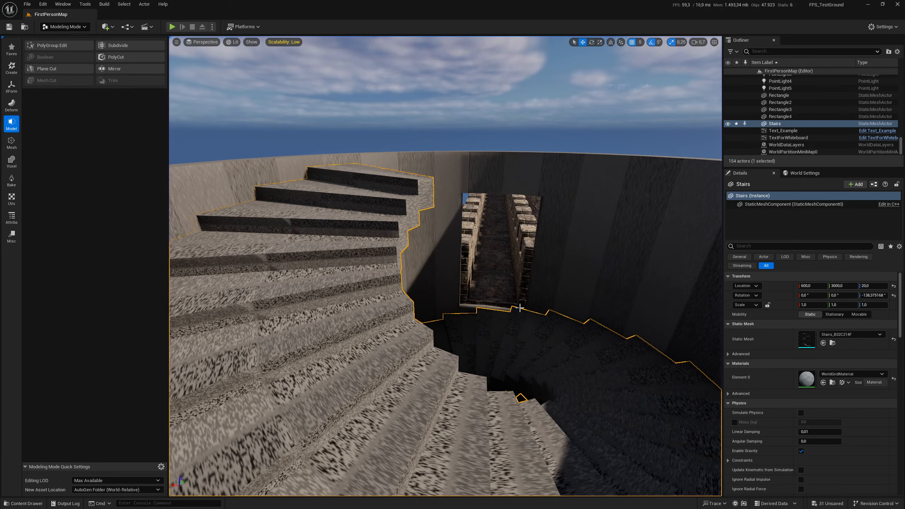
# Examine the tower's interior and exterior, ending at the ground-level doorway and its base
pyautogui.press('Escape')
pyautogui.moveTo(469, 317); pyautogui.dragTo(500, 303, button='right')
pyautogui.press('w')
pyautogui.press('s')
pyautogui.press('w')
pyautogui.press('a')
pyautogui.press('s')
pyautogui.press('w')
pyautogui.press('a')
pyautogui.press('w')
pyautogui.press('d')
pyautogui.moveTo(413, 314); pyautogui.dragTo(396, 285, button='right')
pyautogui.press('s')
pyautogui.click(381, 283)
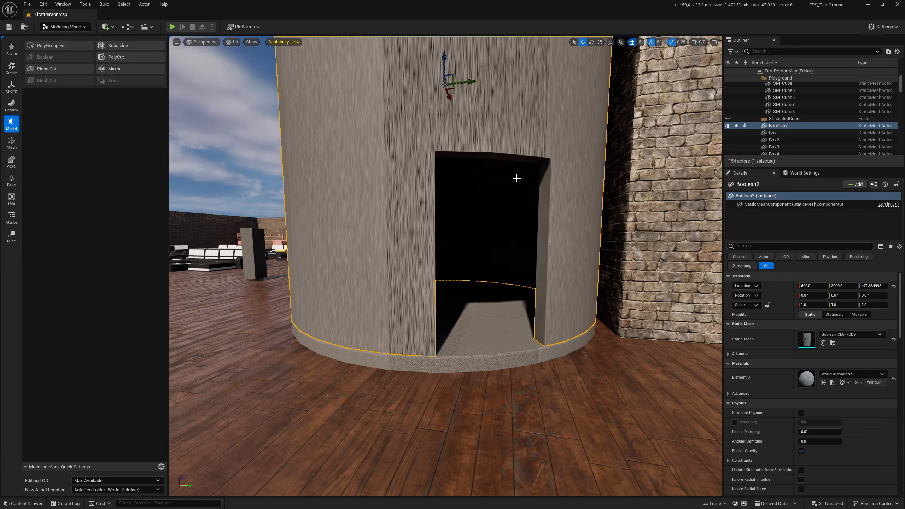
pyautogui.press('s')
pyautogui.moveTo(503, 309); pyautogui.dragTo(562, 306, button='right')
pyautogui.press('a')
pyautogui.press('w')
pyautogui.press('w')
pyautogui.press('a')
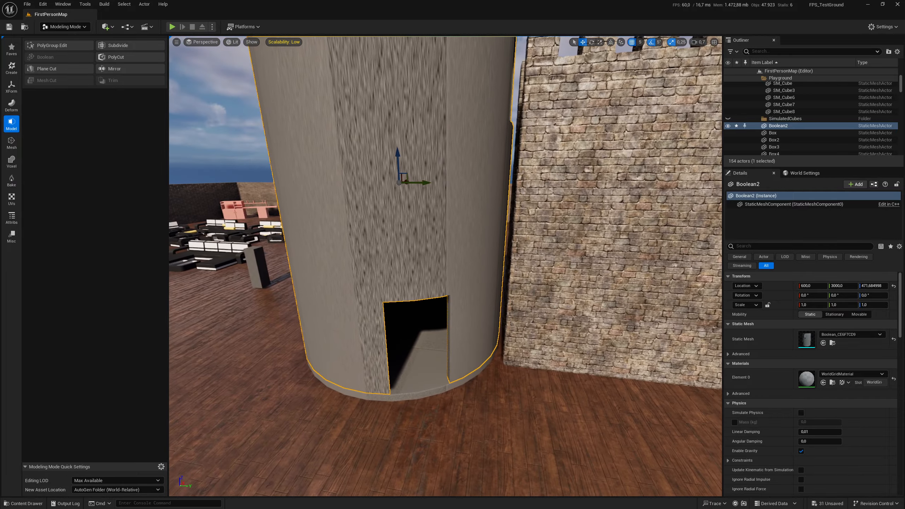
# Play the level from the floor in front of the tower to check the step up through the ground-level doorway
pyautogui.press('Escape')
pyautogui.moveTo(531, 396)
pyautogui.mouseDown(button='right')
pyautogui.moveTo(549, 396)
pyautogui.moveTo(527, 396)
pyautogui.mouseUp(button='right')
pyautogui.press('s')
pyautogui.moveTo(421, 394)
pyautogui.mouseDown(button='right')
pyautogui.moveTo(445, 399)
pyautogui.moveTo(421, 395)
pyautogui.mouseUp(button='right')
pyautogui.rightClick(399, 341)
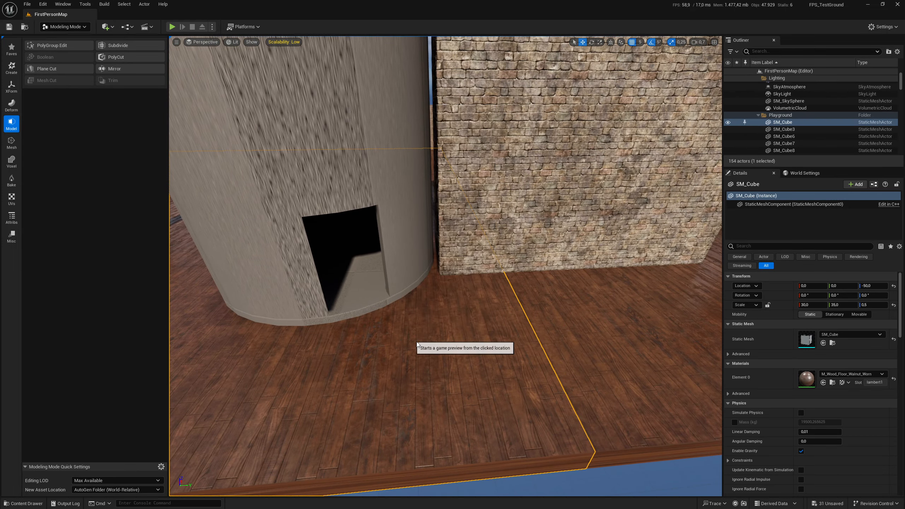
pyautogui.click(418, 343)
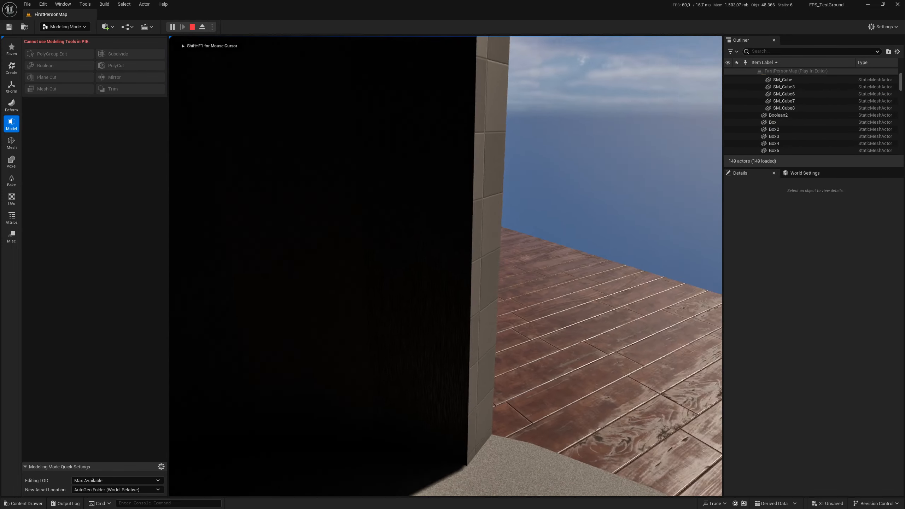
pyautogui.press('s')
pyautogui.press('w')
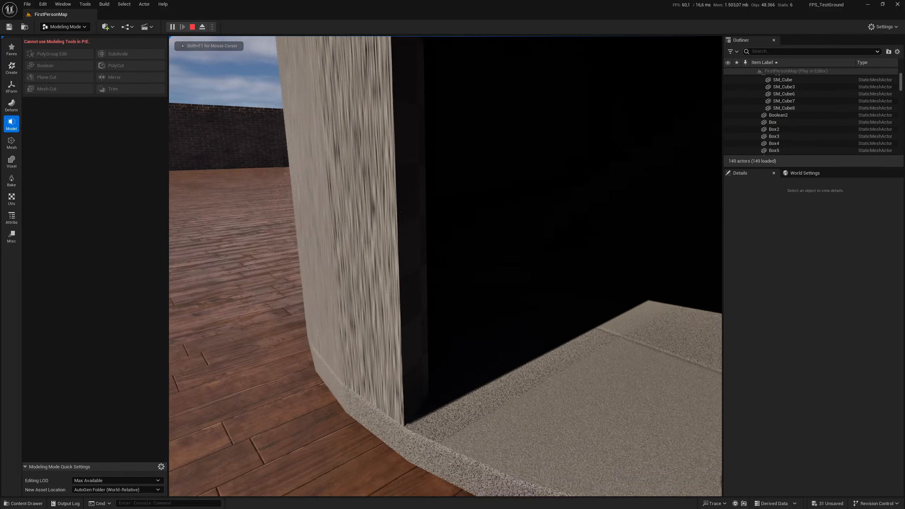
pyautogui.press('Escape')
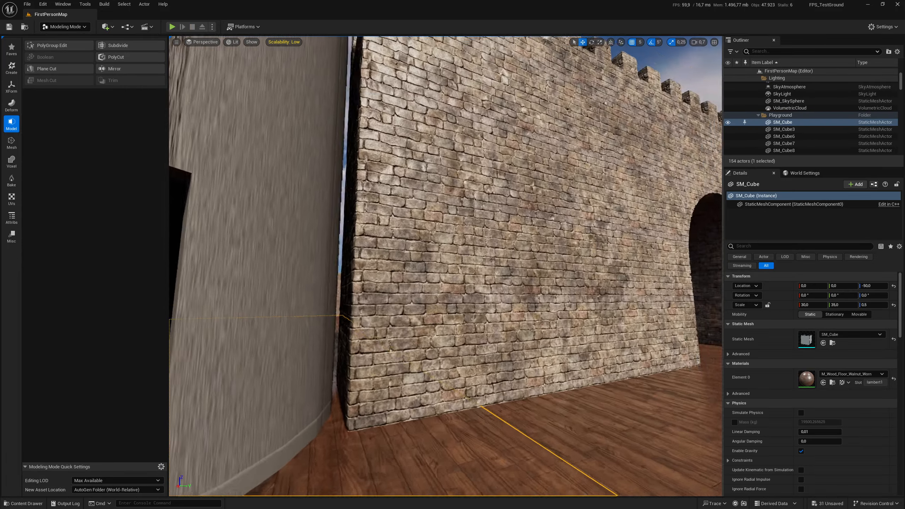
# Merge the tower's base disc, its outer shell and the spiral stairs into one new mesh with Union, deleting the inputs
pyautogui.moveTo(460, 283); pyautogui.dragTo(491, 274, button='right')
pyautogui.press('w')
pyautogui.press('s')
pyautogui.press('Escape')
pyautogui.press('s')
pyautogui.press('a')
pyautogui.press('w')
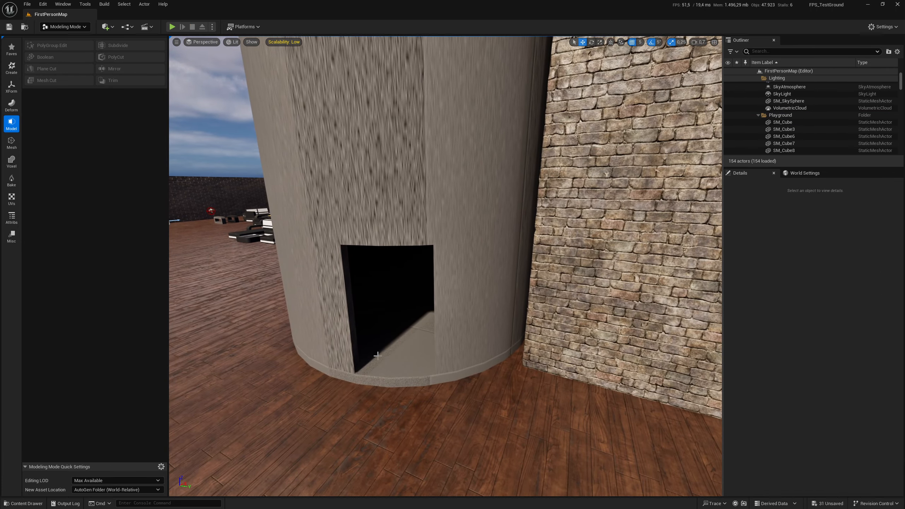
pyautogui.click(392, 365)
pyautogui.moveTo(392, 364); pyautogui.dragTo(392, 356, button='right')
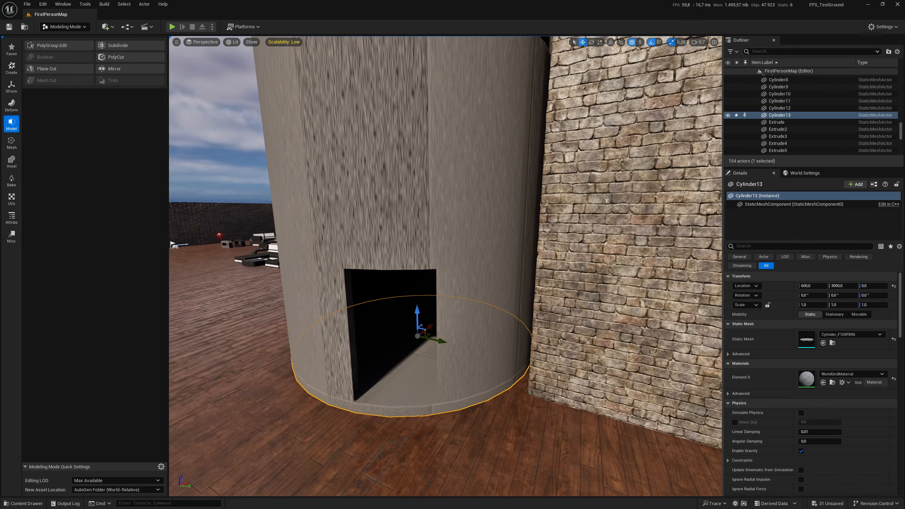
pyautogui.keyDown('ctrl'); pyautogui.click(427, 204); pyautogui.keyUp('ctrl')
pyautogui.press('w')
pyautogui.moveTo(434, 220); pyautogui.dragTo(403, 246, button='right')
pyautogui.press('s')
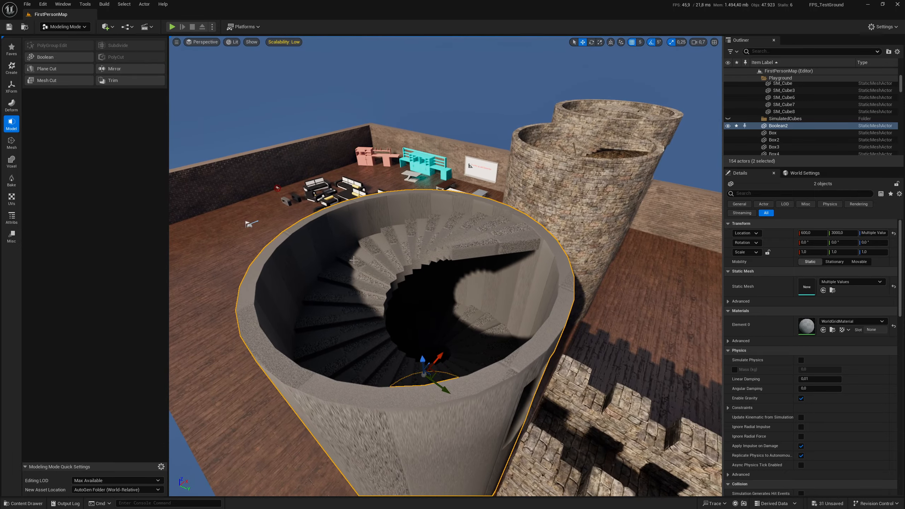
pyautogui.keyDown('ctrl'); pyautogui.click(350, 291); pyautogui.keyUp('ctrl')
pyautogui.press('s')
pyautogui.moveTo(360, 289); pyautogui.dragTo(341, 286, button='right')
pyautogui.press('d')
pyautogui.press('w')
pyautogui.scroll(-1, 331, 299)
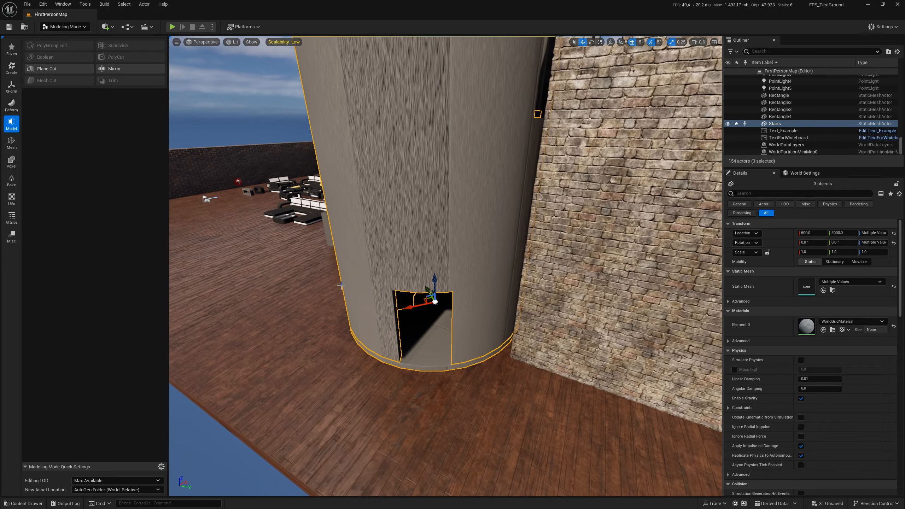
pyautogui.click(11, 142)
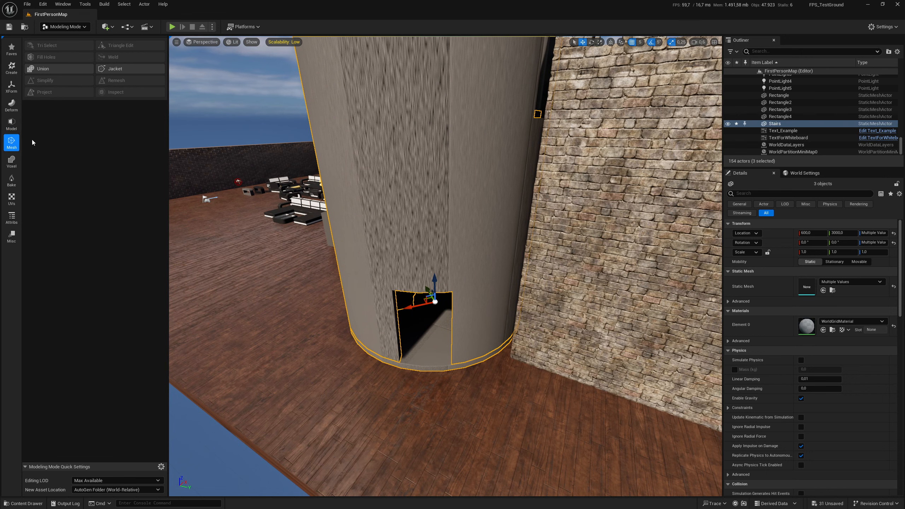
pyautogui.click(52, 68)
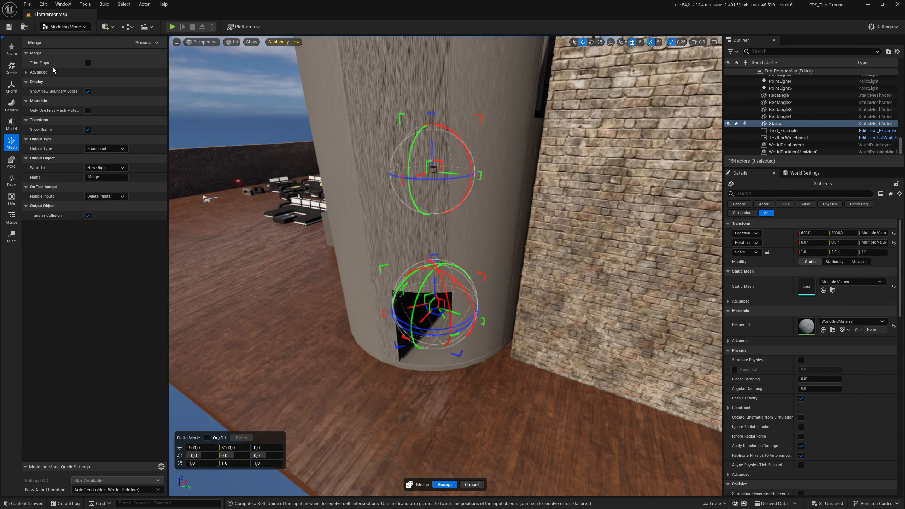
pyautogui.click(445, 484)
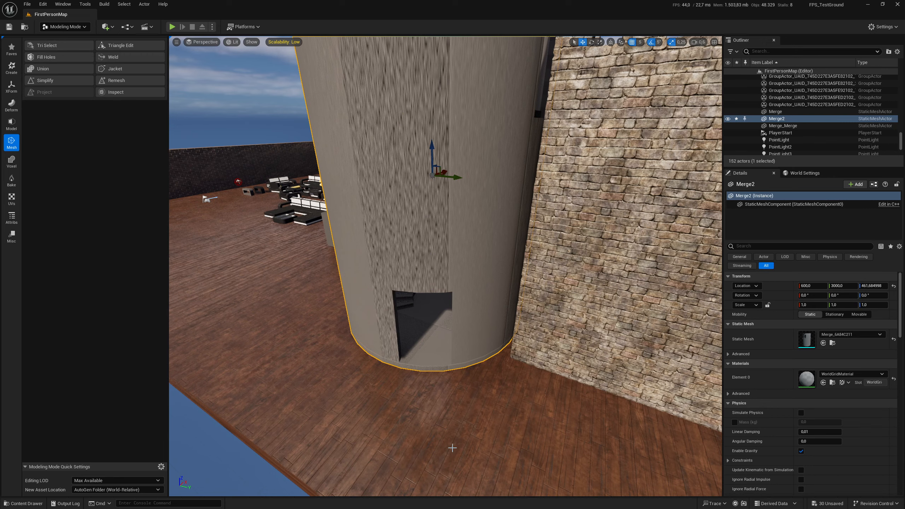
# Move the merged tower sideways to check that it moves as one piece, and return it to its place
pyautogui.scroll(-6, 406, 407)
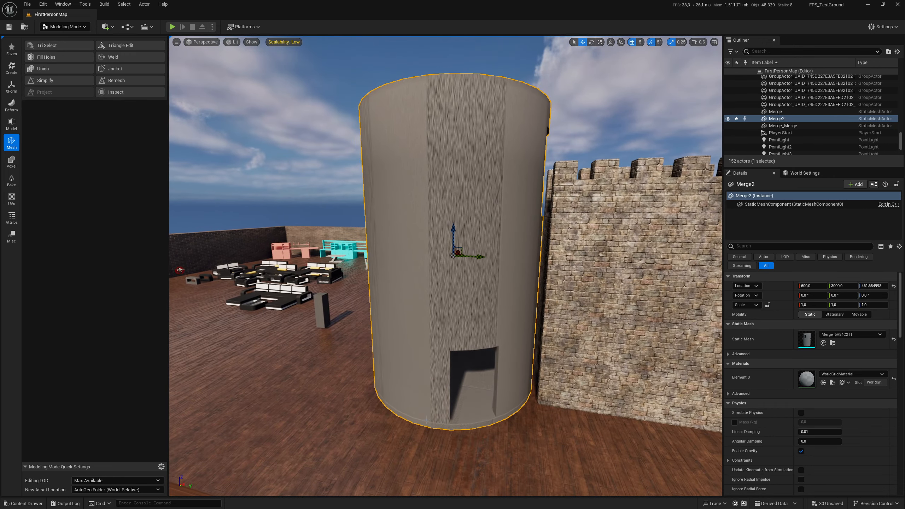
pyautogui.click(457, 387)
pyautogui.click(461, 298)
pyautogui.press('f')
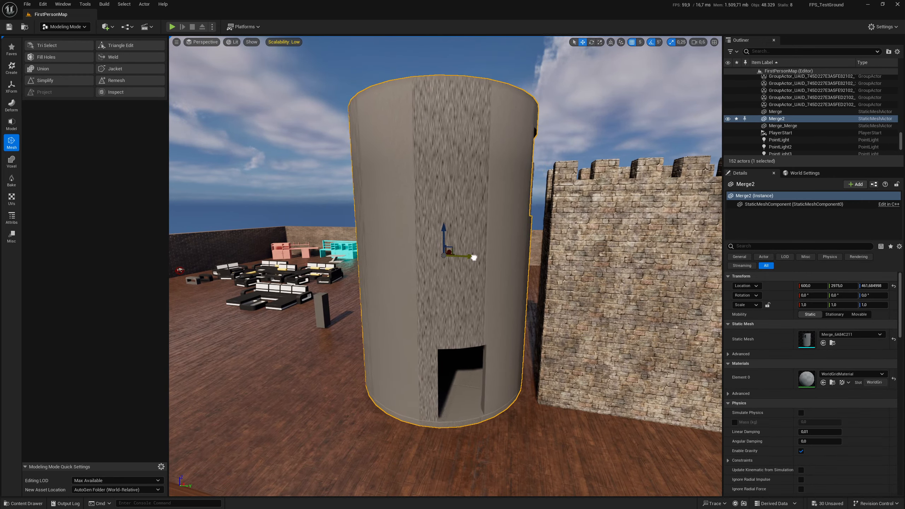
pyautogui.moveTo(410, 262); pyautogui.dragTo(482, 315)
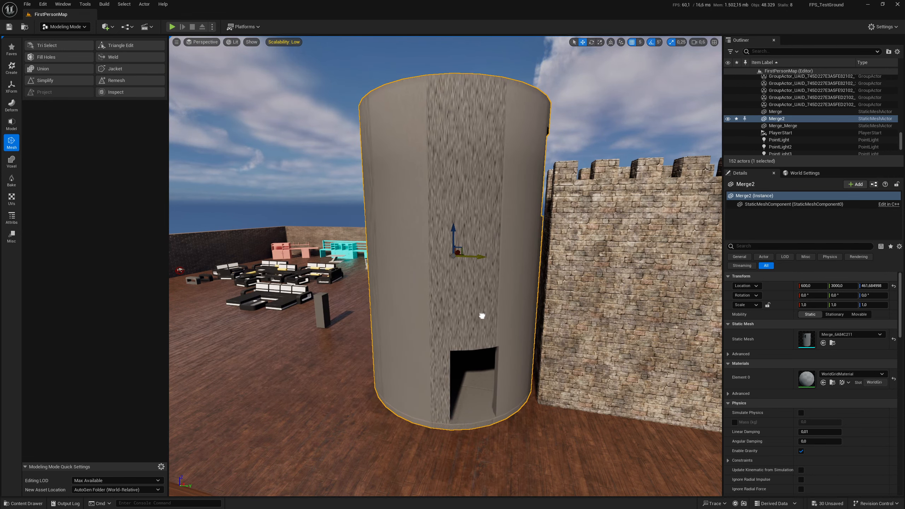
# Examine the merged tower and its spiral stairs in Wireframe view, and return the viewport to Lit
pyautogui.moveTo(325, 203); pyautogui.dragTo(299, 204, button='right')
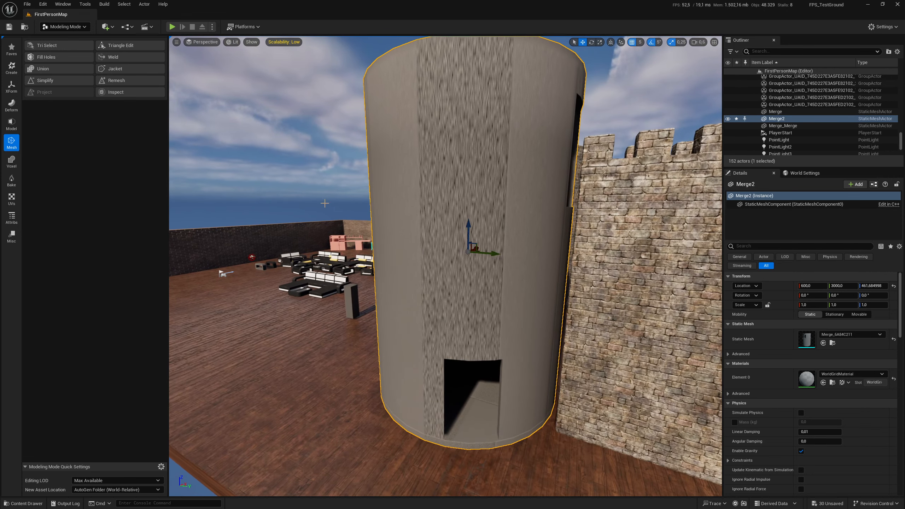
pyautogui.click(207, 43)
pyautogui.click(252, 42)
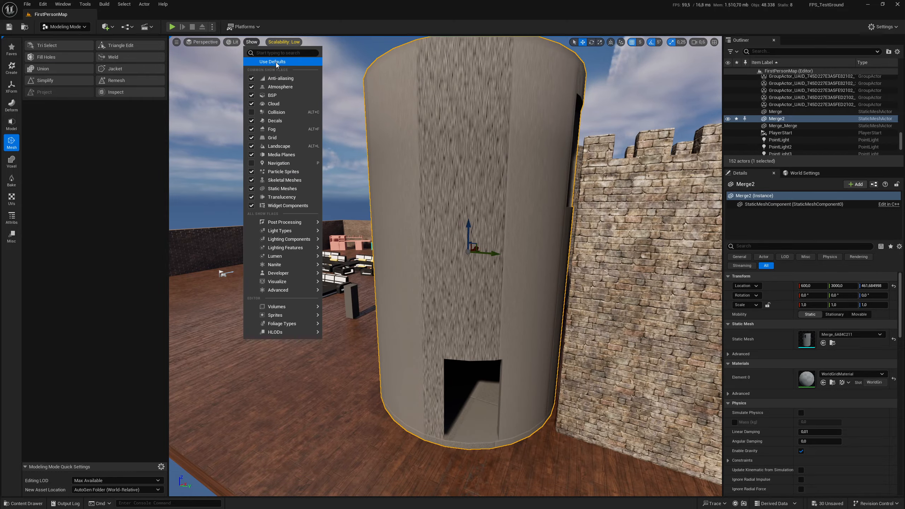
pyautogui.click(233, 42)
pyautogui.click(255, 87)
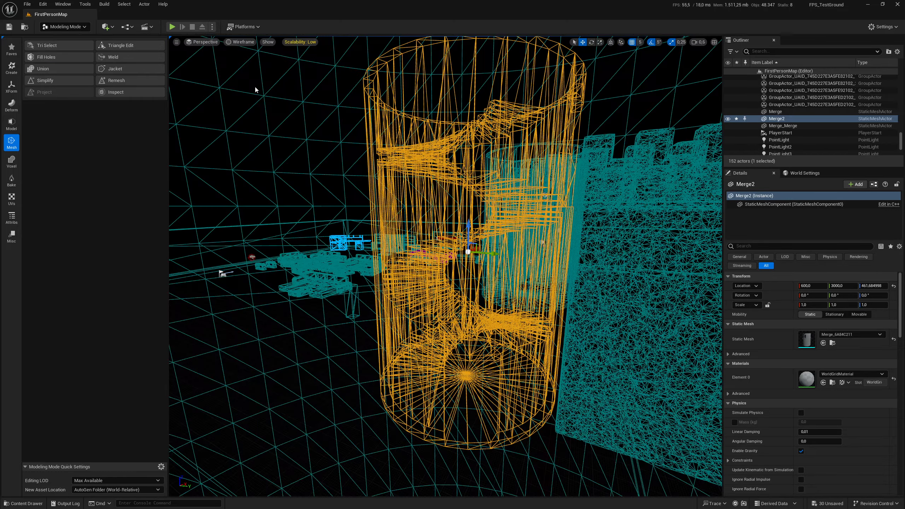
pyautogui.press('w')
pyautogui.moveTo(445, 266); pyautogui.dragTo(495, 300, button='right')
pyautogui.press('s')
pyautogui.press('d')
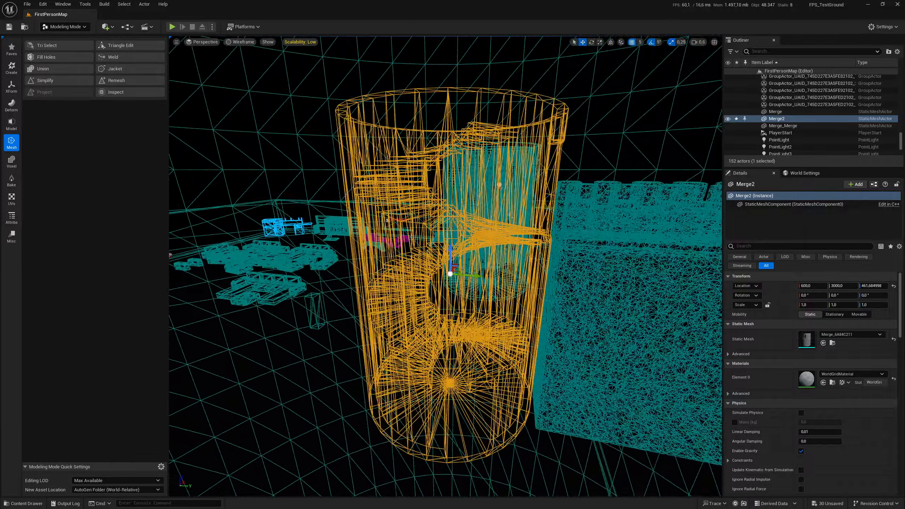
pyautogui.click(242, 43)
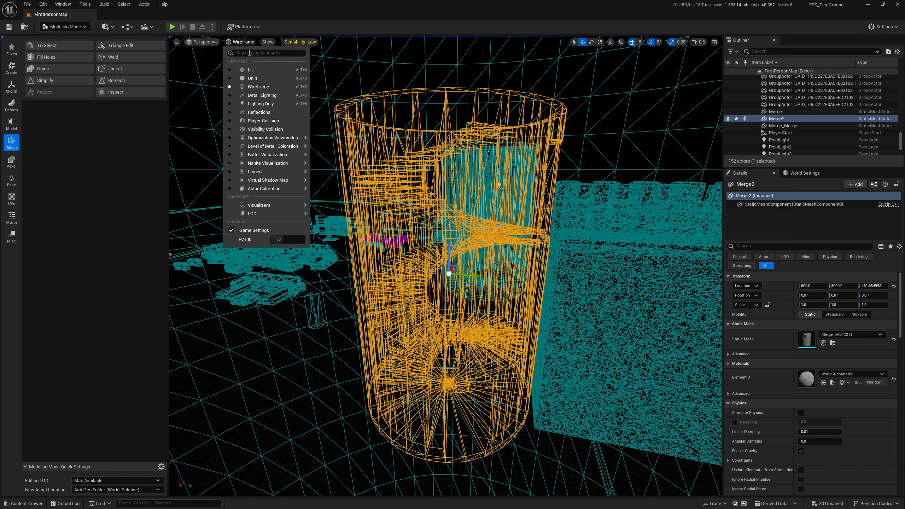
pyautogui.click(251, 70)
# Select the castle wall and locate its brick material M_Brick_Clay_Old in the StarterContent materials
pyautogui.moveTo(518, 374); pyautogui.dragTo(518, 337, button='right')
pyautogui.press('w')
pyautogui.press('s')
pyautogui.press('s')
pyautogui.moveTo(460, 335); pyautogui.dragTo(498, 328, button='right')
pyautogui.press('w')
pyautogui.click(465, 322)
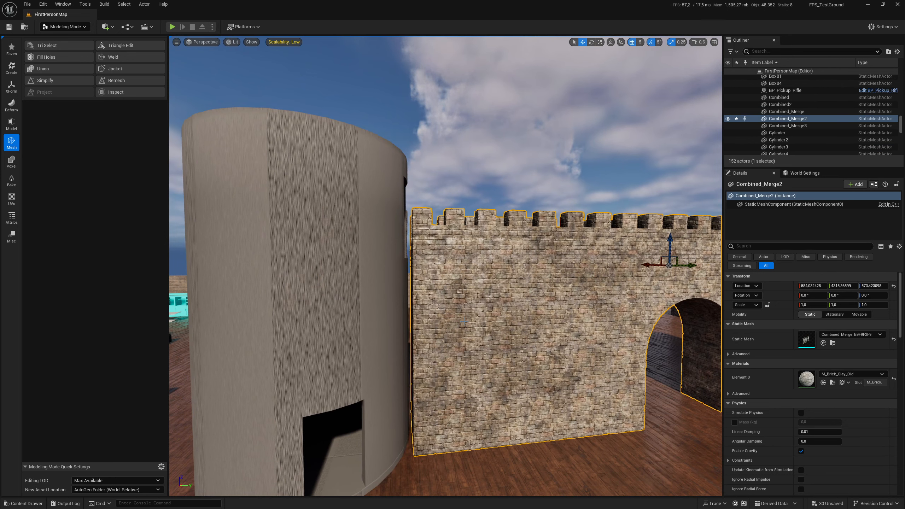
pyautogui.click(833, 383)
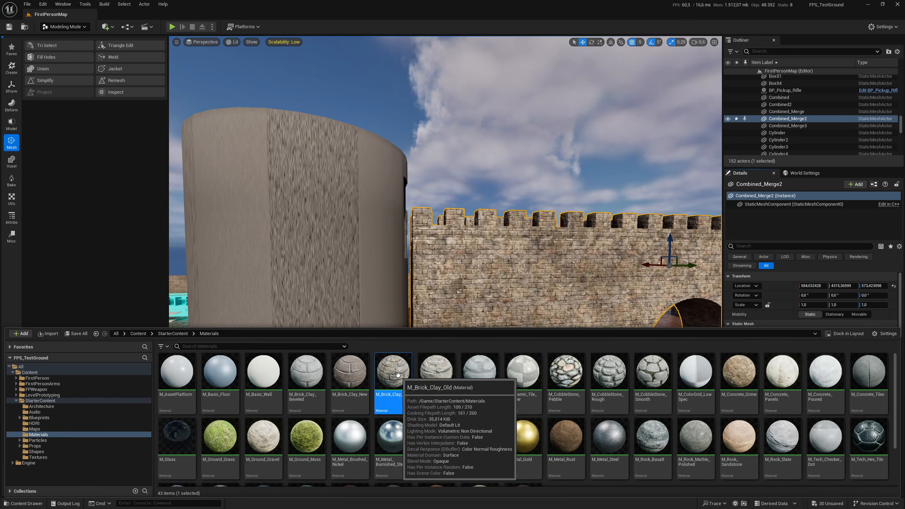
pyautogui.moveTo(395, 393)
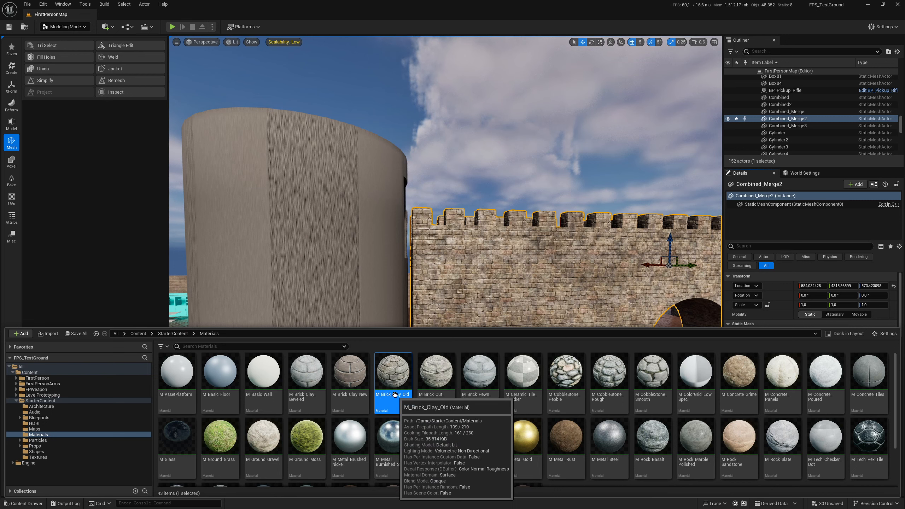
pyautogui.click(24, 503)
# Assign the M_Brick_Clay_Old material to the merged tower
pyautogui.click(320, 318)
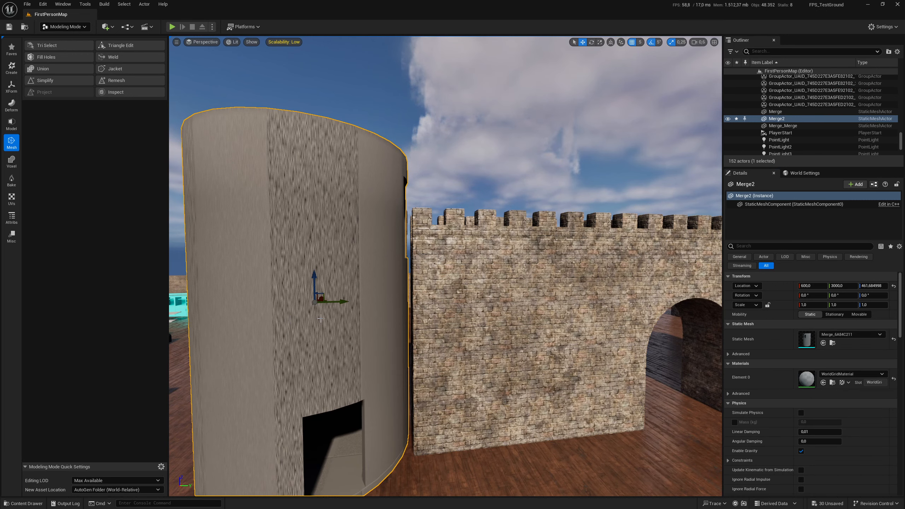
pyautogui.click(823, 383)
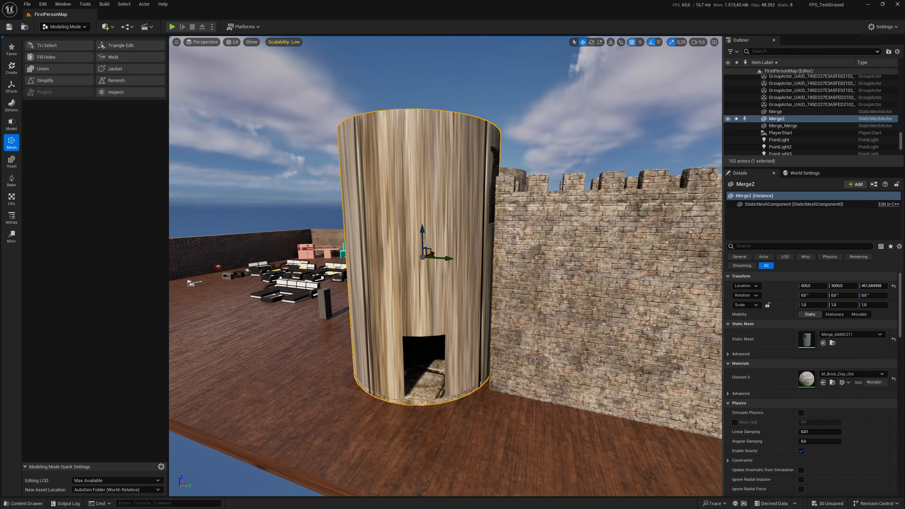
pyautogui.moveTo(481, 359)
pyautogui.mouseDown(button='right')
pyautogui.moveTo(524, 359)
pyautogui.moveTo(481, 359)
pyautogui.mouseUp(button='right')
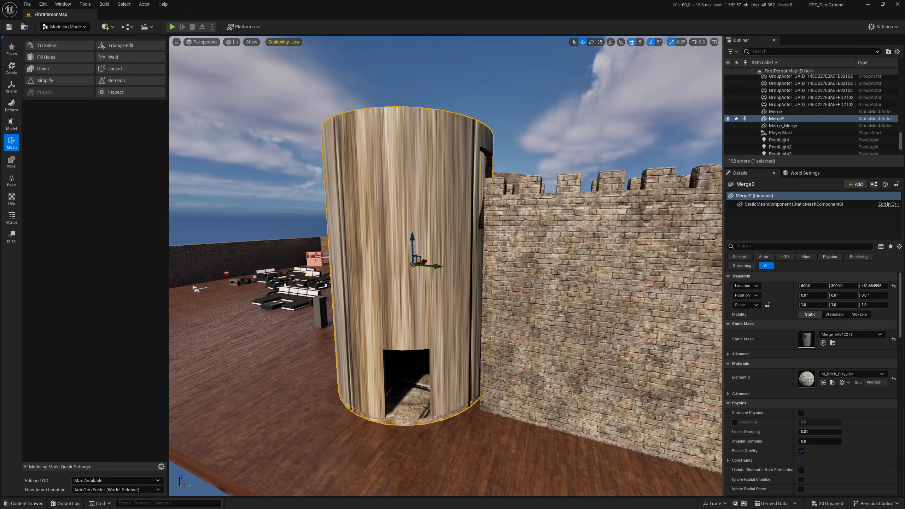
pyautogui.moveTo(443, 324); pyautogui.dragTo(429, 287)
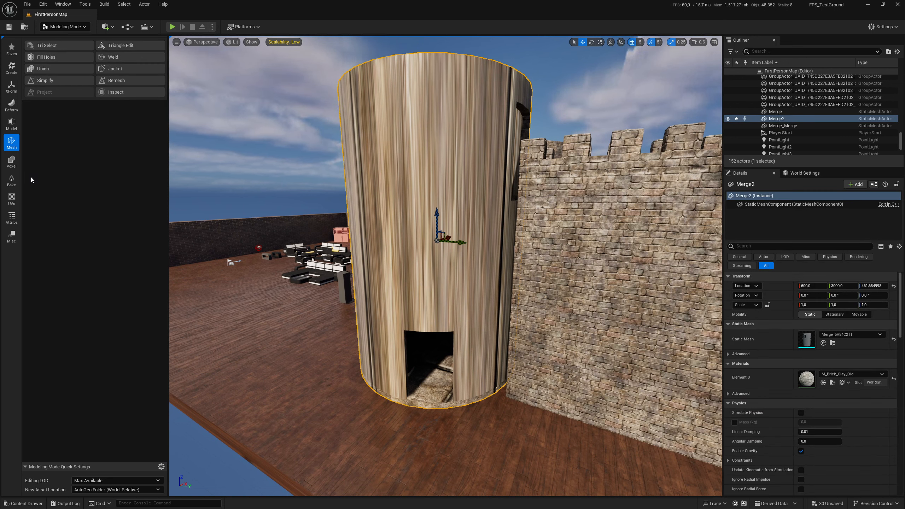
# Project the tower's UVs with a Box projection of dimensions 150 × 150 × 150 and accept it
pyautogui.click(13, 199)
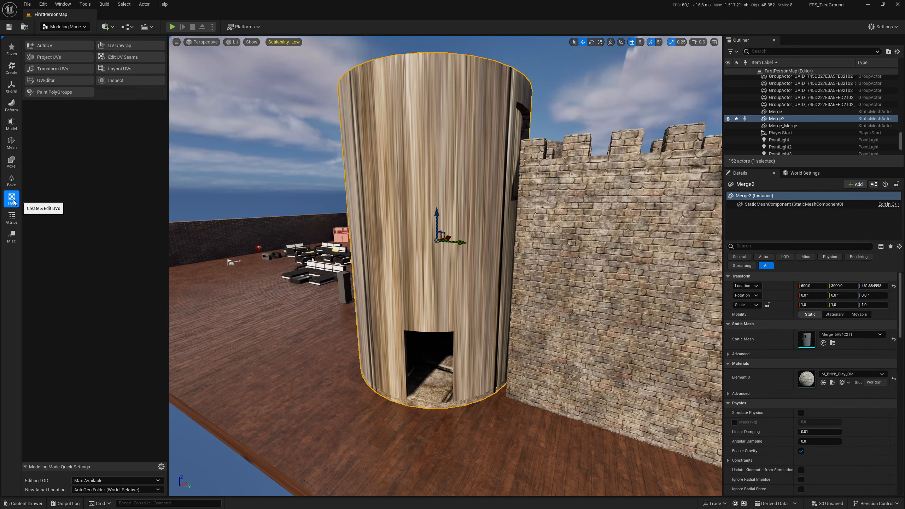
pyautogui.click(63, 59)
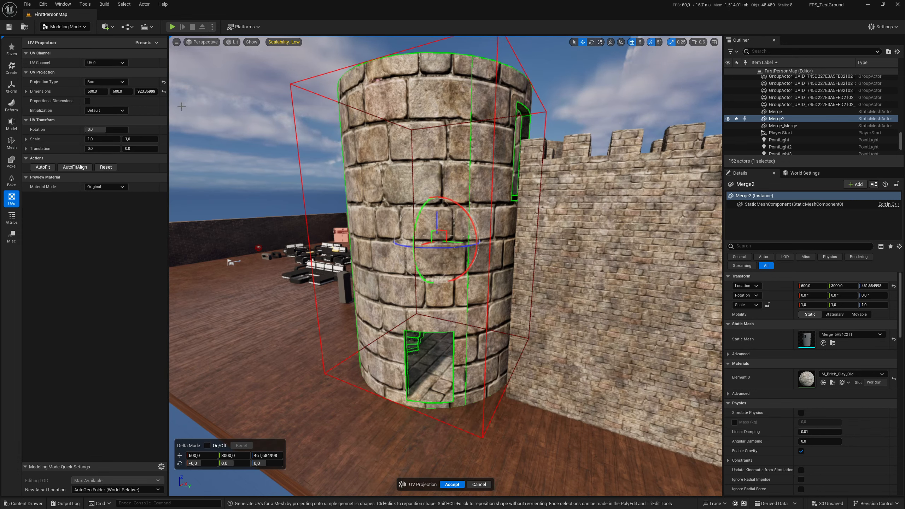
pyautogui.click(163, 92)
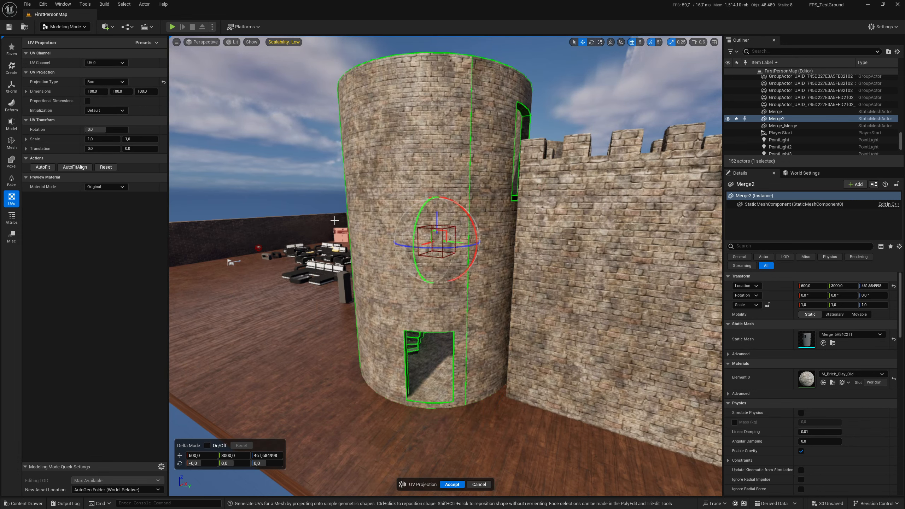
pyautogui.press('w')
pyautogui.moveTo(494, 281); pyautogui.dragTo(511, 281, button='right')
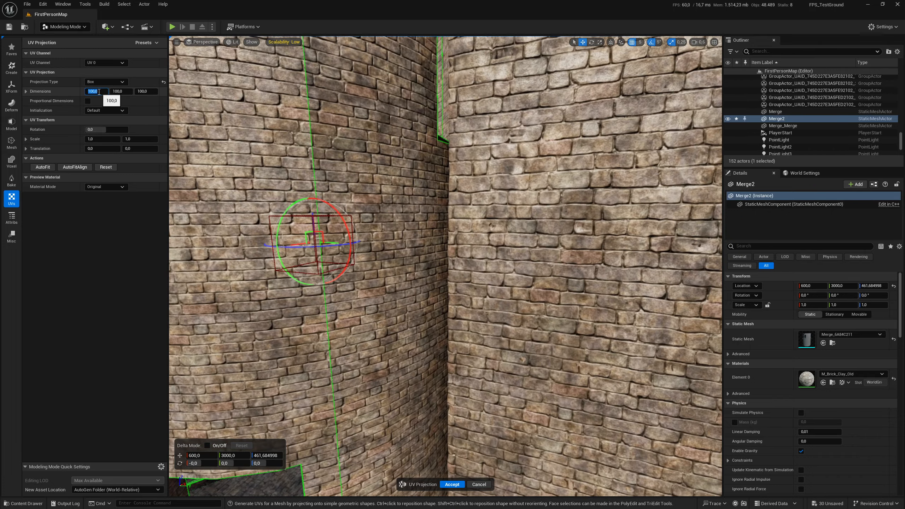
pyautogui.press('Tab')
pyautogui.write('150')
pyautogui.press('Tab')
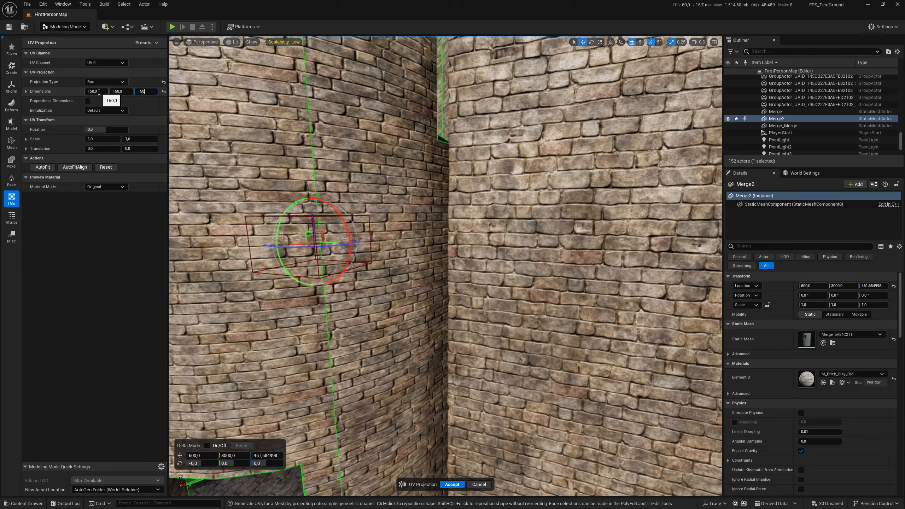
pyautogui.write('150')
pyautogui.press('Tab')
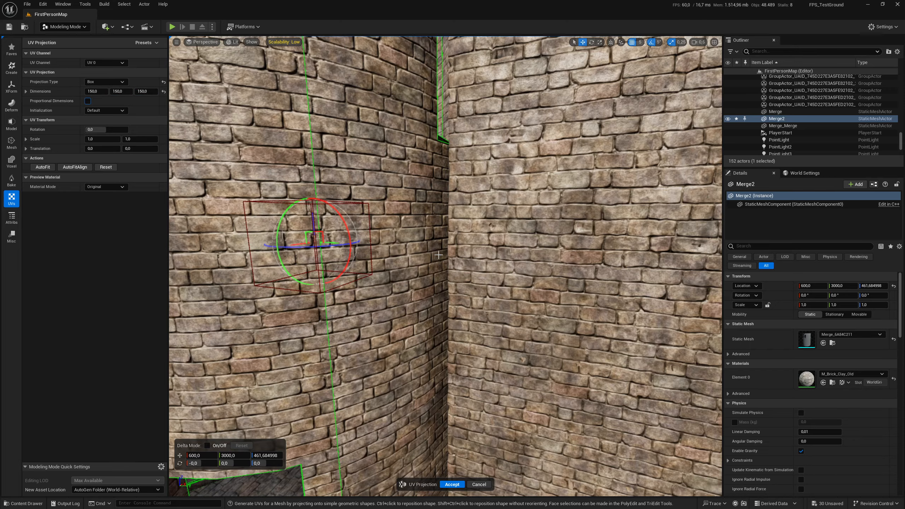
pyautogui.moveTo(426, 312)
pyautogui.mouseDown(button='right')
pyautogui.moveTo(410, 330)
pyautogui.moveTo(411, 357)
pyautogui.moveTo(453, 325)
pyautogui.moveTo(420, 308)
pyautogui.moveTo(410, 313)
pyautogui.moveTo(420, 310)
pyautogui.mouseUp(button='right')
pyautogui.click(452, 484)
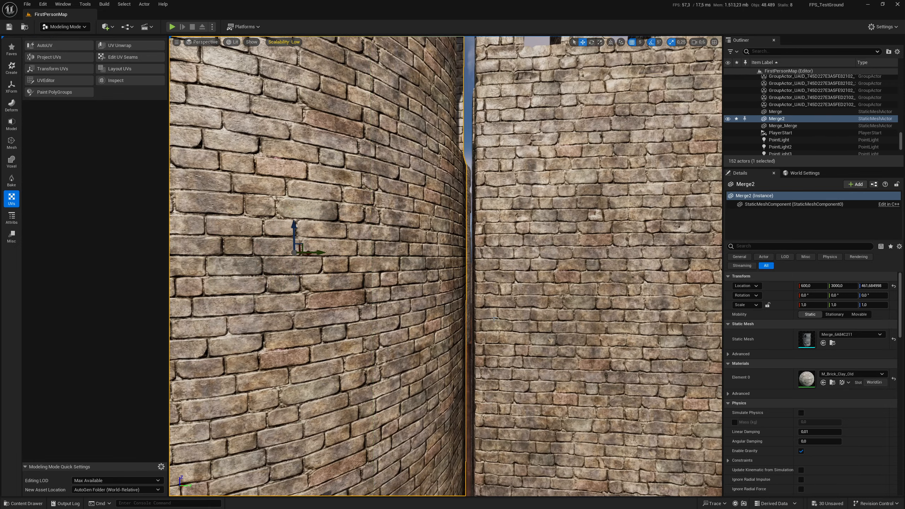
# Try shifting the castle wall along the X axis beside the tower, undoing each move
pyautogui.moveTo(452, 464); pyautogui.dragTo(470, 389, button='right')
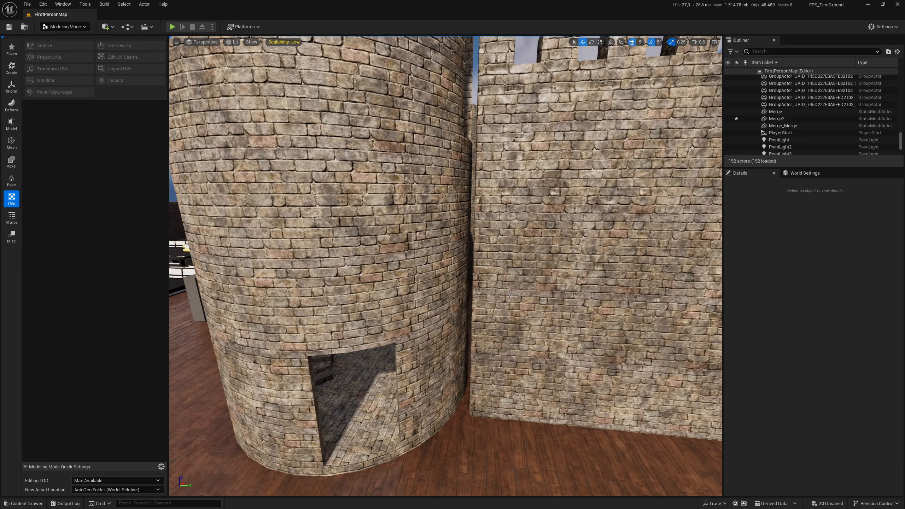
pyautogui.click(538, 240)
pyautogui.moveTo(518, 251); pyautogui.dragTo(552, 222, button='right')
pyautogui.moveTo(605, 198); pyautogui.dragTo(603, 197)
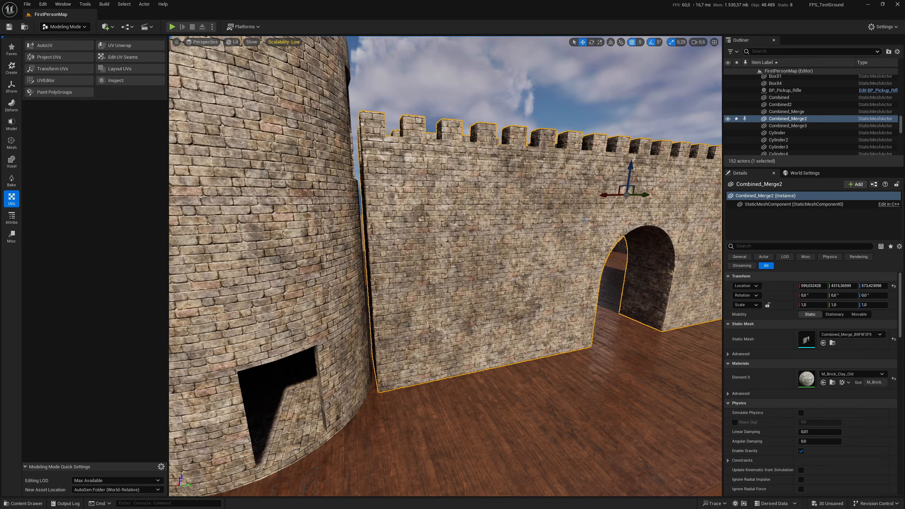
pyautogui.hotkey('ctrl', 'z')
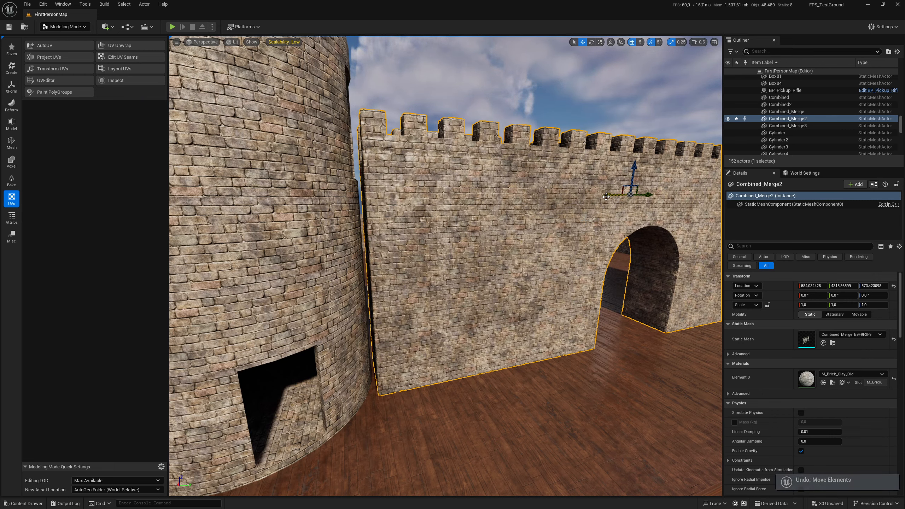
pyautogui.moveTo(606, 198); pyautogui.dragTo(599, 199)
pyautogui.moveTo(600, 199); pyautogui.dragTo(593, 217, button='right')
pyautogui.moveTo(620, 181); pyautogui.dragTo(626, 181, button='right')
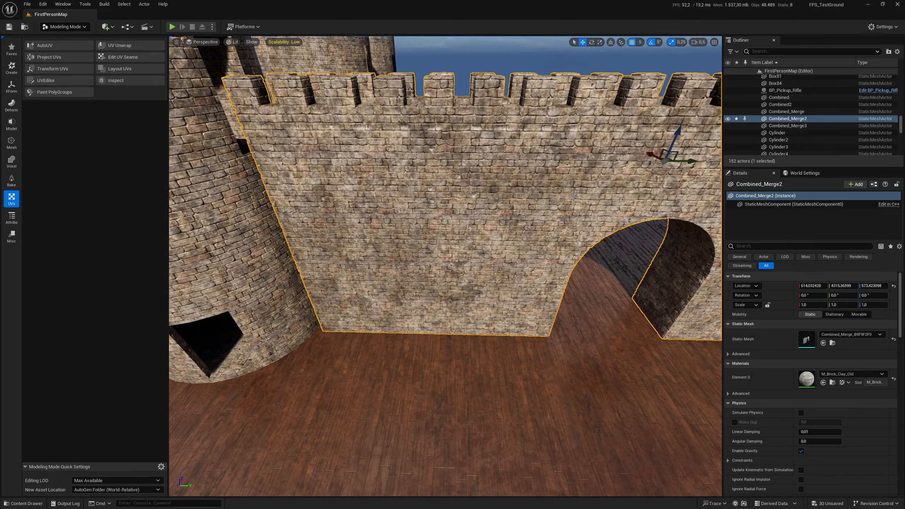
pyautogui.hotkey('ctrl', 'z')
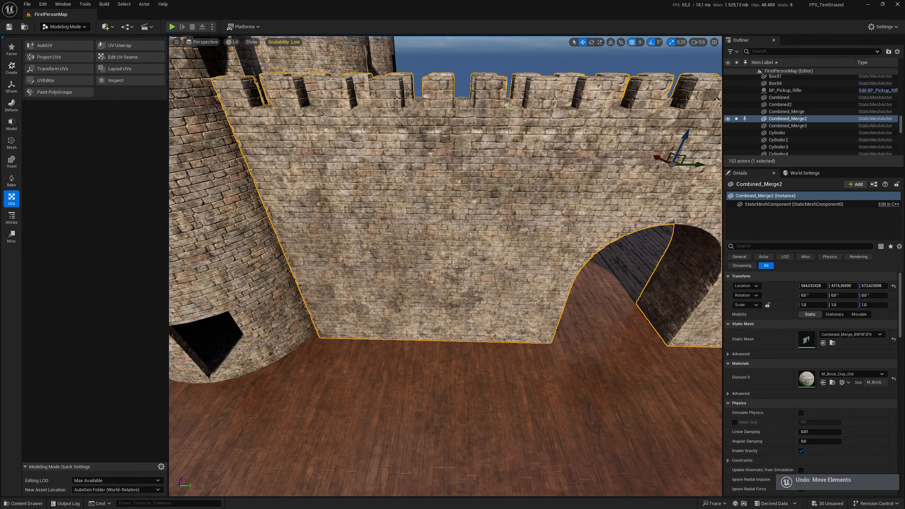
# Move the castle wall along the Y axis toward the tower to close the gap between them
pyautogui.moveTo(538, 219); pyautogui.dragTo(518, 218, button='right')
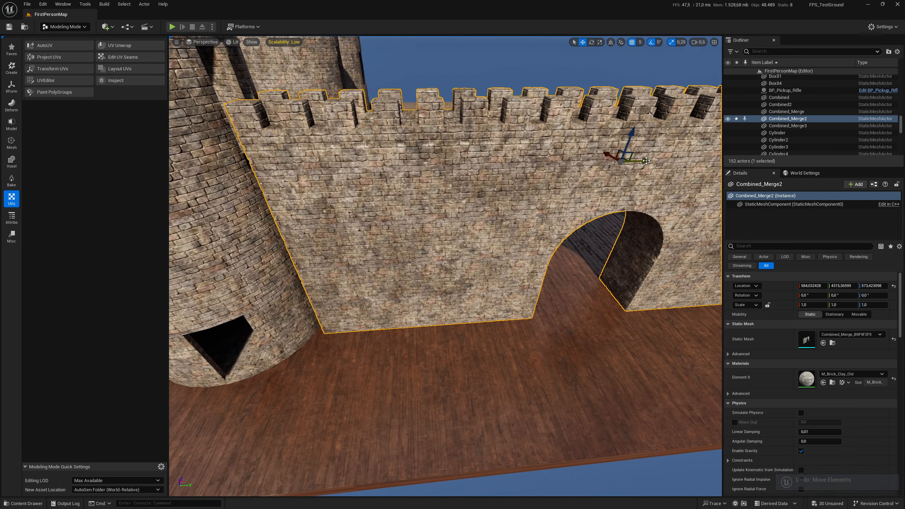
pyautogui.moveTo(646, 162); pyautogui.dragTo(629, 163)
pyautogui.moveTo(438, 200); pyautogui.dragTo(381, 211, button='right')
# Start another Box UV projection on the tower with its dimensions set to 150 × 150 × 150
pyautogui.press('Escape')
pyautogui.click(381, 211)
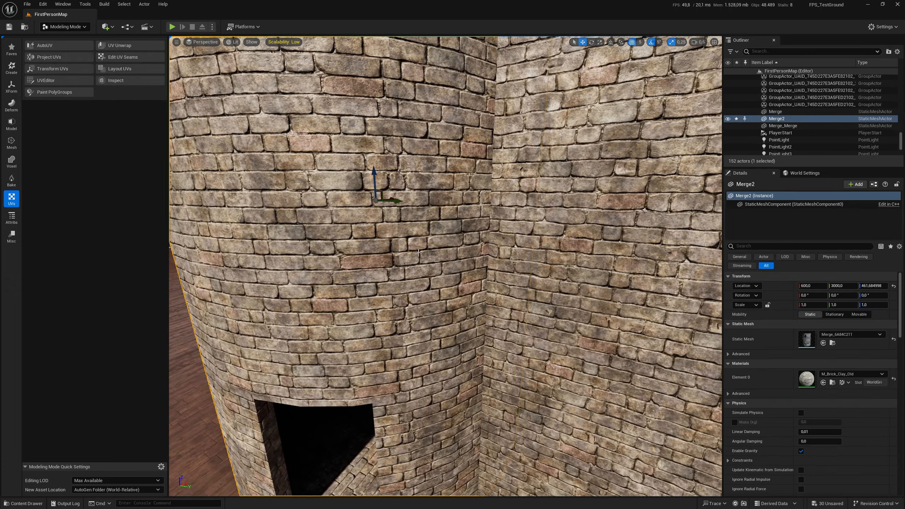
pyautogui.click(73, 58)
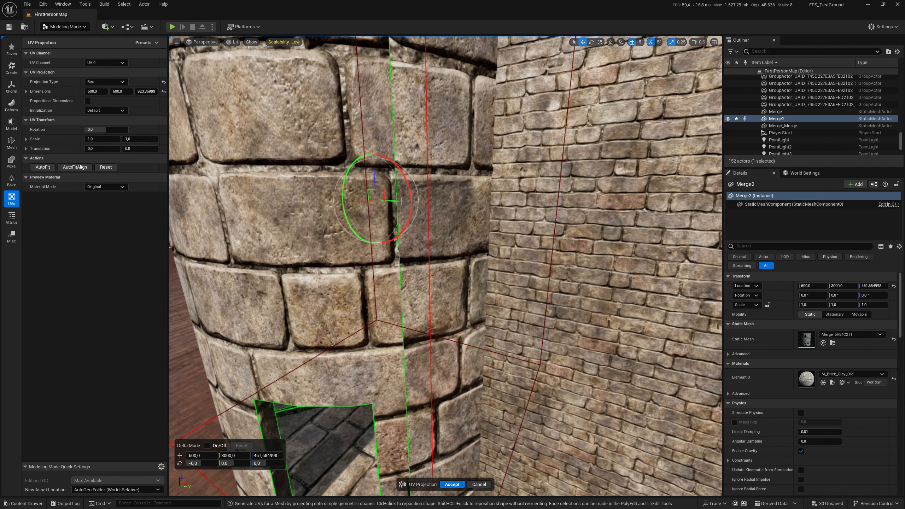
pyautogui.click(163, 91)
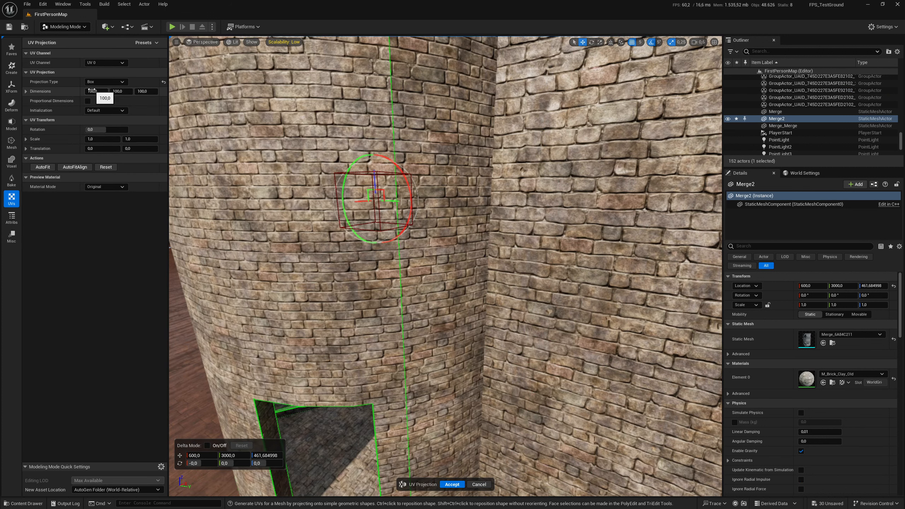
pyautogui.press('Tab')
pyautogui.write('150')
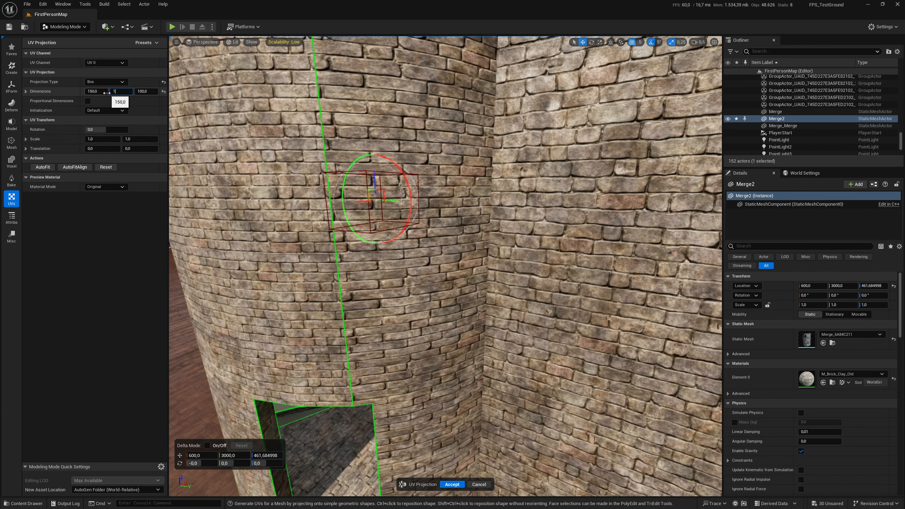
pyautogui.press('Tab')
pyautogui.write('150')
pyautogui.press('Tab')
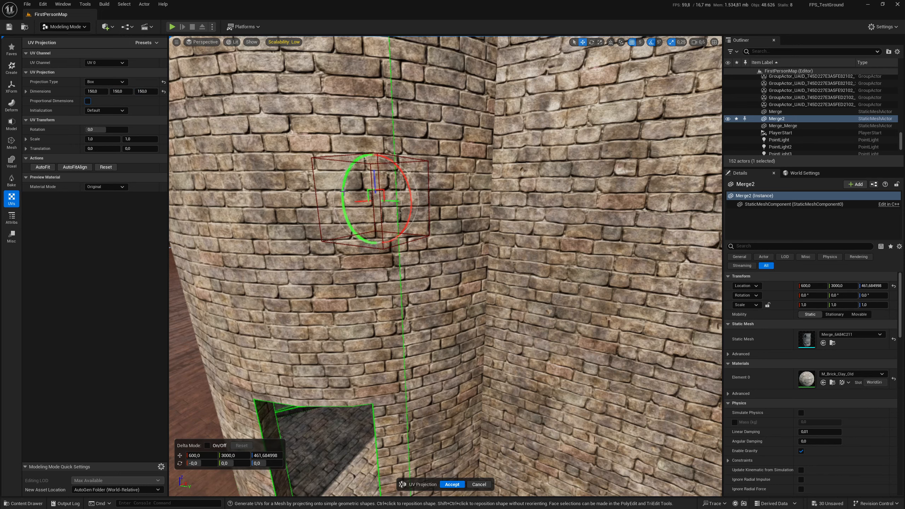
# Turn off grid snapping, lower the tower's projection box to about 427.7 on Z so the brick rows meet the wall's, and accept the projection
pyautogui.moveTo(373, 182); pyautogui.dragTo(374, 194)
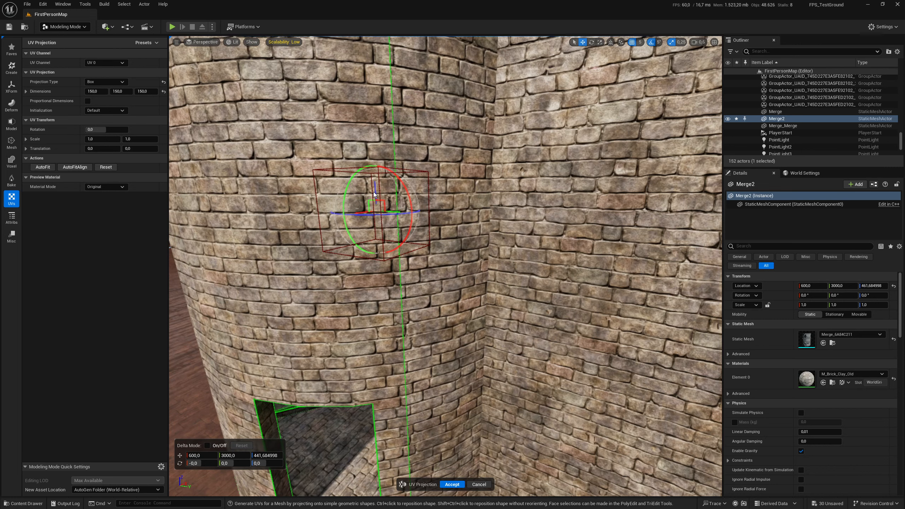
pyautogui.click(632, 43)
pyautogui.moveTo(373, 191); pyautogui.dragTo(377, 200)
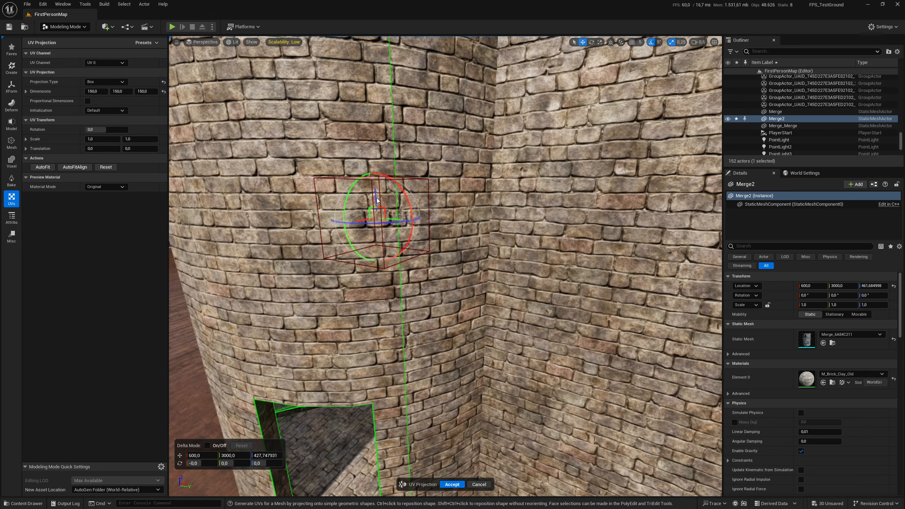
pyautogui.moveTo(376, 200)
pyautogui.mouseDown(button='right')
pyautogui.moveTo(350, 195)
pyautogui.moveTo(385, 197)
pyautogui.mouseUp(button='right')
pyautogui.press('s')
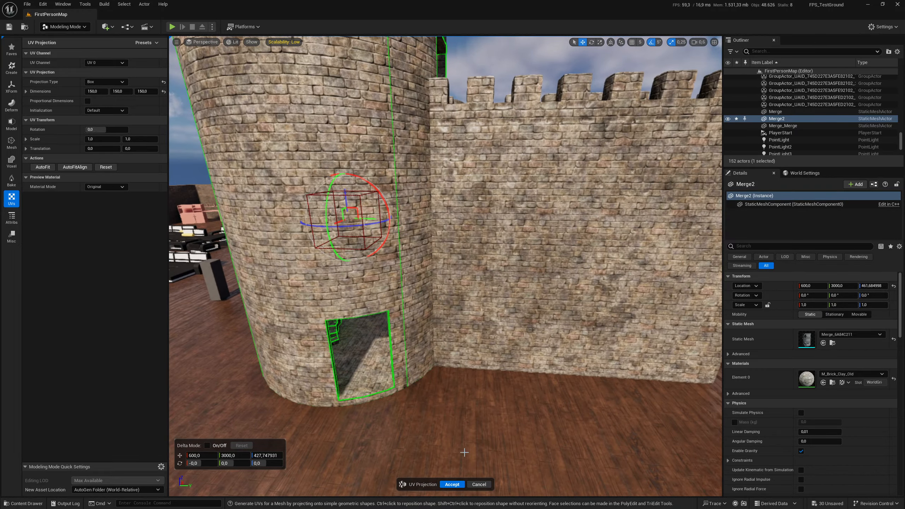
pyautogui.click(453, 484)
# Play the level from the floor beside the tower doorway to check the brickwork at the opening and the wall joint, and stop
pyautogui.press('w')
pyautogui.moveTo(447, 356); pyautogui.dragTo(428, 341, button='right')
pyautogui.press('w')
pyautogui.press('a')
pyautogui.rightClick(429, 340)
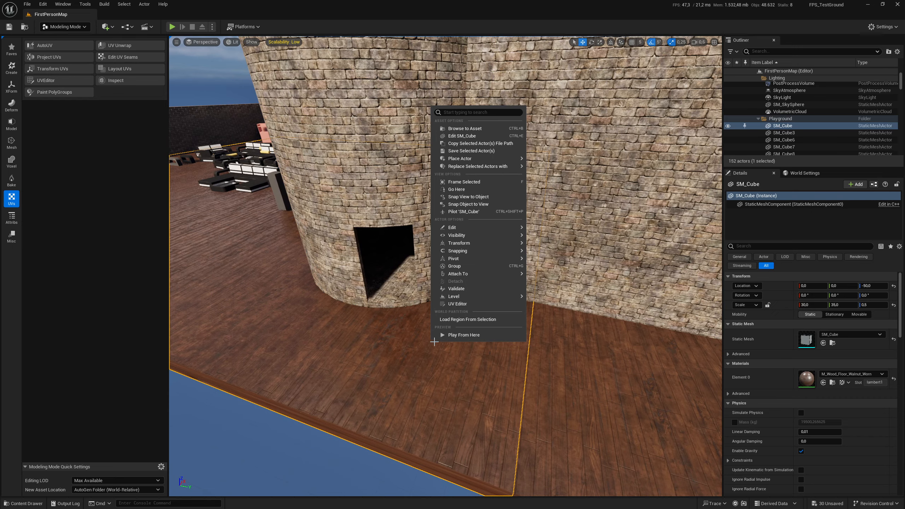
pyautogui.click(452, 336)
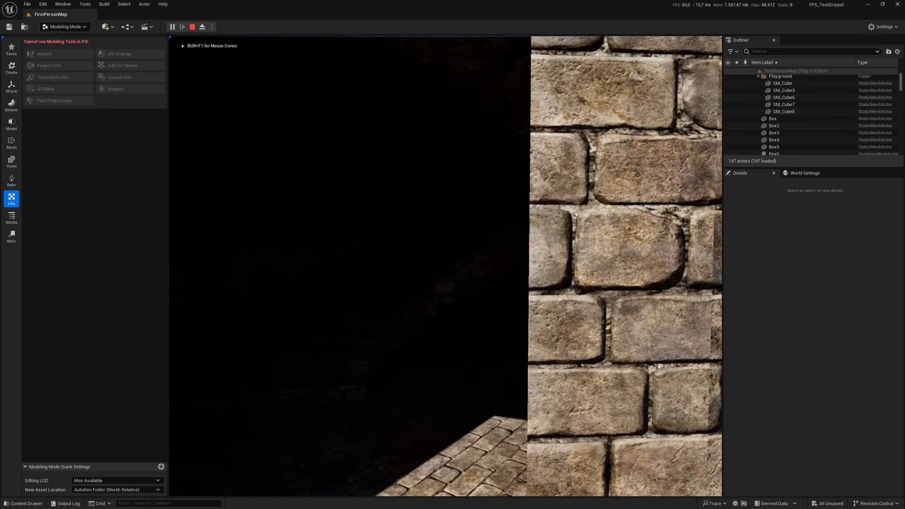
pyautogui.press('s')
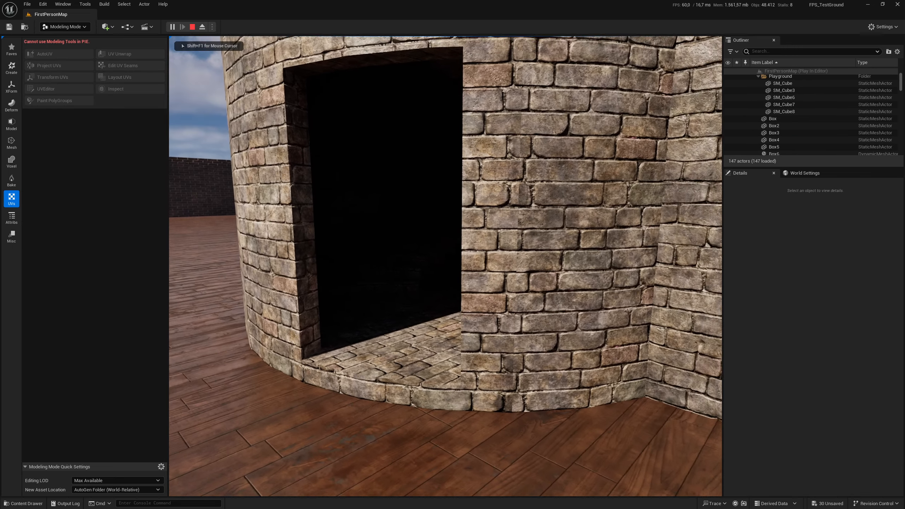
pyautogui.press('Escape')
# Clear the selection and add a point light at the tower's ground-floor doorway
pyautogui.moveTo(393, 263)
pyautogui.mouseDown(button='right')
pyautogui.moveTo(413, 277)
pyautogui.moveTo(392, 228)
pyautogui.moveTo(391, 261)
pyautogui.mouseUp(button='right')
pyautogui.press('s')
pyautogui.press('Escape')
pyautogui.press('w')
pyautogui.press('s')
pyautogui.click(109, 28)
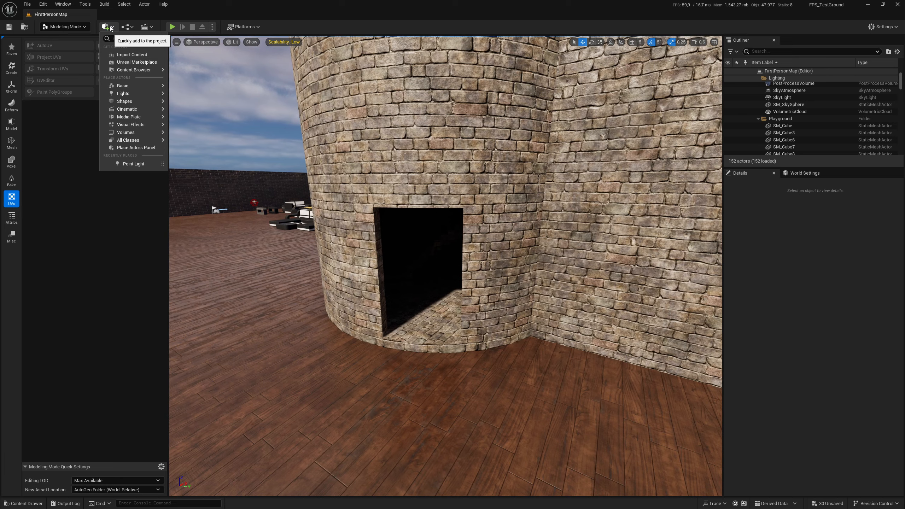
pyautogui.moveTo(147, 92)
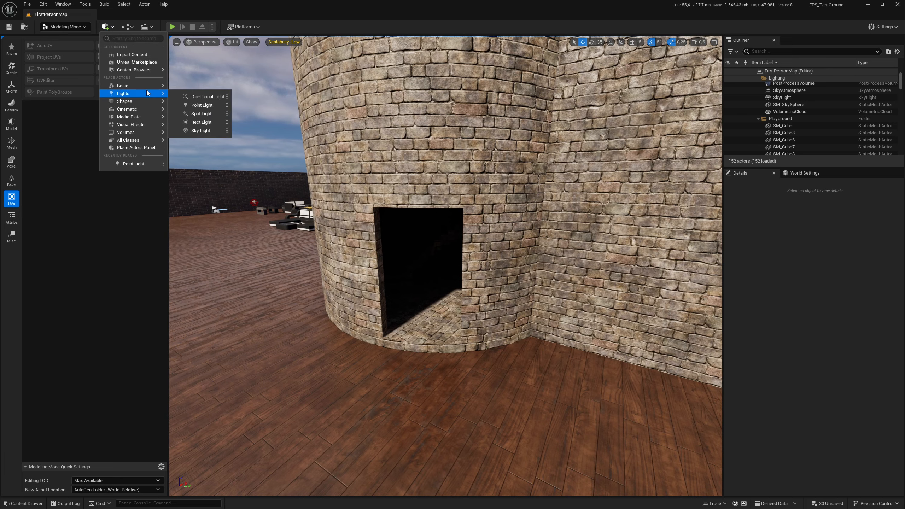
pyautogui.click(196, 106)
# Raise the point light to about 278 on Z and shift it along X to about 845, against the tower's inner wall
pyautogui.moveTo(378, 255)
pyautogui.mouseDown(button='right')
pyautogui.moveTo(386, 240)
pyautogui.moveTo(386, 255)
pyautogui.mouseUp(button='right')
pyautogui.press('w')
pyautogui.press('w')
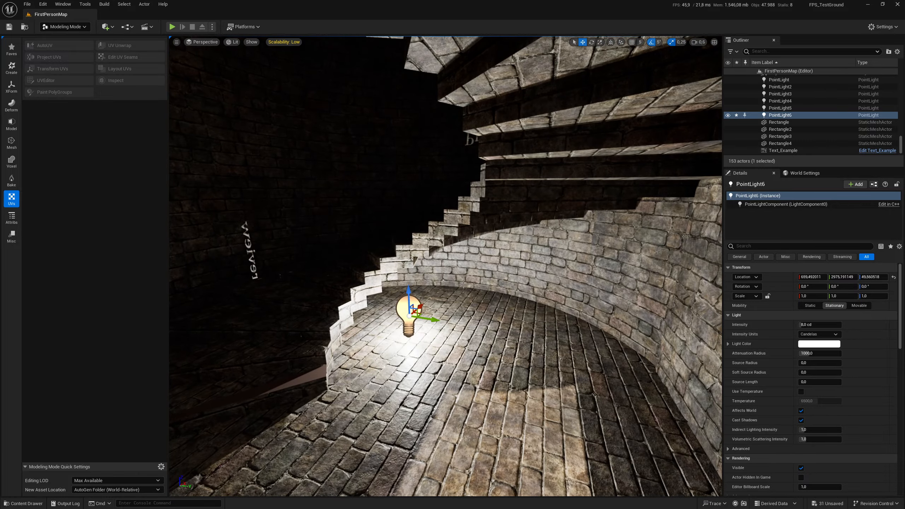
pyautogui.moveTo(409, 297); pyautogui.dragTo(404, 124)
pyautogui.moveTo(404, 123); pyautogui.dragTo(517, 125, button='right')
pyautogui.press('a')
pyautogui.press('d')
pyautogui.moveTo(450, 165); pyautogui.dragTo(207, 167)
# Give the point light a warm pale yellow colour (sRGB hex FFE7ADFF) and set its mobility to Movable
pyautogui.press('s')
pyautogui.moveTo(370, 205); pyautogui.dragTo(339, 189, button='right')
pyautogui.scroll(-4, 370, 206)
pyautogui.press('w')
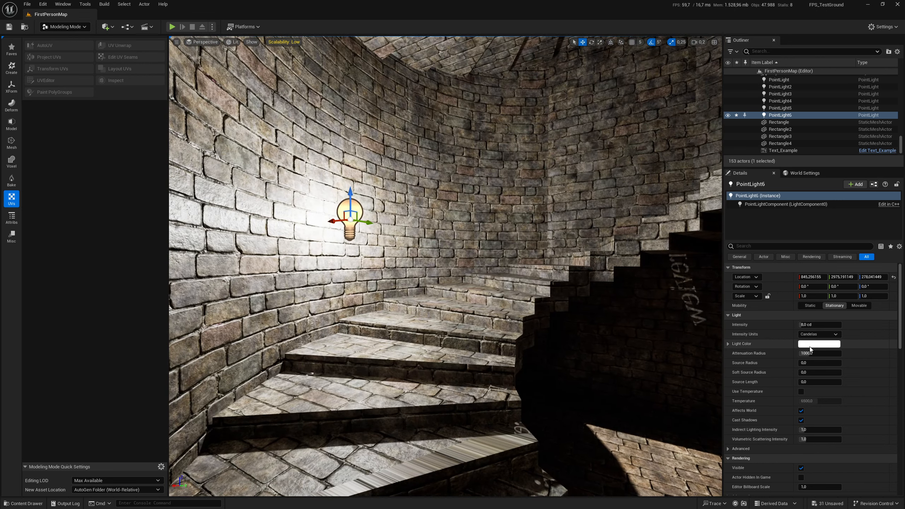
pyautogui.click(819, 344)
pyautogui.moveTo(698, 380); pyautogui.dragTo(743, 379)
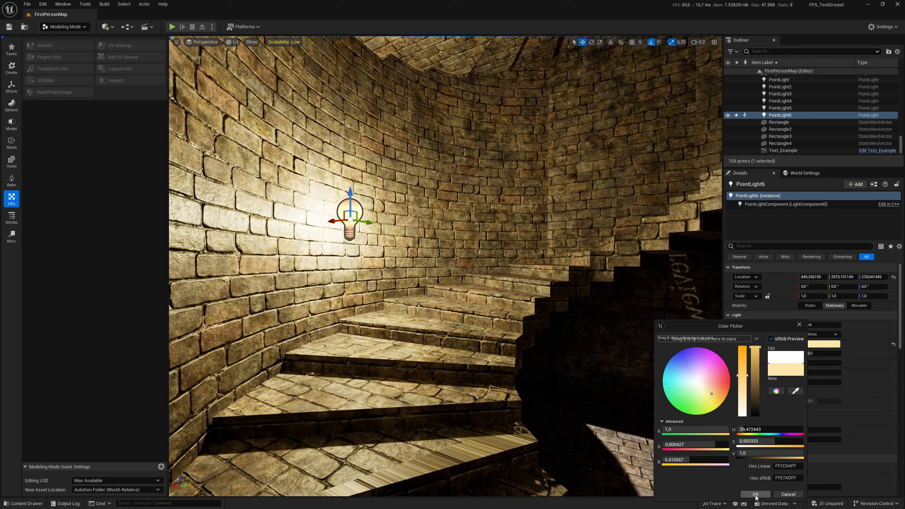
pyautogui.click(755, 495)
pyautogui.moveTo(512, 322)
pyautogui.mouseDown(button='right')
pyautogui.moveTo(581, 336)
pyautogui.moveTo(512, 321)
pyautogui.mouseUp(button='right')
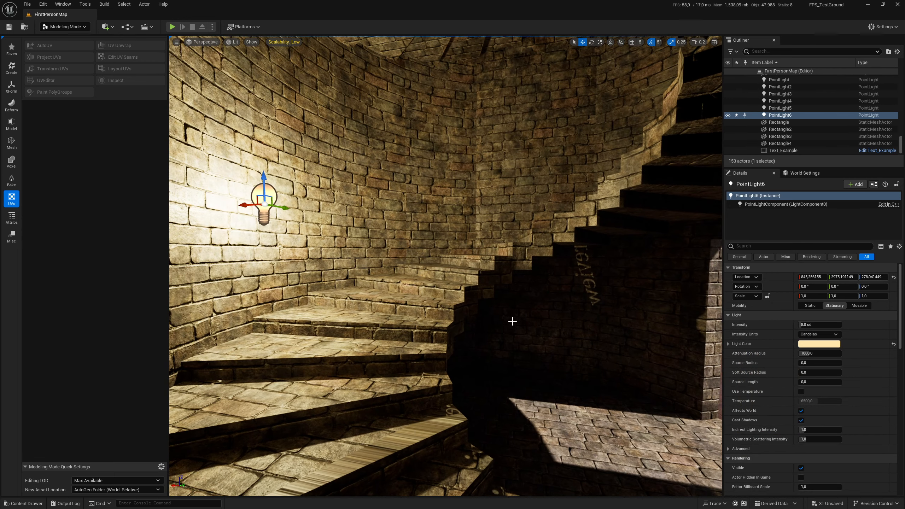
pyautogui.click(859, 306)
# Duplicate the point light straight up the inner wall to a height of about 675.5 on Z
pyautogui.moveTo(583, 289); pyautogui.dragTo(496, 293, button='right')
pyautogui.press('s')
pyautogui.moveTo(446, 265); pyautogui.dragTo(438, 205, button='right')
pyautogui.scroll(4, 456, 221)
pyautogui.press('w')
pyautogui.press('s')
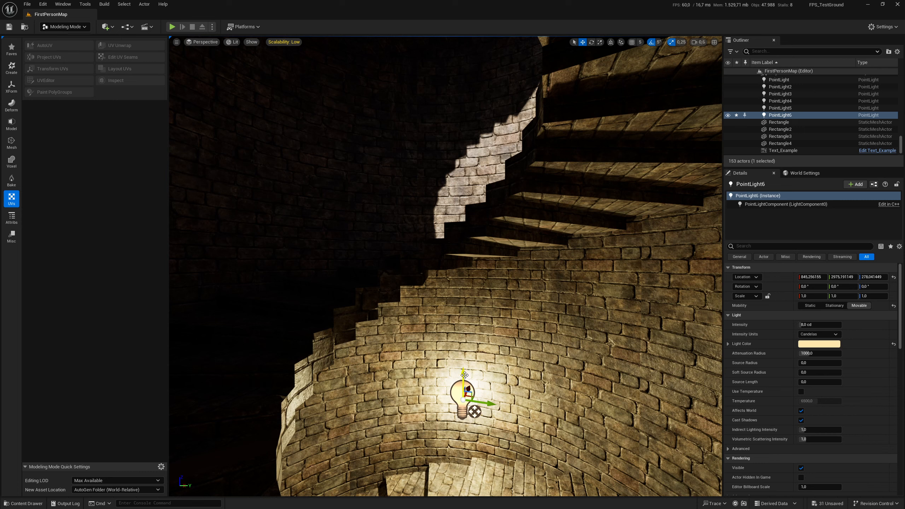
pyautogui.keyDown('alt'); pyautogui.moveTo(464, 374); pyautogui.dragTo(467, 115); pyautogui.keyUp('alt')
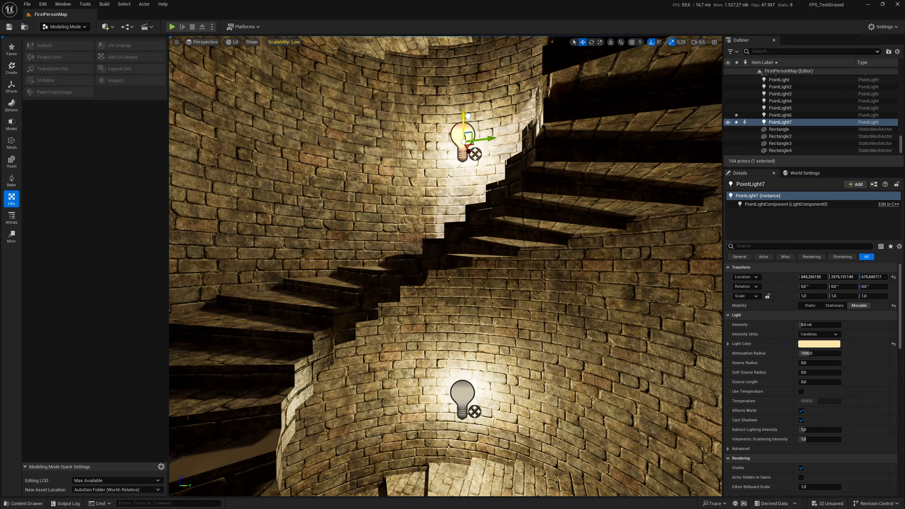
# Play the level from inside the tower, climb the lit spiral stairs to the wall walkway and the tower top, and stop
pyautogui.moveTo(465, 104); pyautogui.dragTo(467, 151, button='right')
pyautogui.press('s')
pyautogui.press('Escape')
pyautogui.press('s')
pyautogui.rightClick(392, 319)
pyautogui.click(401, 314)
pyautogui.press('w')
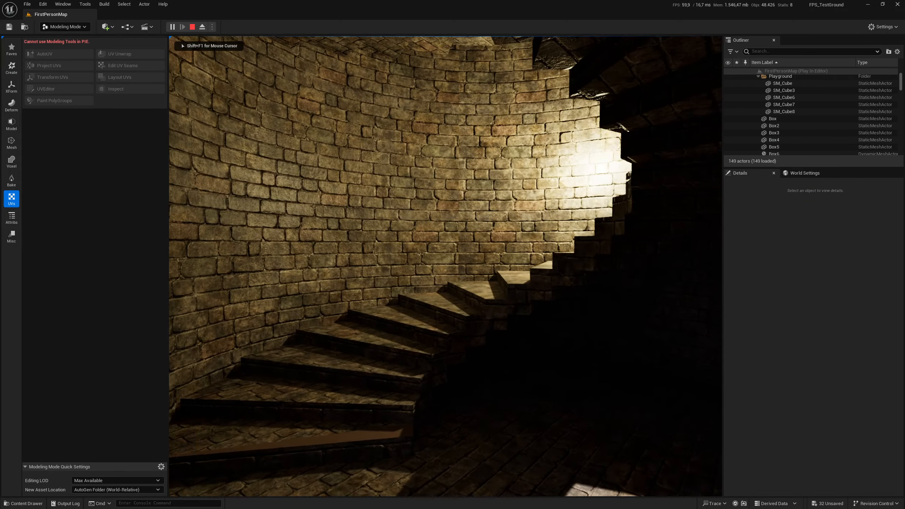
pyautogui.press('w')
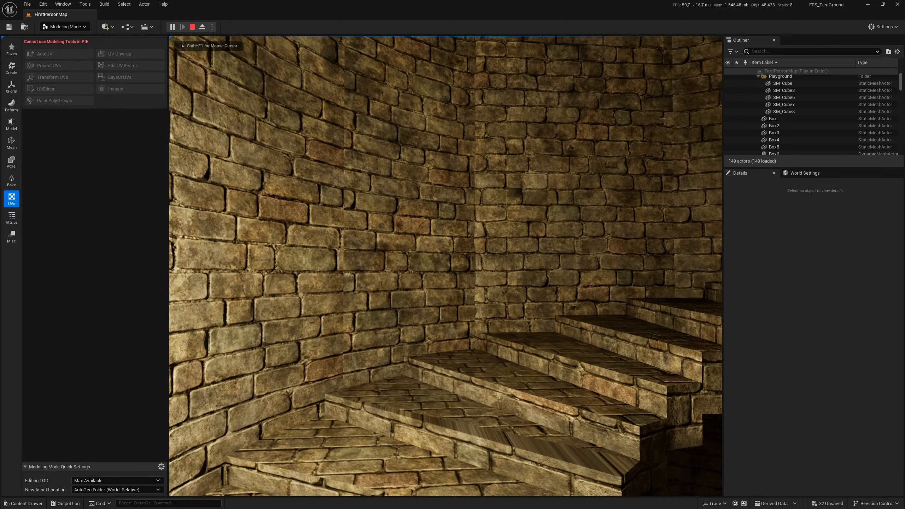
pyautogui.press('w')
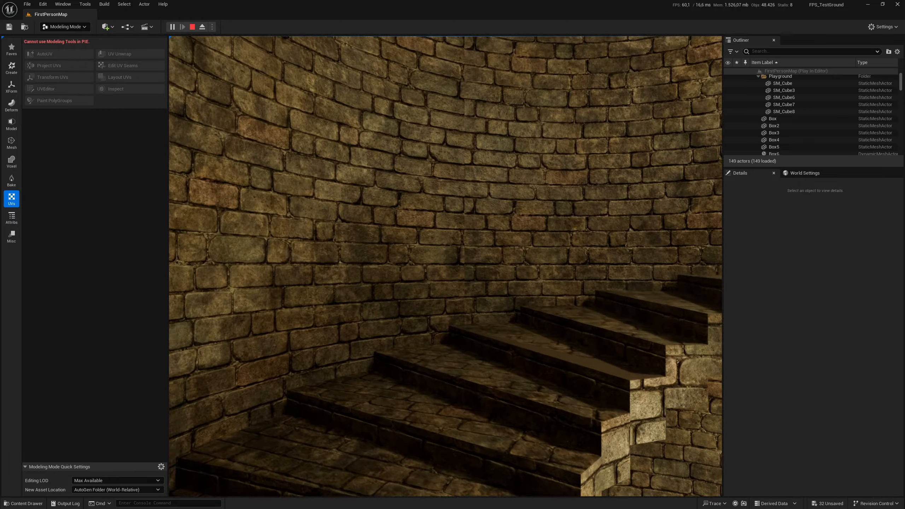
pyautogui.press('w')
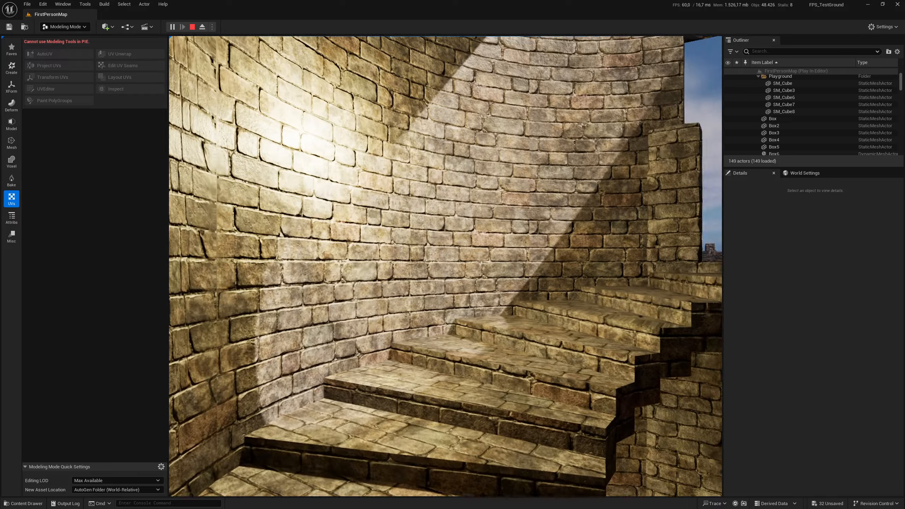
pyautogui.press('w')
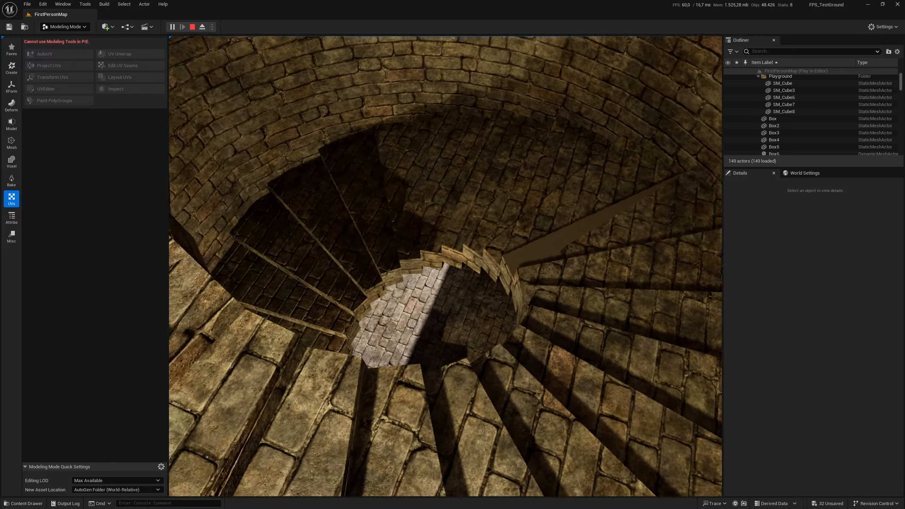
pyautogui.press('w')
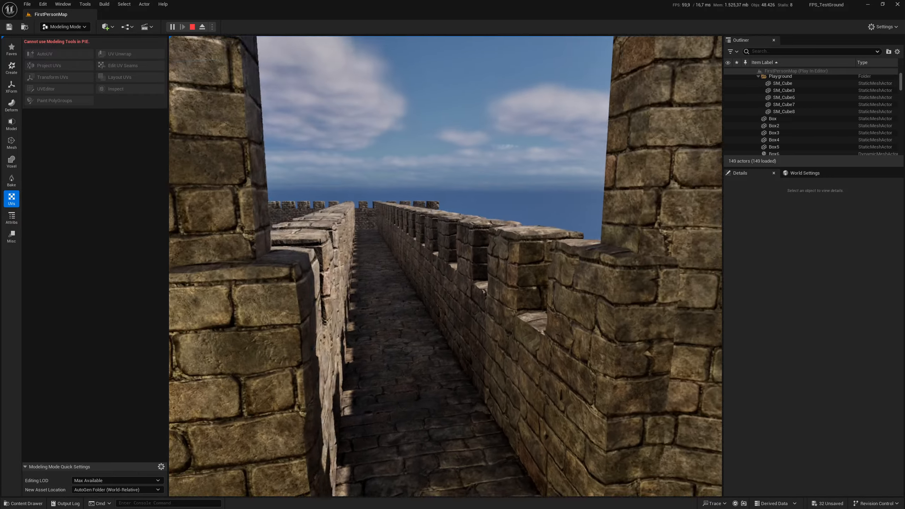
pyautogui.press('s')
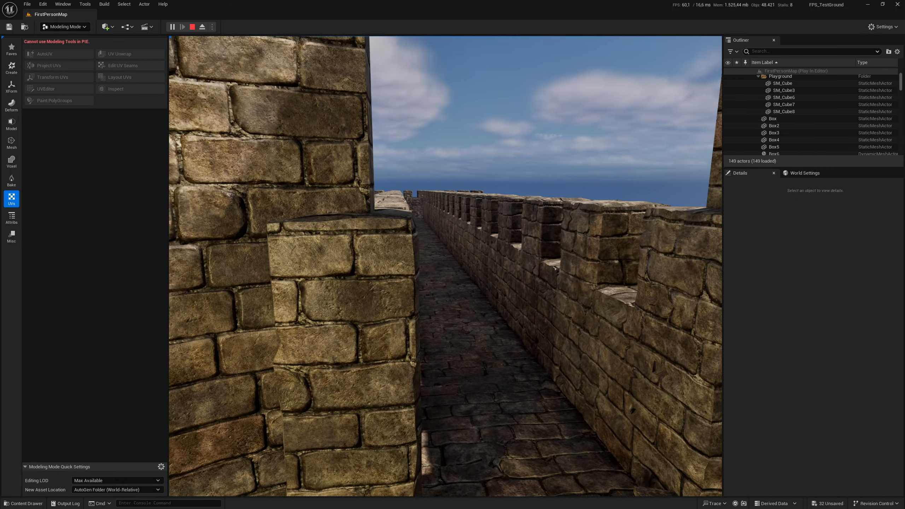
pyautogui.press('w')
pyautogui.press('w')
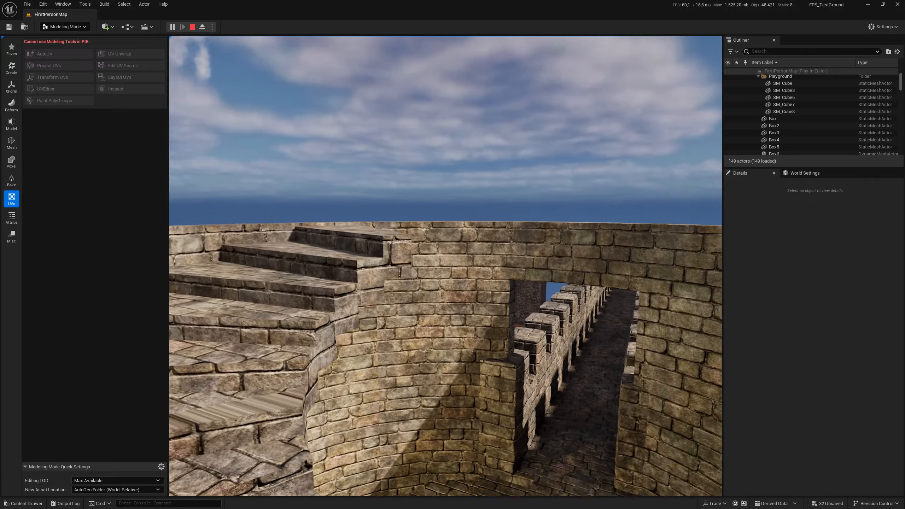
pyautogui.press('Escape')
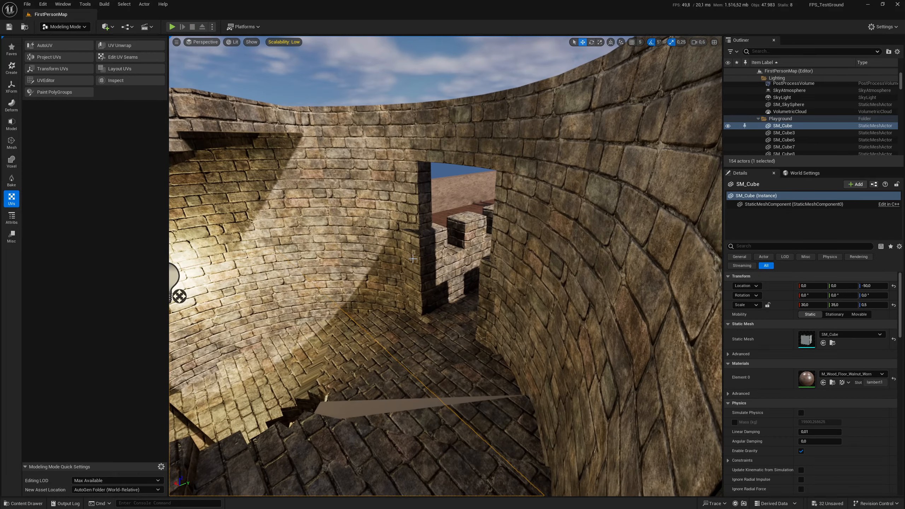
pyautogui.click(419, 267)
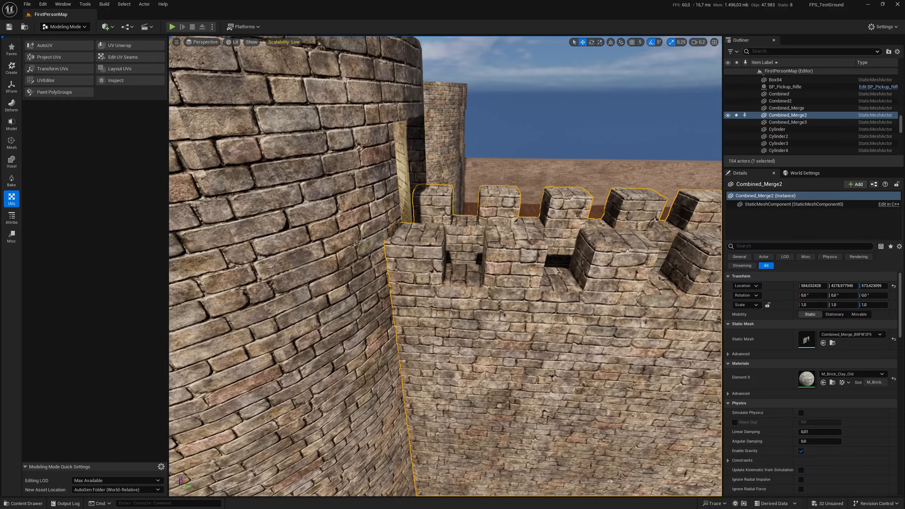
pyautogui.press('Escape')
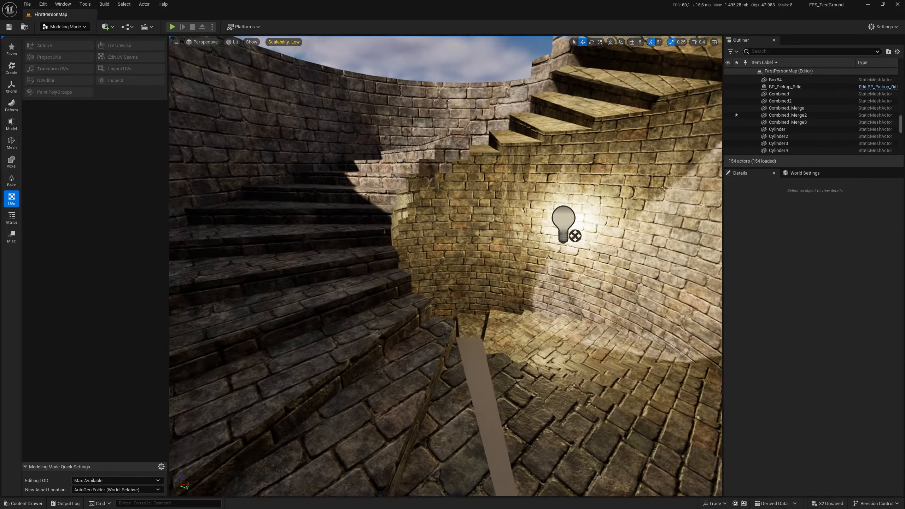
pyautogui.moveTo(445, 266); pyautogui.dragTo(545, 335, button='right')
pyautogui.moveTo(440, 305)
pyautogui.mouseDown(button='right')
pyautogui.moveTo(441, 332)
pyautogui.moveTo(441, 305)
pyautogui.mouseUp(button='right')
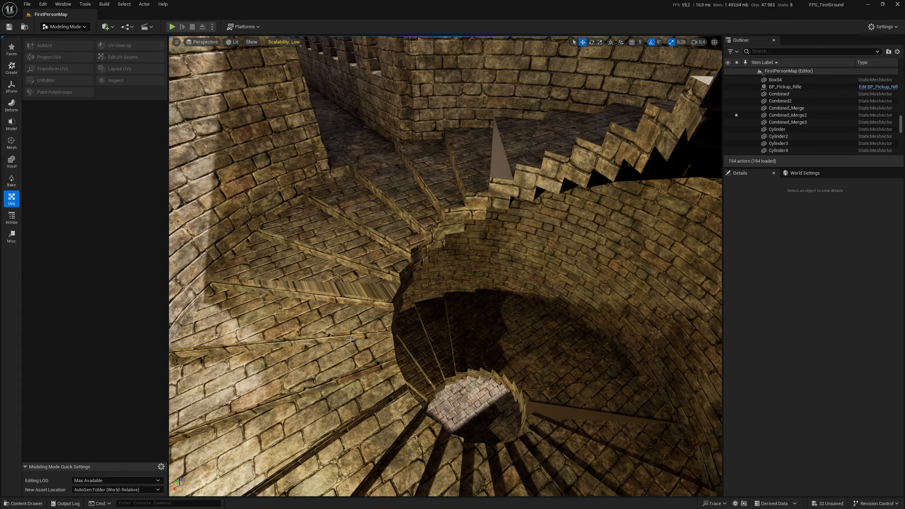
# Select the tower and start a new Box UV projection, resetting its dimensions and setting them to 150 × 150 × 150
pyautogui.click(347, 323)
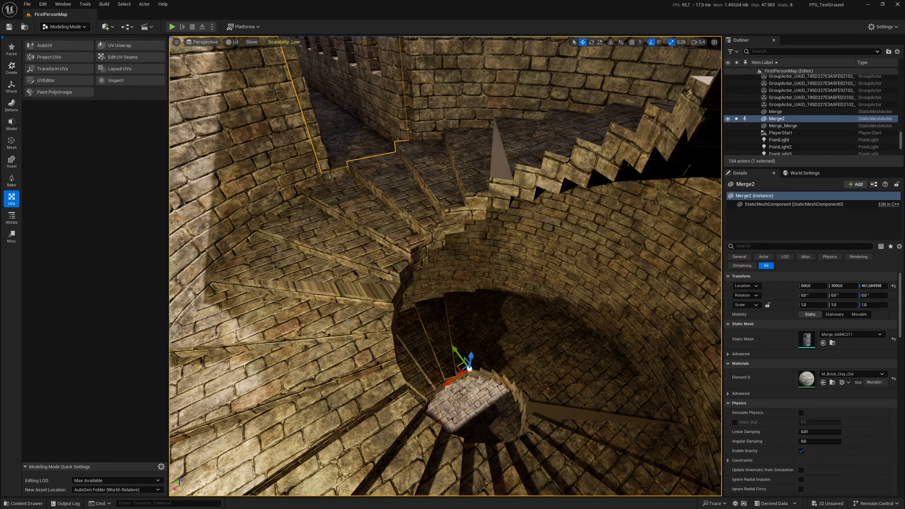
pyautogui.moveTo(346, 323); pyautogui.dragTo(353, 301, button='right')
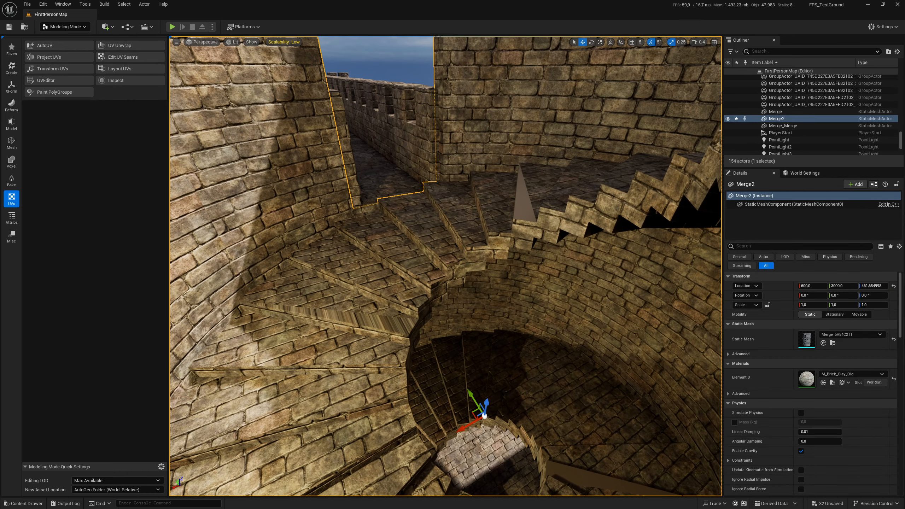
pyautogui.click(61, 58)
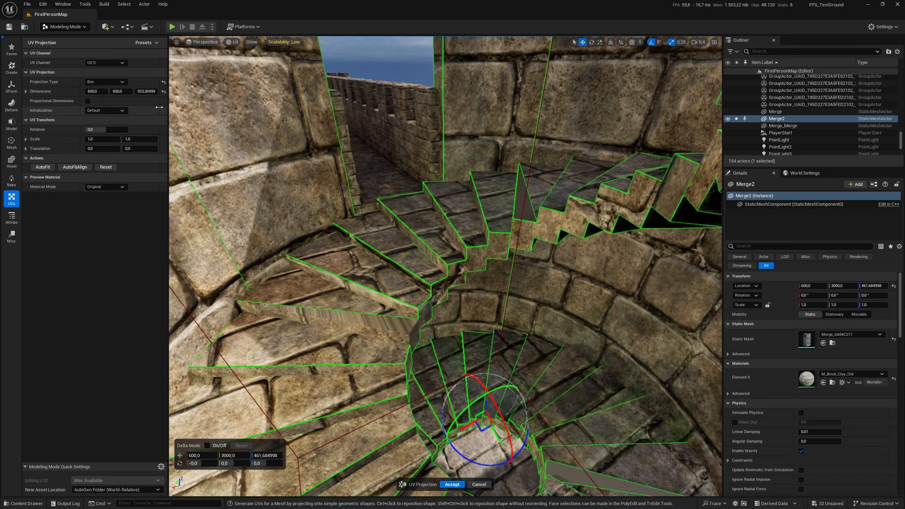
pyautogui.click(164, 91)
pyautogui.click(99, 91)
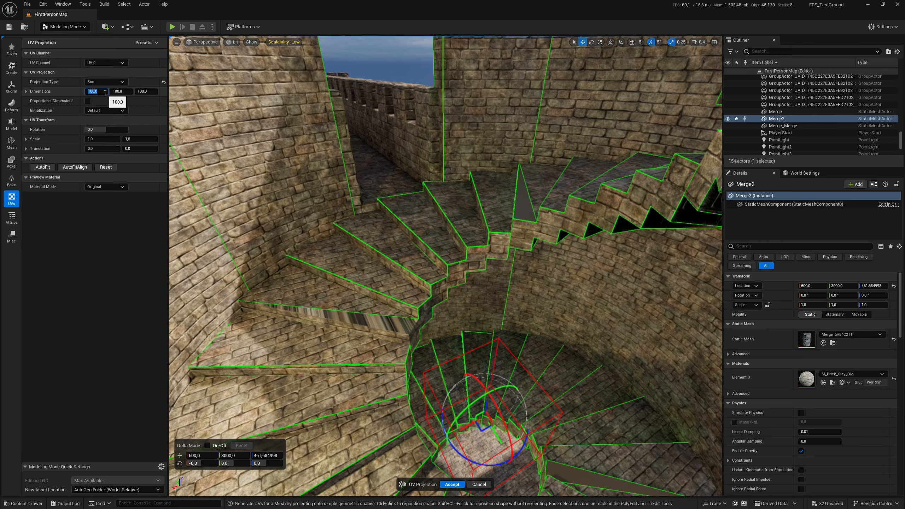
pyautogui.write('150')
pyautogui.press('Tab')
pyautogui.write('150')
pyautogui.press('Tab')
pyautogui.write('1')
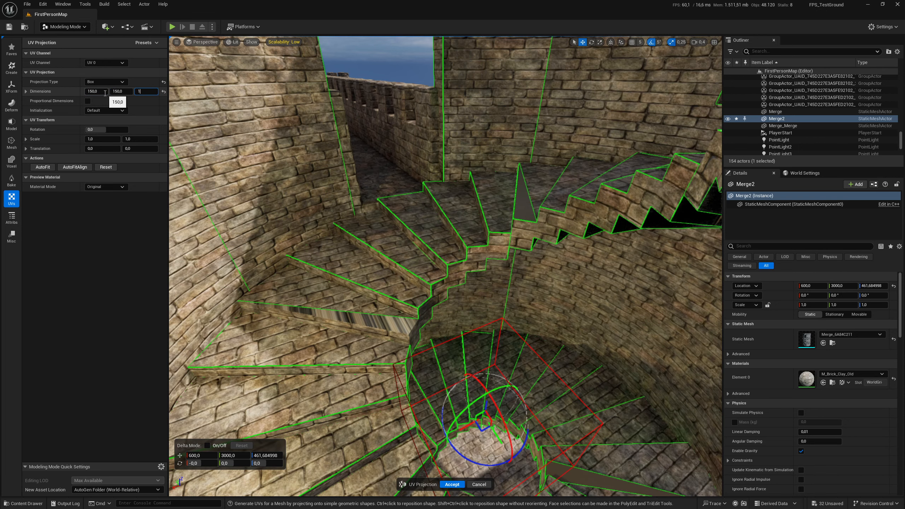
pyautogui.write('50')
pyautogui.press('Tab')
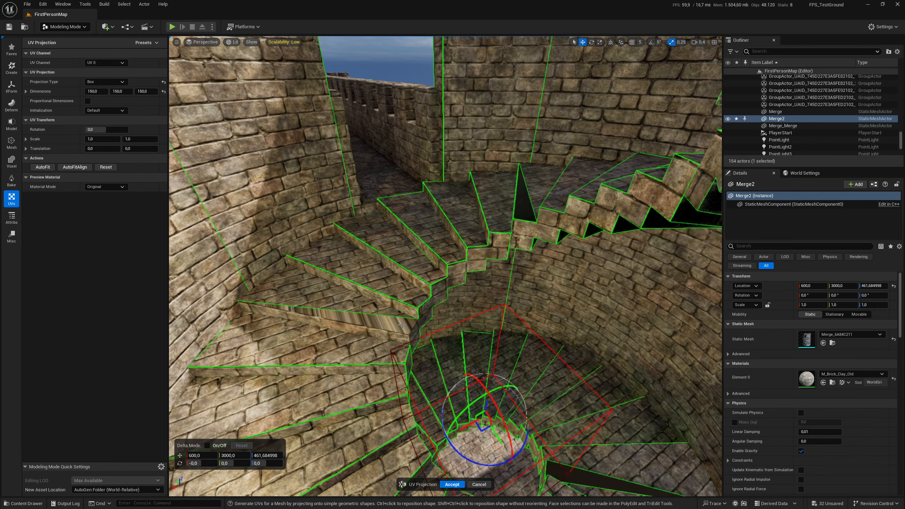
# Rotate the tower's UV projection box to about -4.7° around Z and 0.84° around X, and accept the projection
pyautogui.moveTo(487, 211); pyautogui.dragTo(452, 346, button='right')
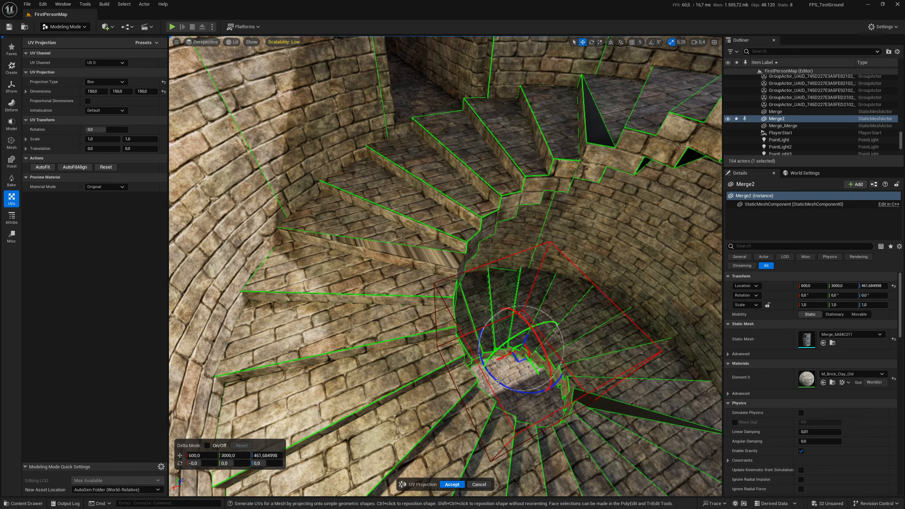
pyautogui.moveTo(498, 381); pyautogui.dragTo(501, 381)
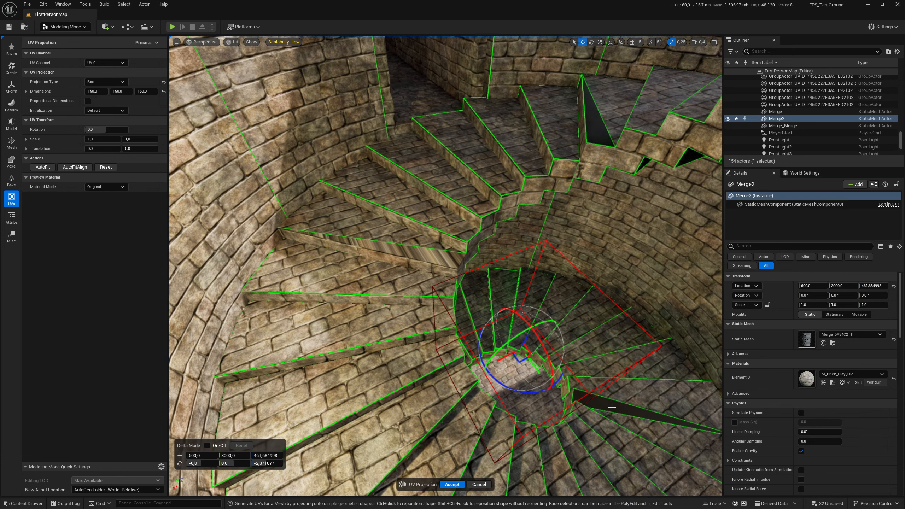
pyautogui.moveTo(498, 383); pyautogui.dragTo(500, 384)
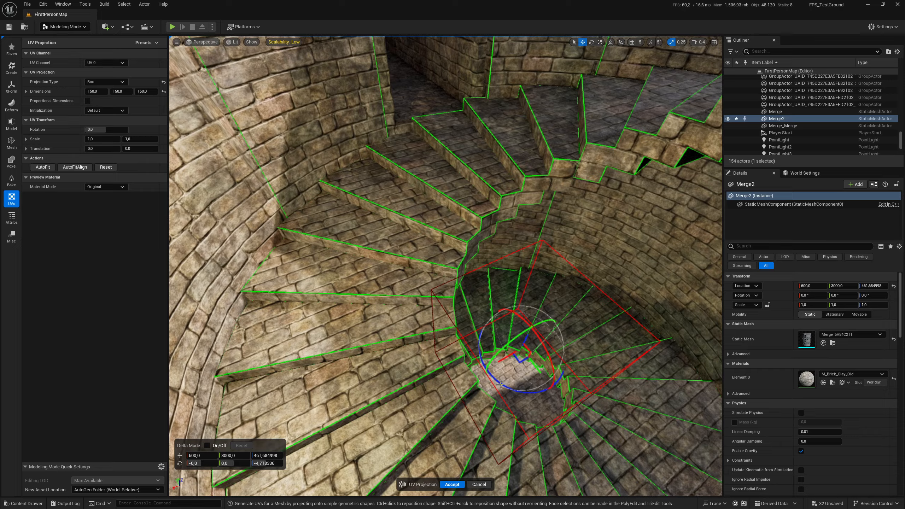
pyautogui.moveTo(500, 384); pyautogui.dragTo(607, 369, button='right')
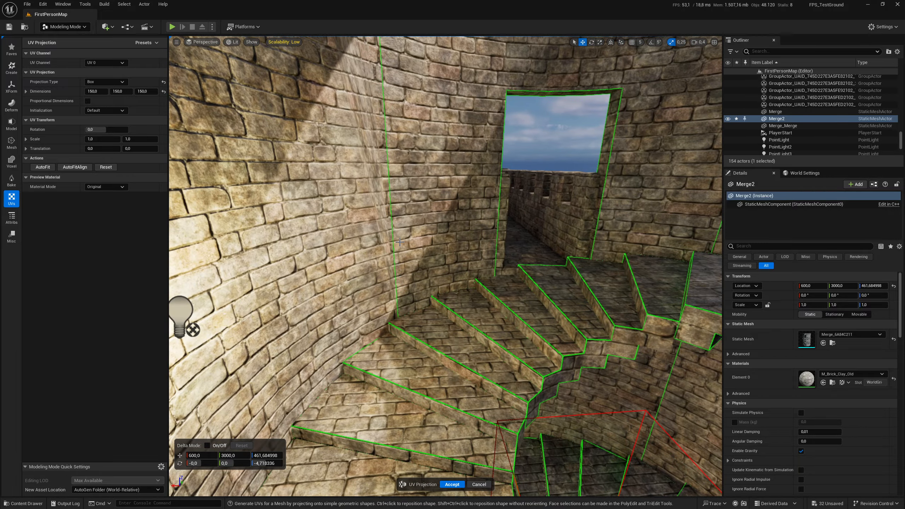
pyautogui.moveTo(372, 155); pyautogui.dragTo(395, 169, button='right')
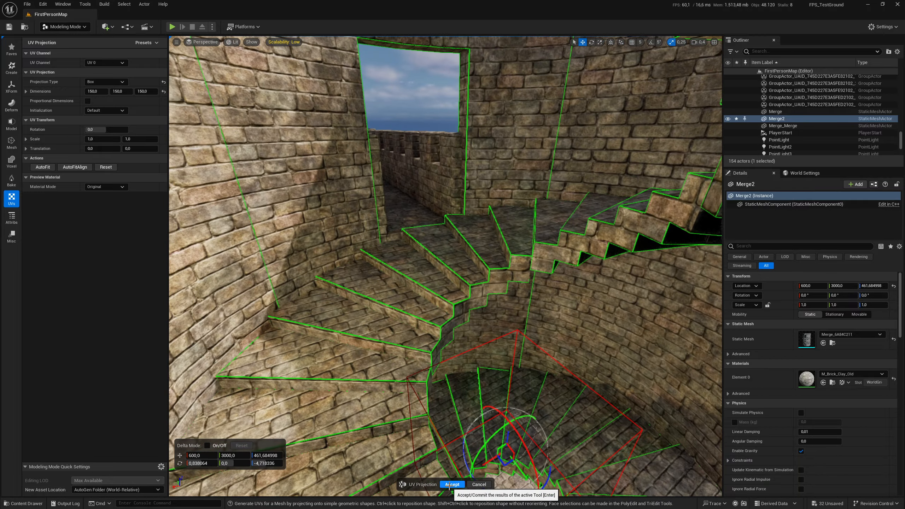
pyautogui.click(451, 483)
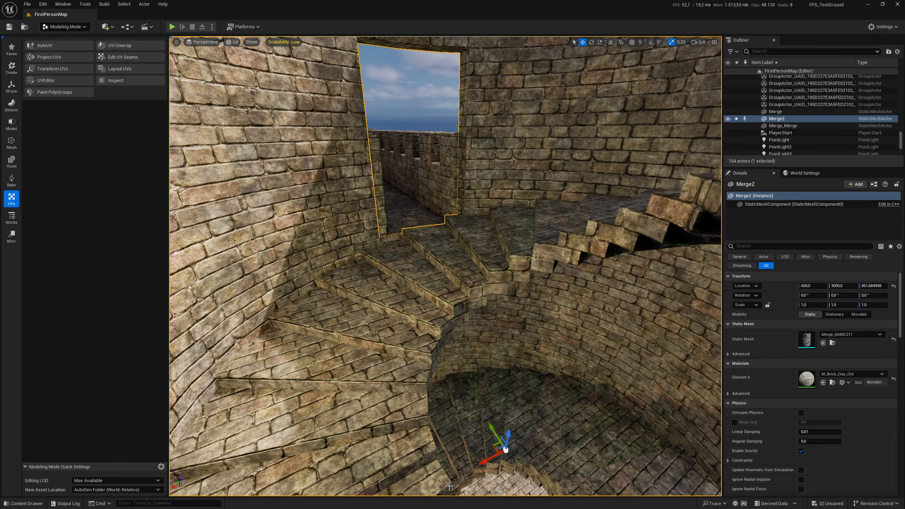
# Play the level starting from the floor in front of the tower's lower doorway
pyautogui.press('w')
pyautogui.moveTo(413, 345); pyautogui.dragTo(560, 336, button='right')
pyautogui.press('w')
pyautogui.press('s')
pyautogui.press('a')
pyautogui.press('w')
pyautogui.press('s')
pyautogui.press('s')
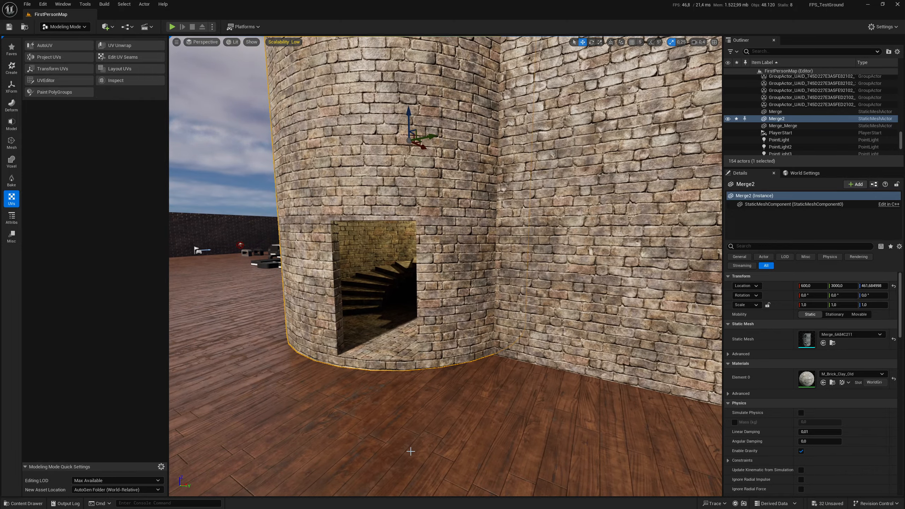
pyautogui.rightClick(439, 418)
pyautogui.click(469, 412)
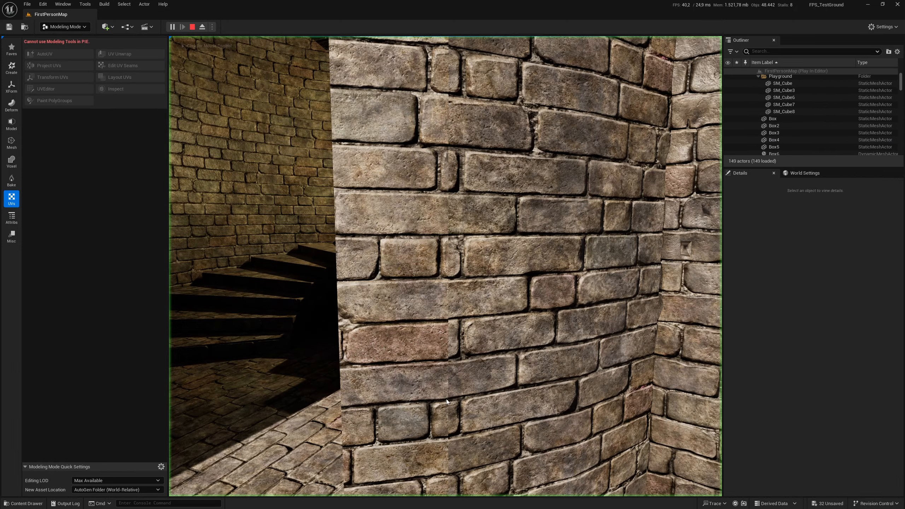
# Climb the spiral stairs past the wall walkway to the tower top, inspect the textures on the highest steps, and stop playing
pyautogui.press('w')
pyautogui.press('w')
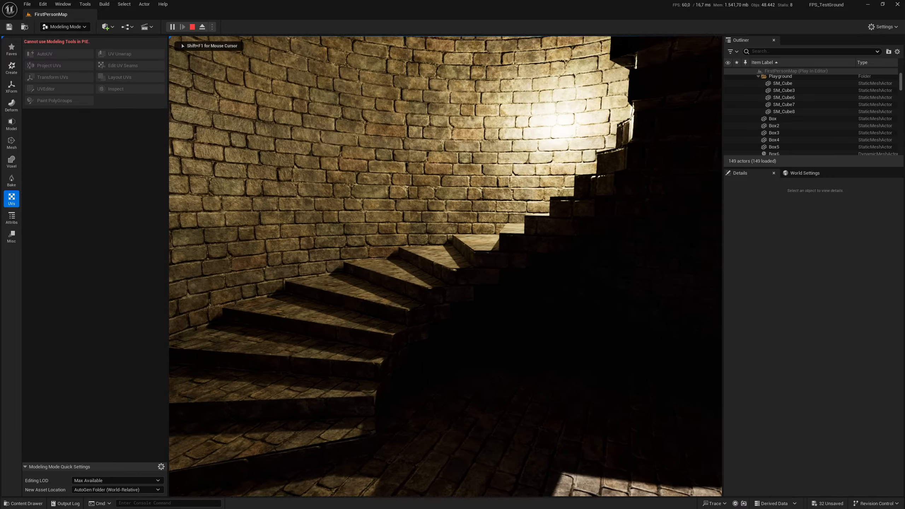
pyautogui.press('w')
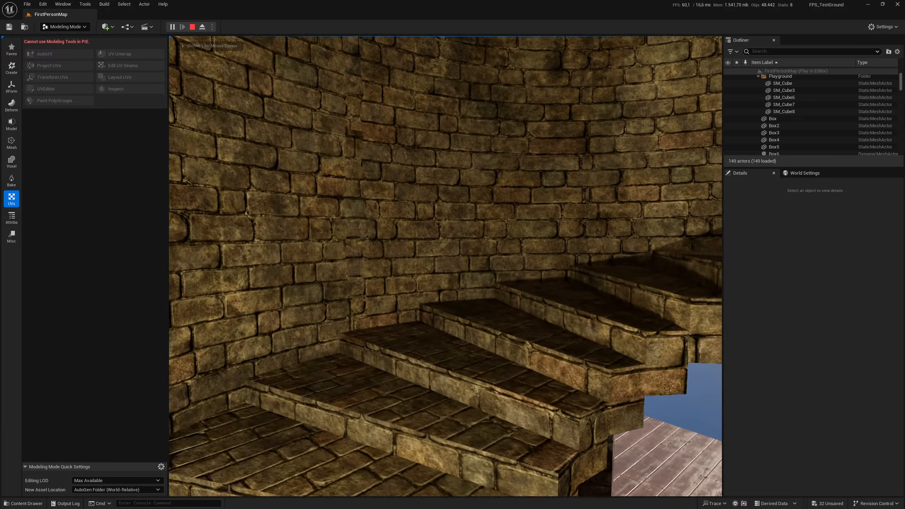
pyautogui.press('w')
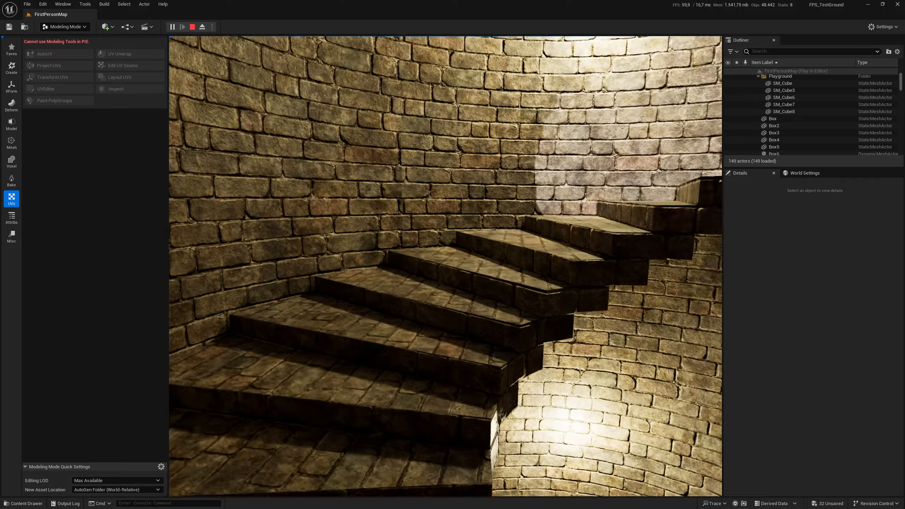
pyautogui.press('w')
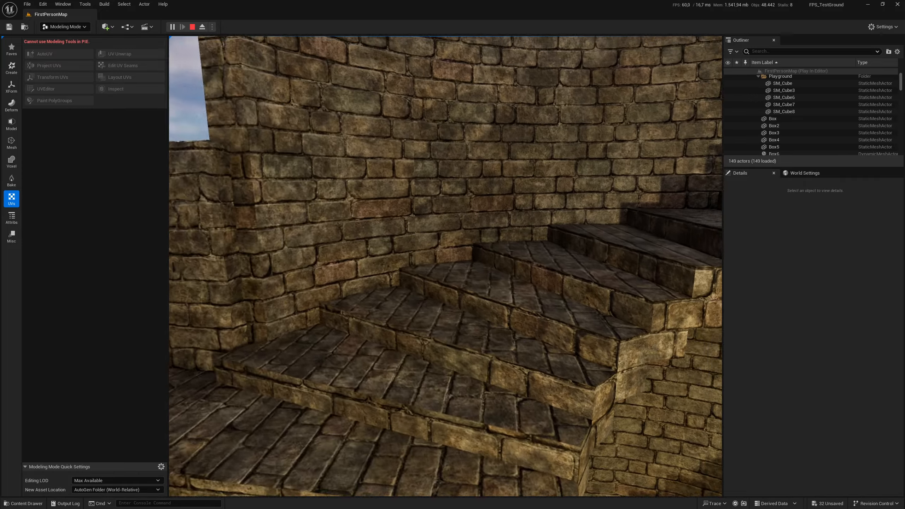
pyautogui.press('w')
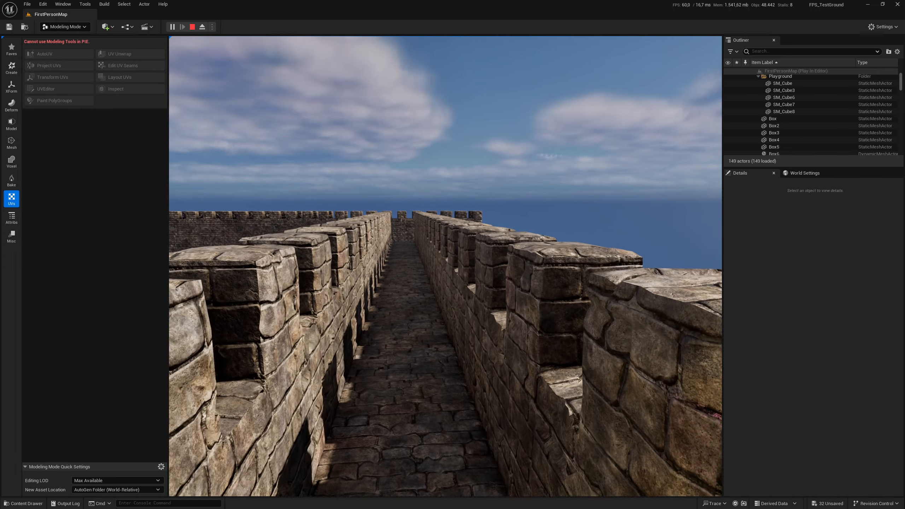
pyautogui.press('w')
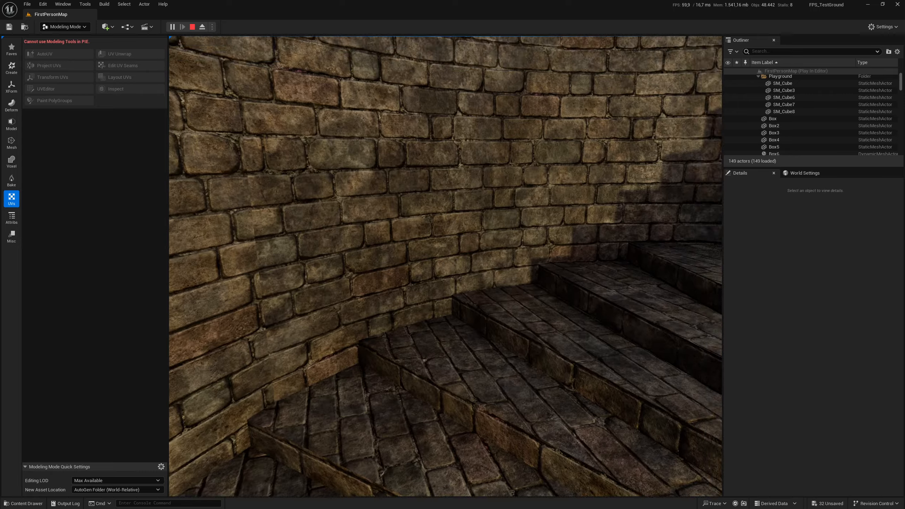
pyautogui.press('w')
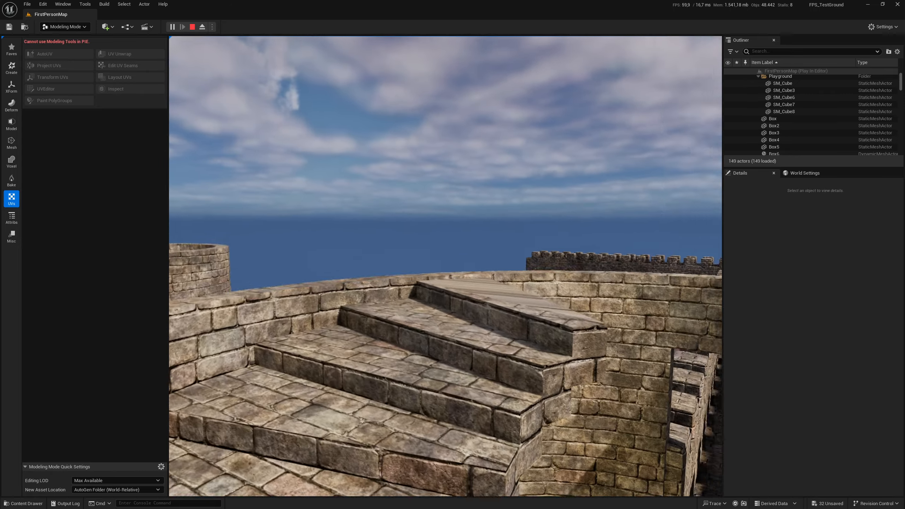
pyautogui.press('w')
pyautogui.press('s')
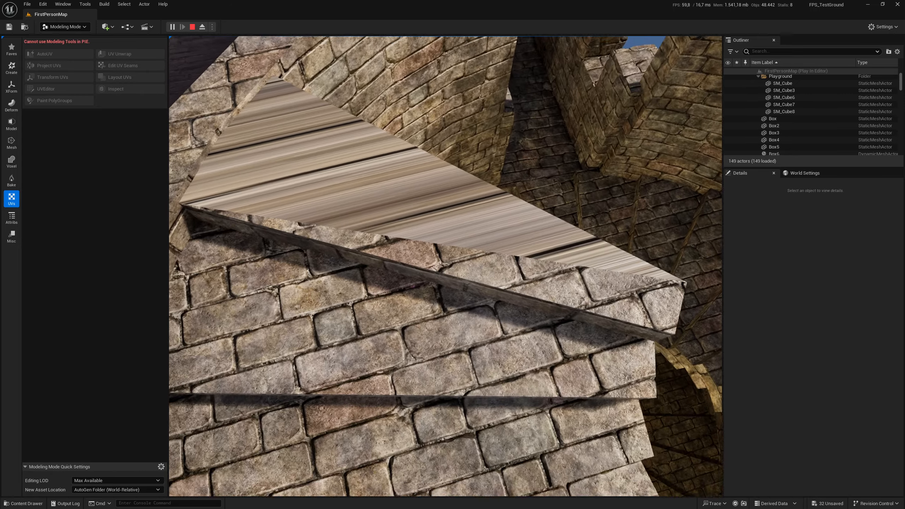
pyautogui.press('Escape')
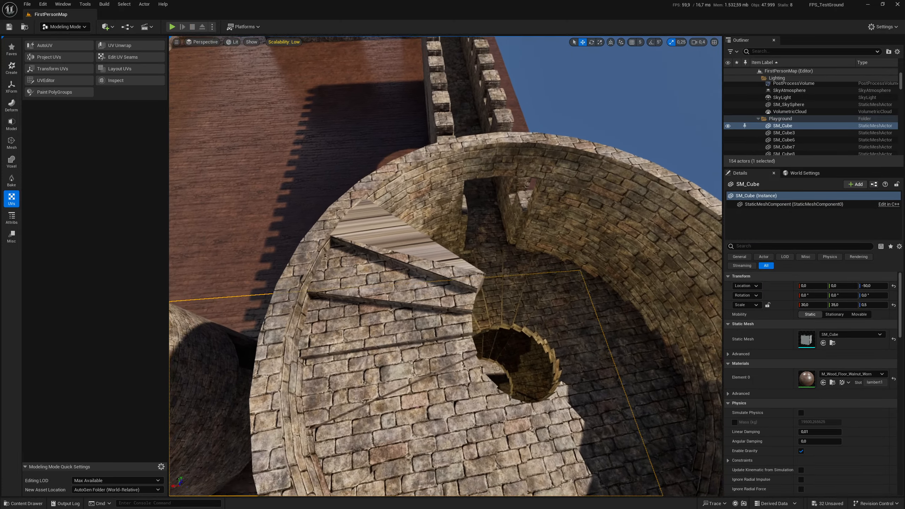
# Reopen the Box UV projection on the tower, reset its dimensions, and set them to 150 × 150 × 150
pyautogui.moveTo(421, 250); pyautogui.dragTo(359, 214, button='right')
pyautogui.click(399, 246)
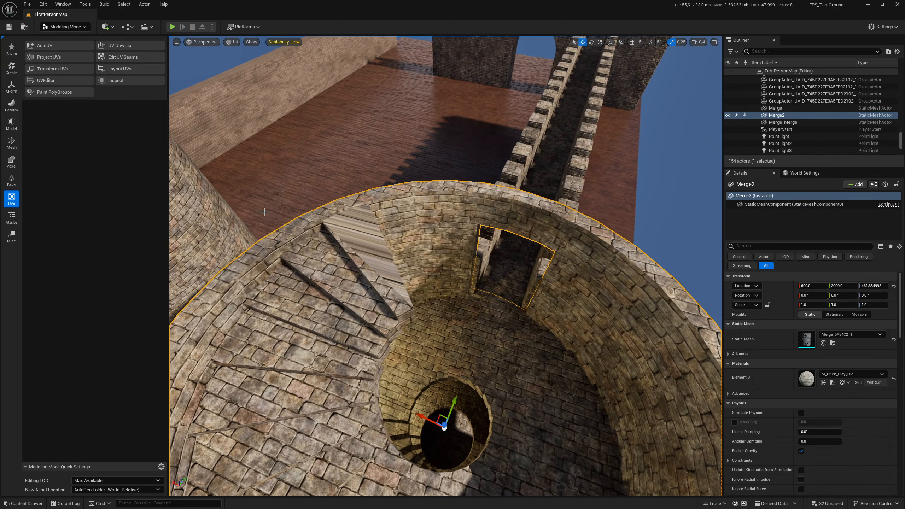
pyautogui.click(68, 58)
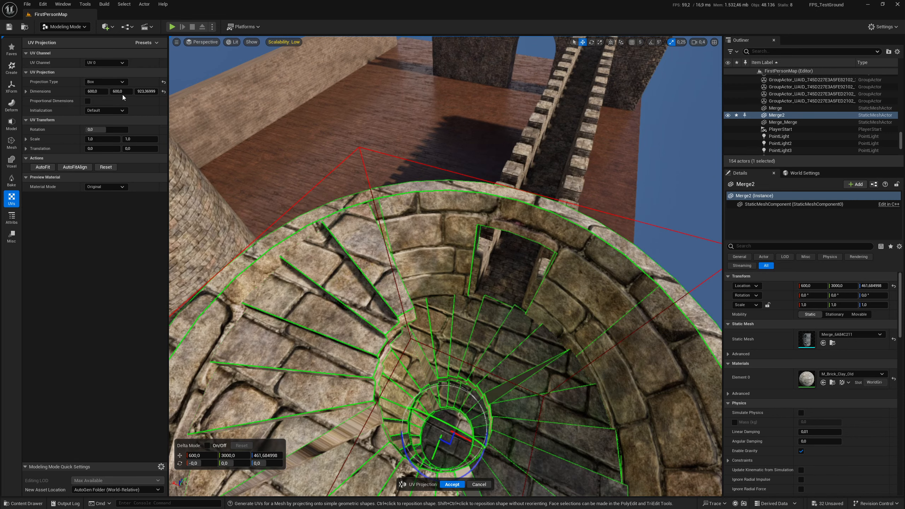
pyautogui.click(163, 92)
pyautogui.click(103, 92)
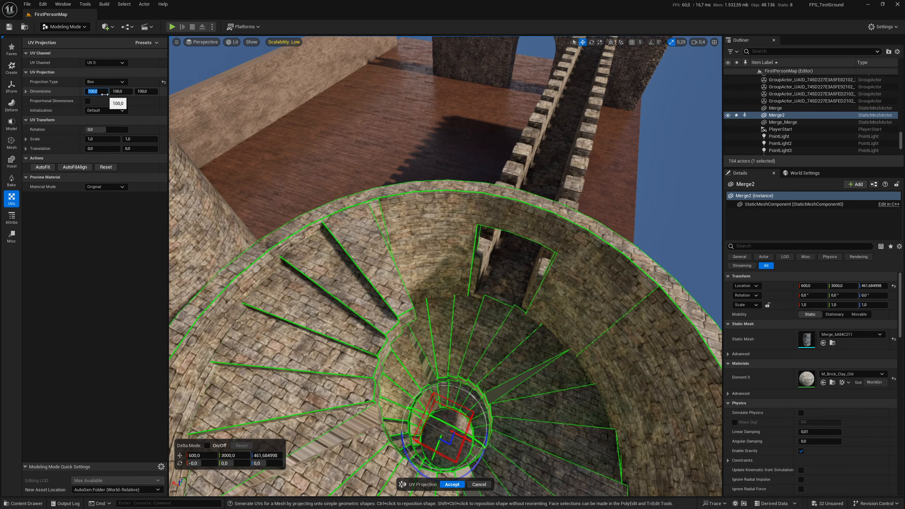
pyautogui.write('150')
pyautogui.press('Tab')
pyautogui.write('150')
pyautogui.press('Tab')
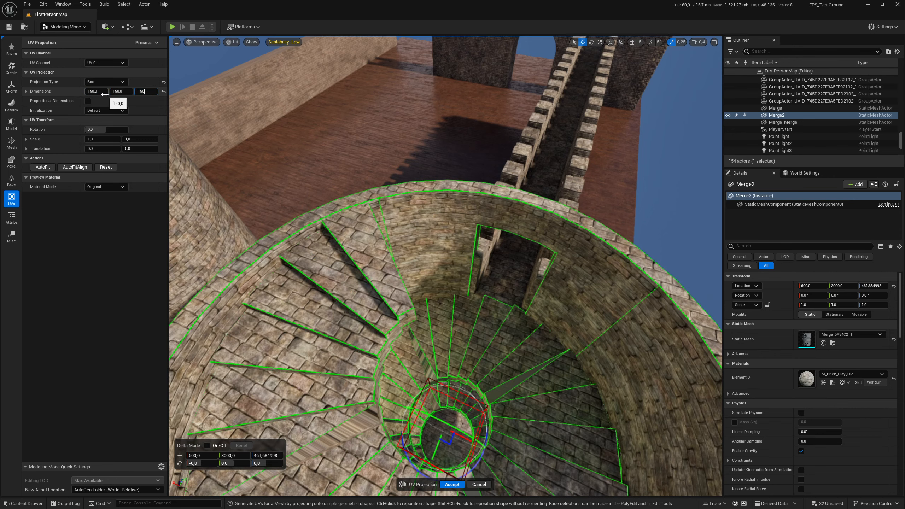
pyautogui.write('150')
pyautogui.press('Tab')
# Rotate the tower's UV projection box to about -6.08° around Z and accept the projection
pyautogui.moveTo(467, 366); pyautogui.dragTo(429, 403, button='right')
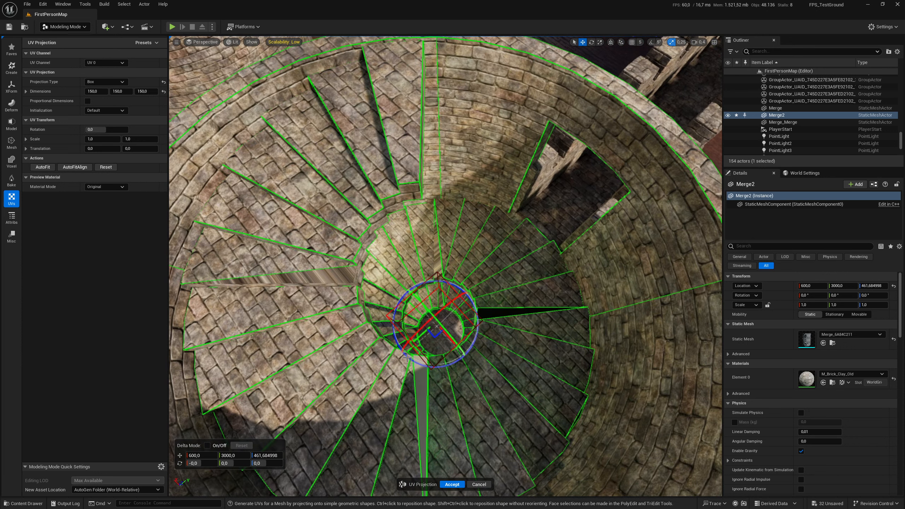
pyautogui.moveTo(407, 355); pyautogui.dragTo(412, 359)
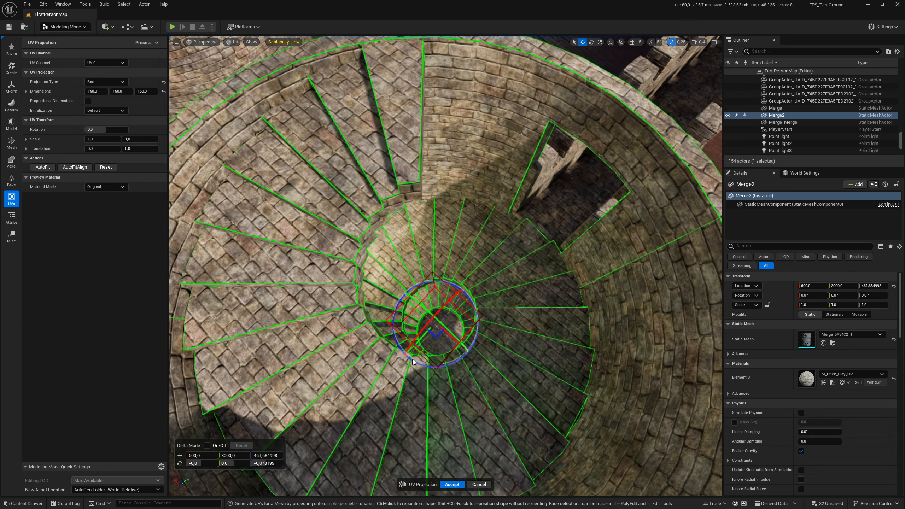
pyautogui.moveTo(412, 360); pyautogui.dragTo(377, 284, button='right')
pyautogui.moveTo(445, 265); pyautogui.dragTo(427, 306, button='right')
pyautogui.press('s')
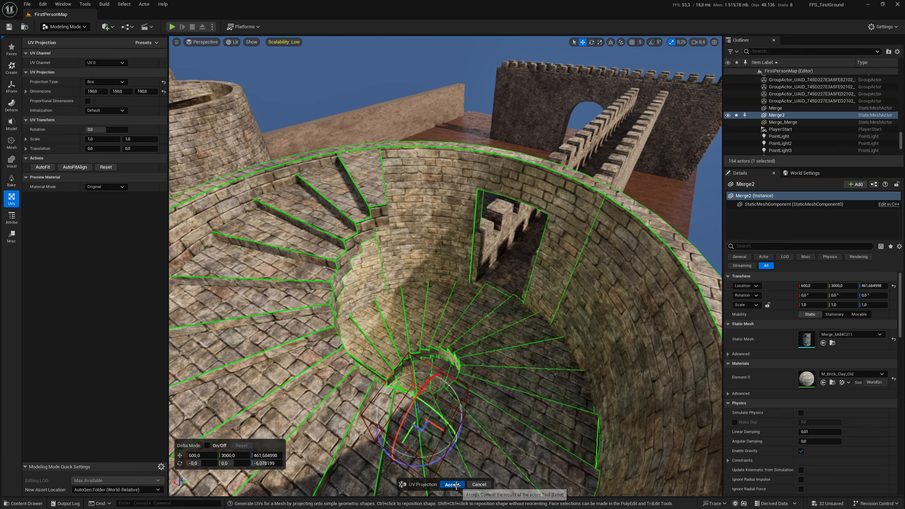
pyautogui.click(457, 485)
# Examine the brick textures on the tower and the adjoining castle wall from above and outside, leaving nothing selected
pyautogui.press('s')
pyautogui.moveTo(452, 356)
pyautogui.mouseDown(button='right')
pyautogui.moveTo(427, 328)
pyautogui.moveTo(450, 351)
pyautogui.mouseUp(button='right')
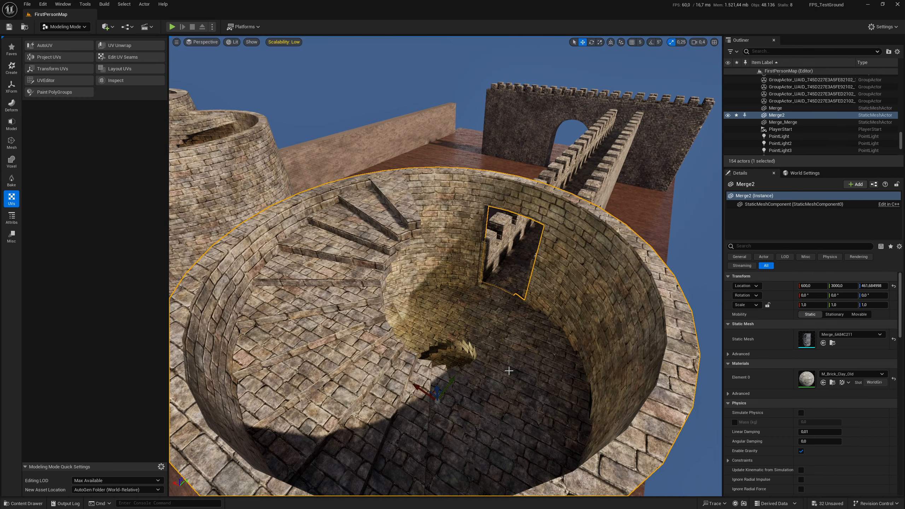
pyautogui.press('Escape')
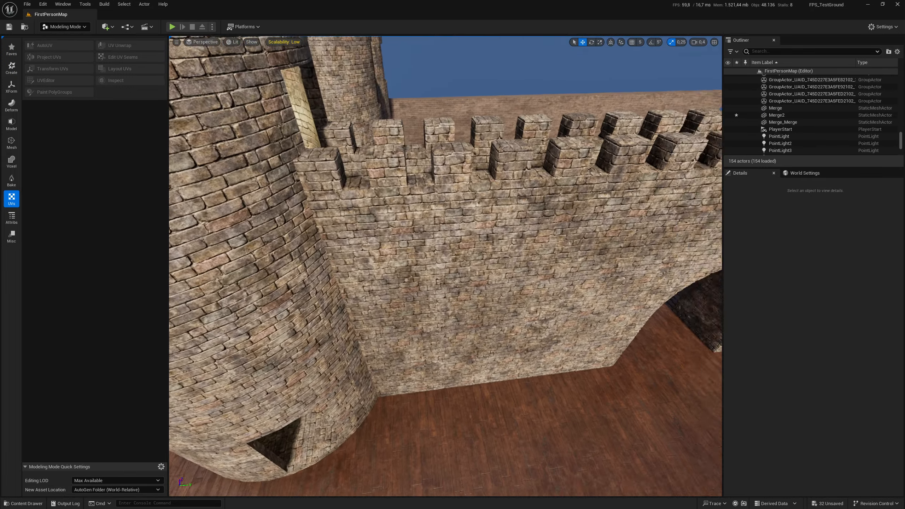
pyautogui.moveTo(486, 343); pyautogui.dragTo(505, 321, button='right')
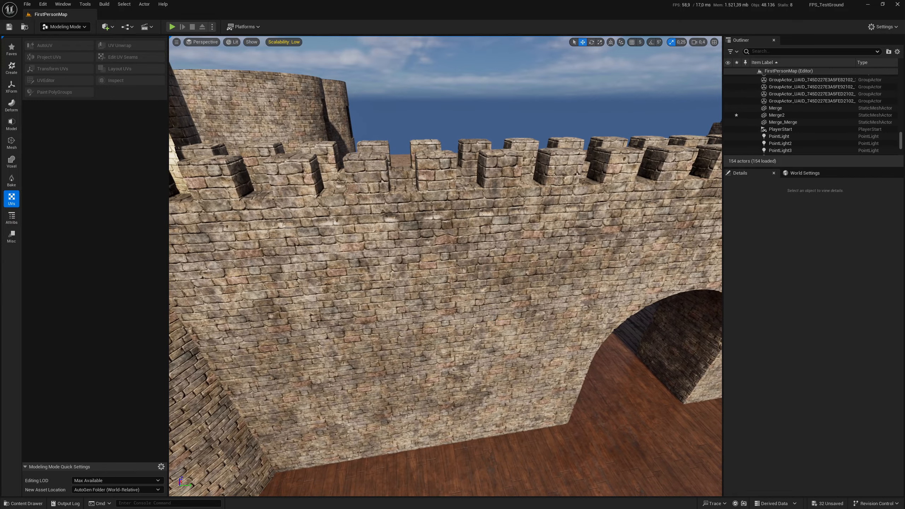
pyautogui.click(381, 263)
pyautogui.moveTo(381, 263); pyautogui.dragTo(164, 242, button='right')
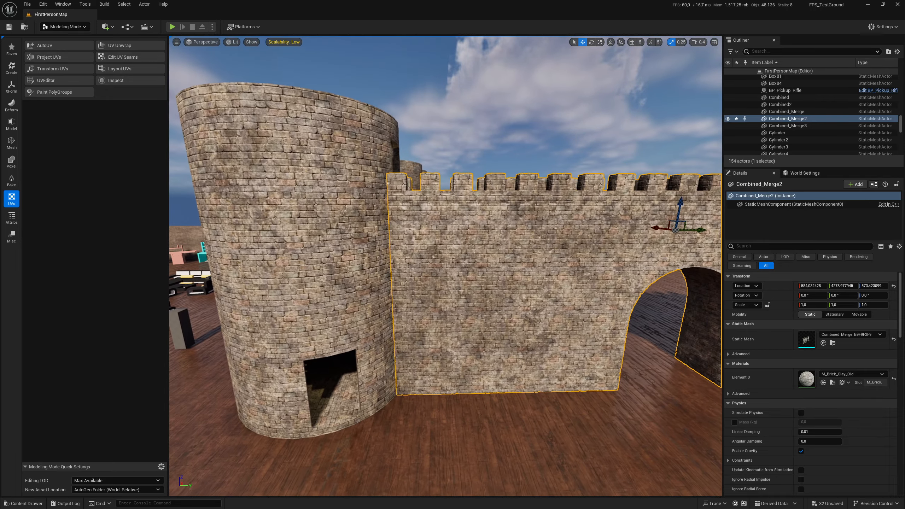
pyautogui.press('Escape')
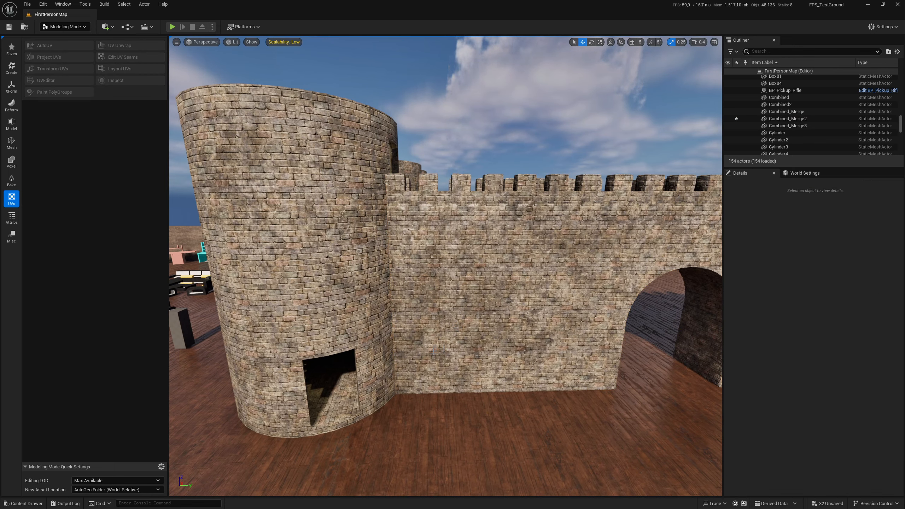
pyautogui.moveTo(444, 360); pyautogui.dragTo(465, 347, button='right')
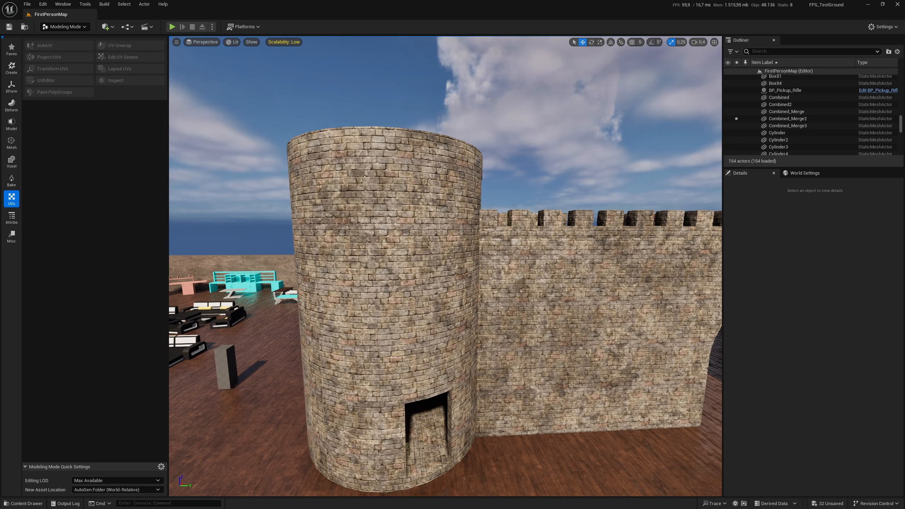